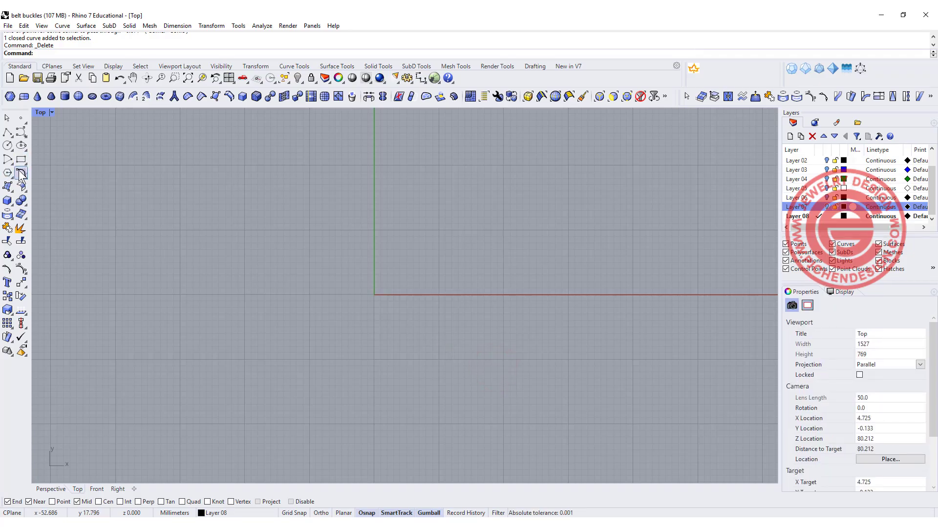
- Draw an 80 by 50 mm rectangle with conic corners centred on the origin, with a corner rho of about 0.6
left_click(21, 162)
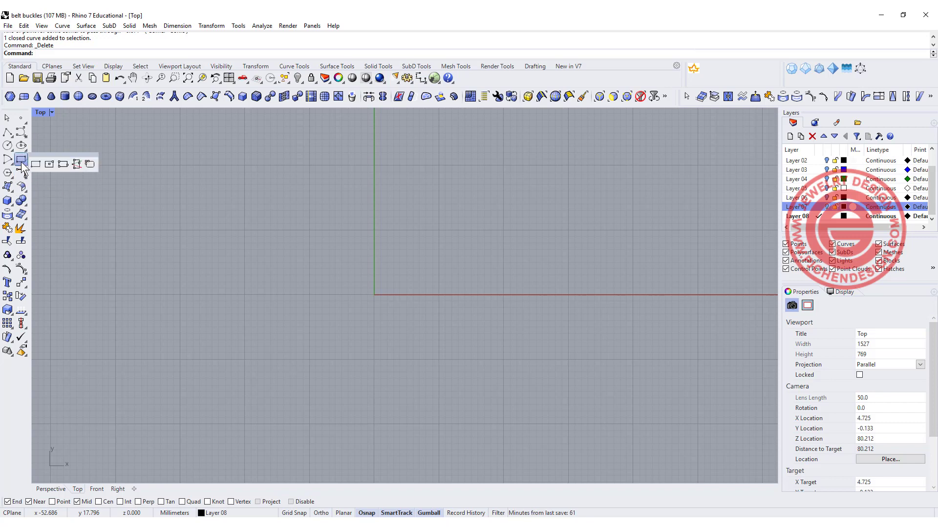
right_click(77, 164)
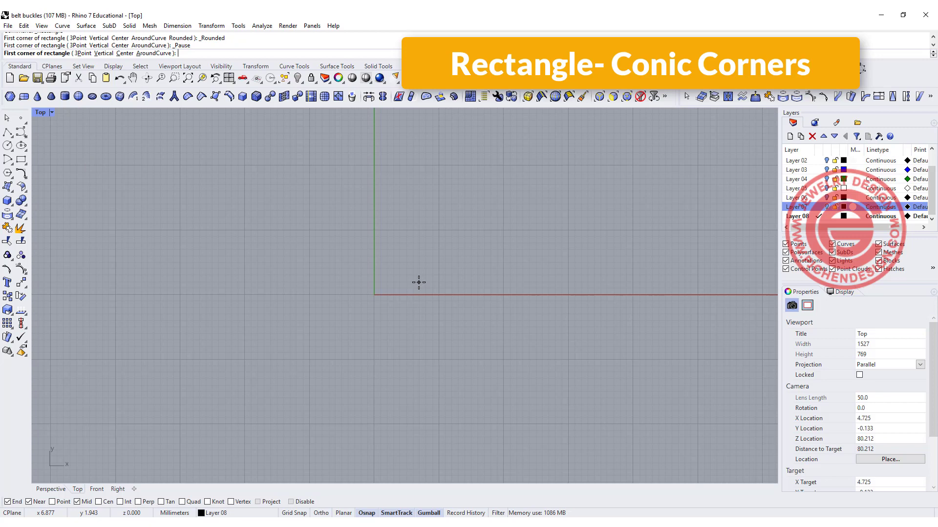
left_click(123, 53)
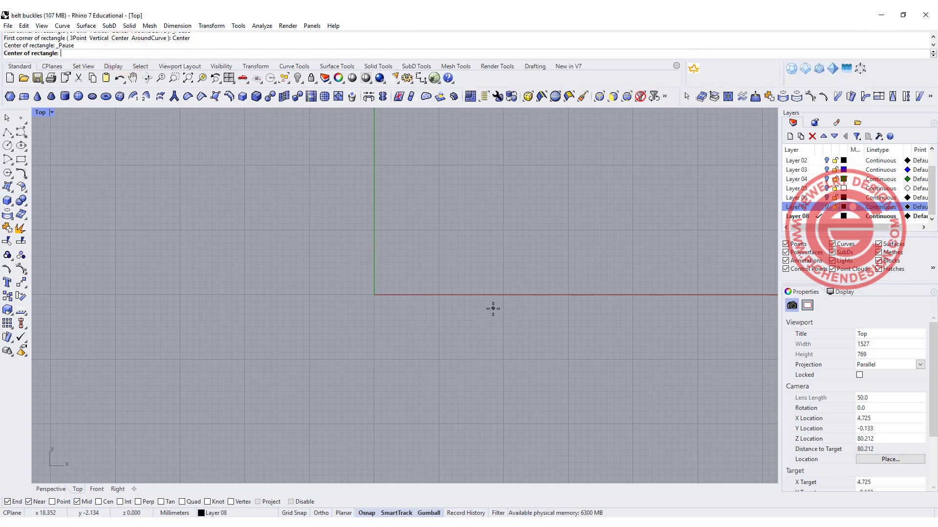
type("0")
key("Return")
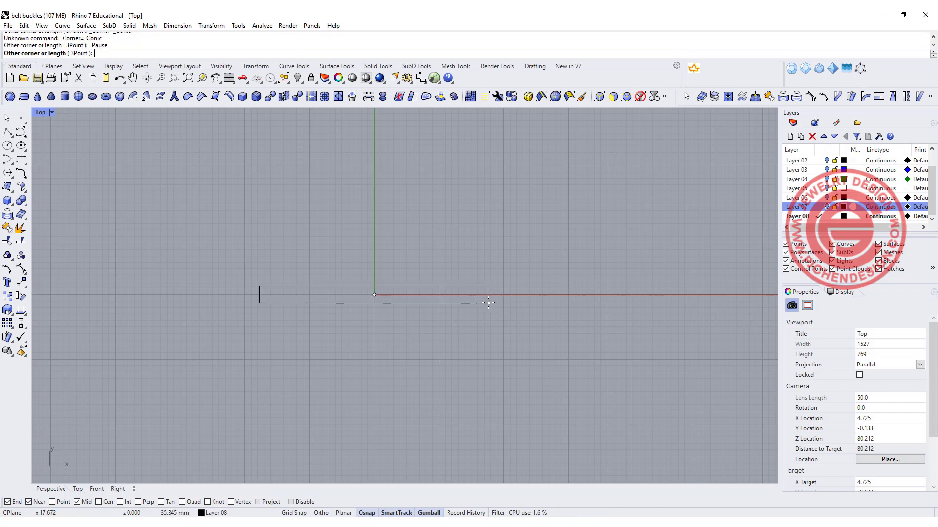
type("8")
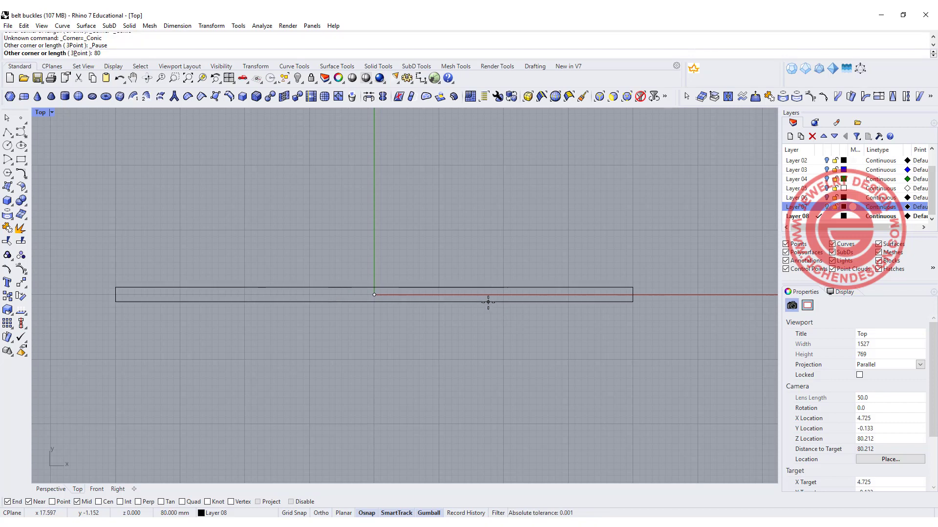
type("0")
key("Return")
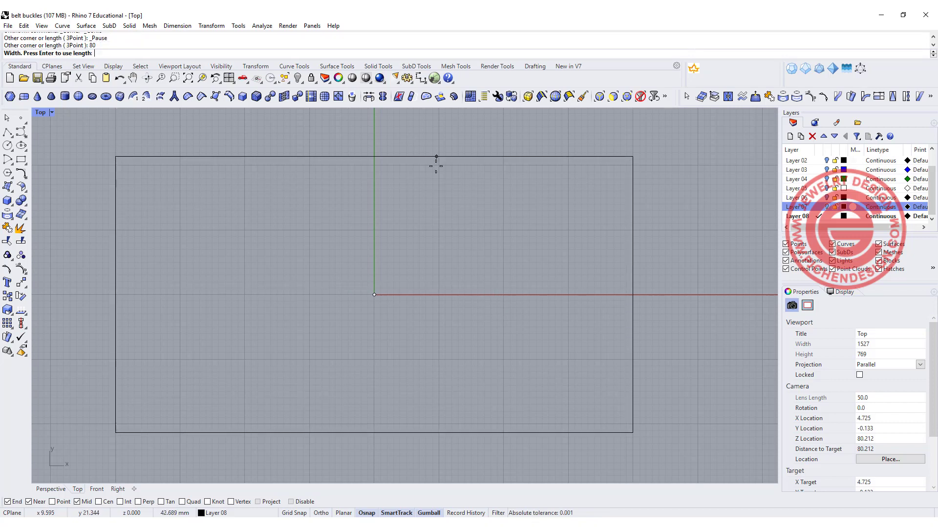
type("50")
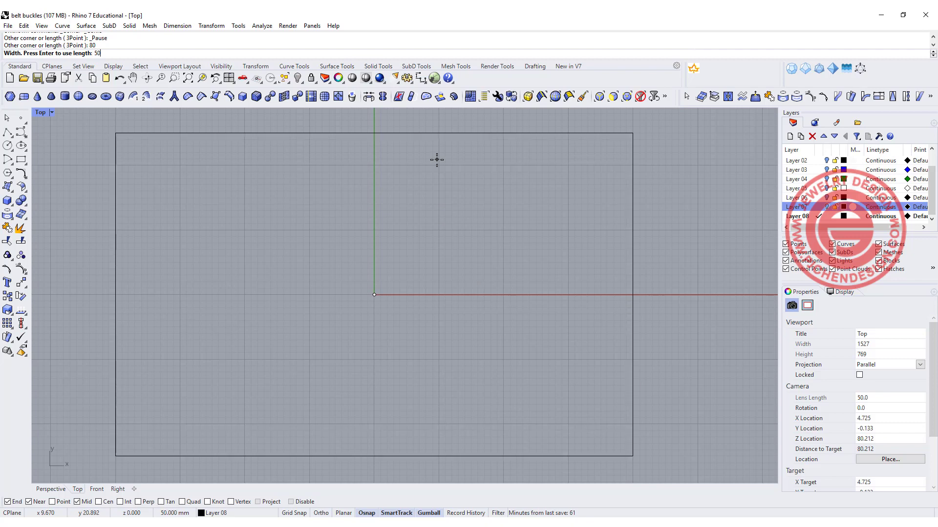
key("Return")
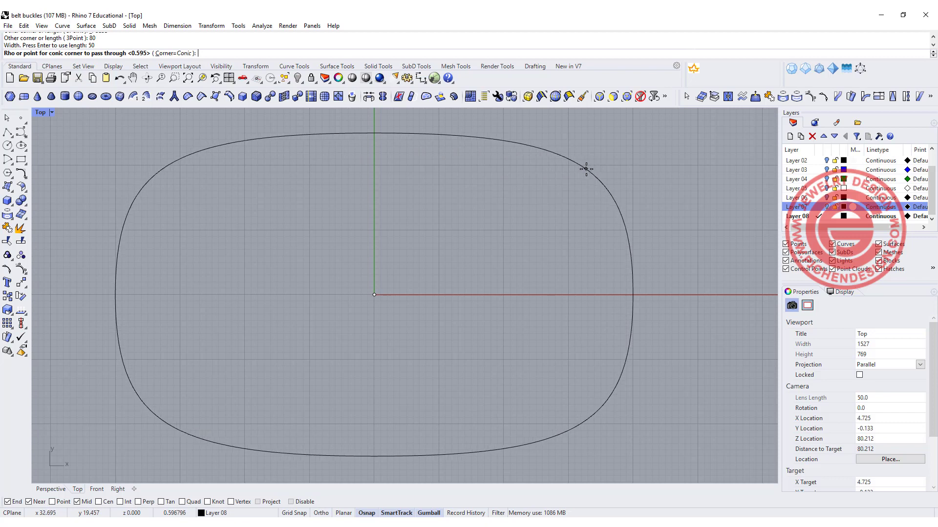
left_click(580, 170)
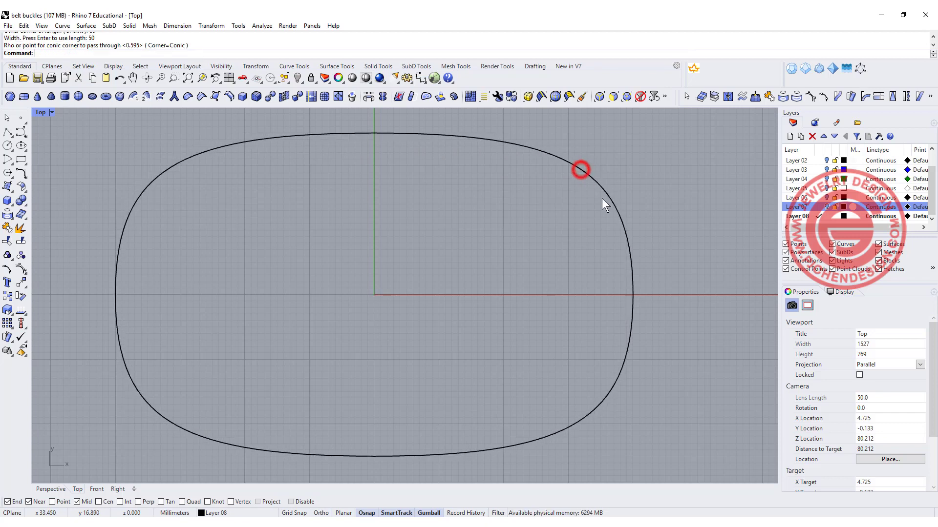
- Compare the new outline with the oval buckle on Layer 07 and the belt on Layer 06, and hide both layers again
scroll(581, 235, "down", 5)
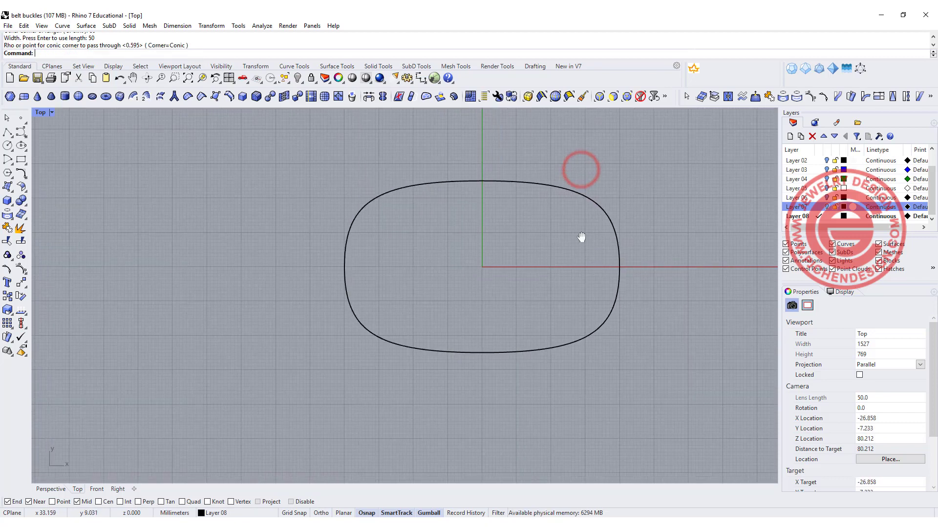
left_click(826, 206)
scroll(534, 246, "up", 4)
right_click_drag(534, 246, 524, 264)
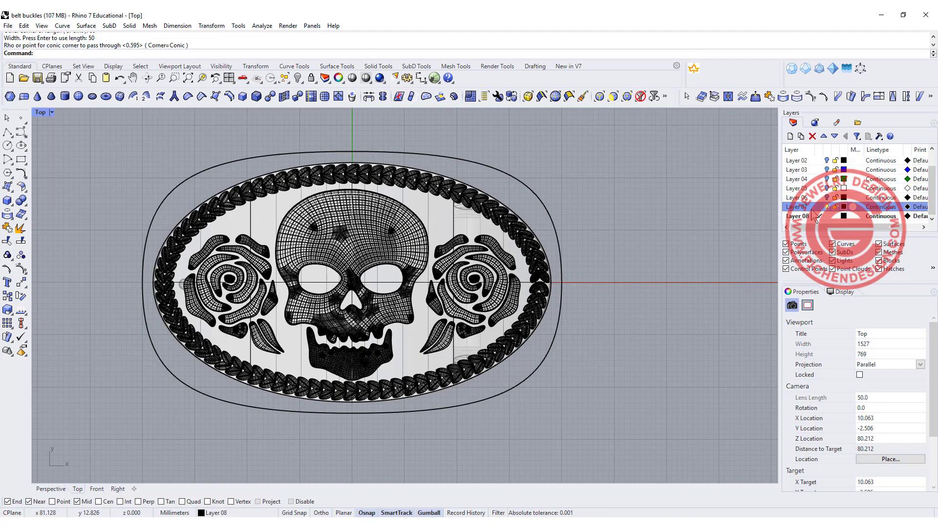
left_click(827, 197)
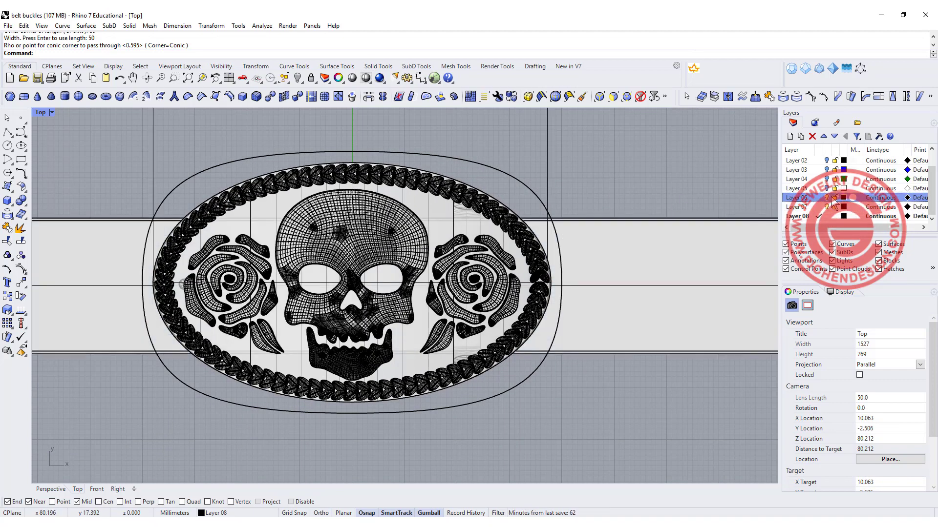
left_click(828, 197)
left_click(826, 207)
right_click_drag(517, 161, 484, 197)
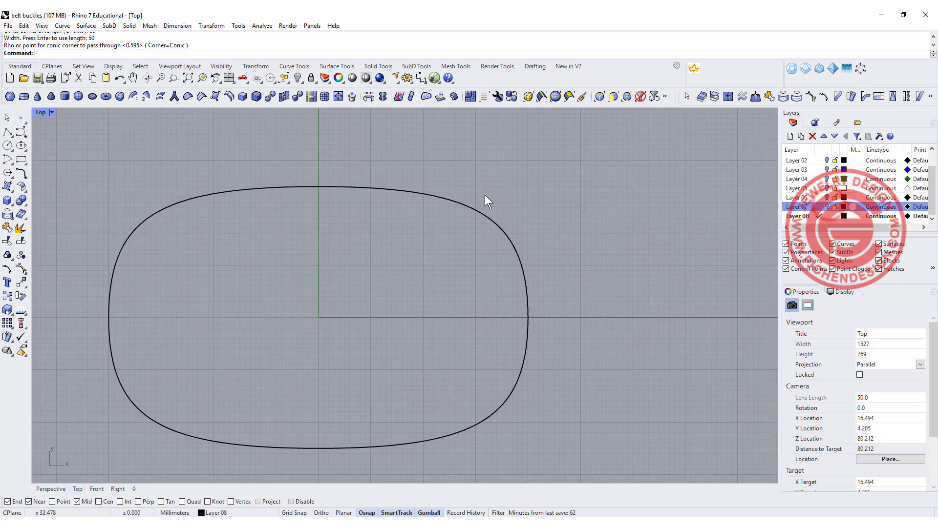
- Restore the four-viewport layout and extrude the rounded outline straight upward into a solid plate about 3 mm thick
scroll(484, 229, "down", 4)
right_click_drag(484, 253, 473, 219)
double_click(39, 112)
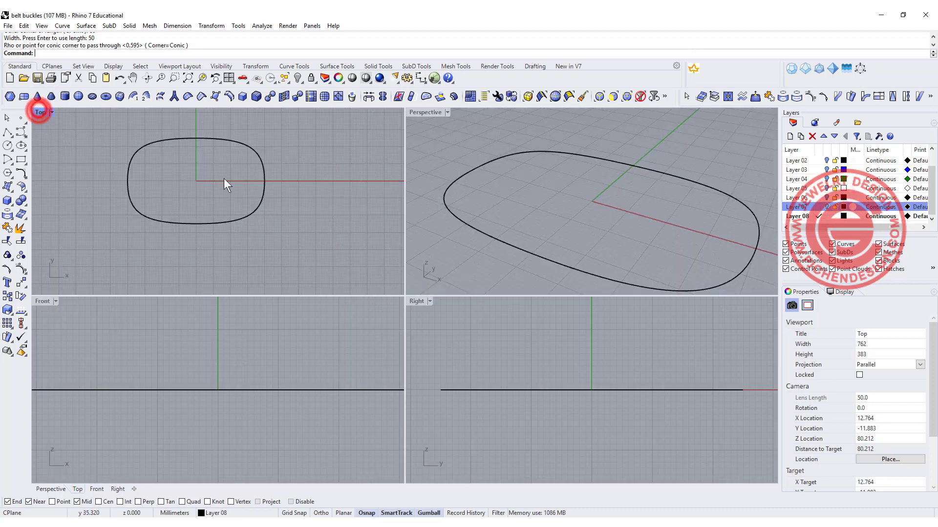
left_click(611, 252)
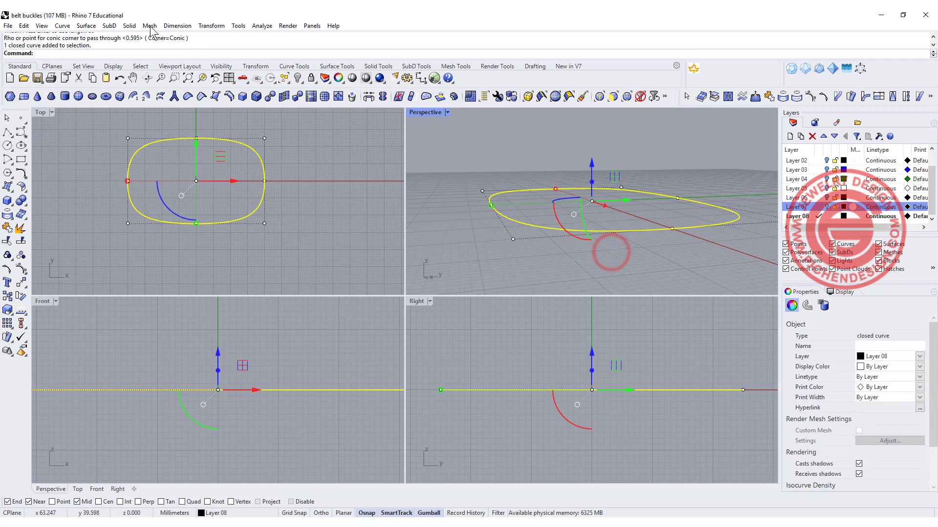
left_click(128, 26)
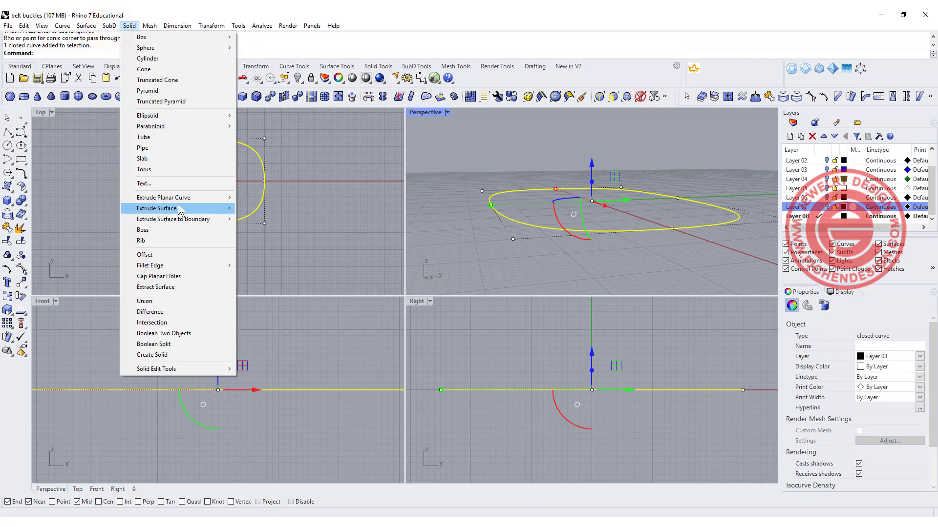
mouse_move(183, 200)
left_click(259, 198)
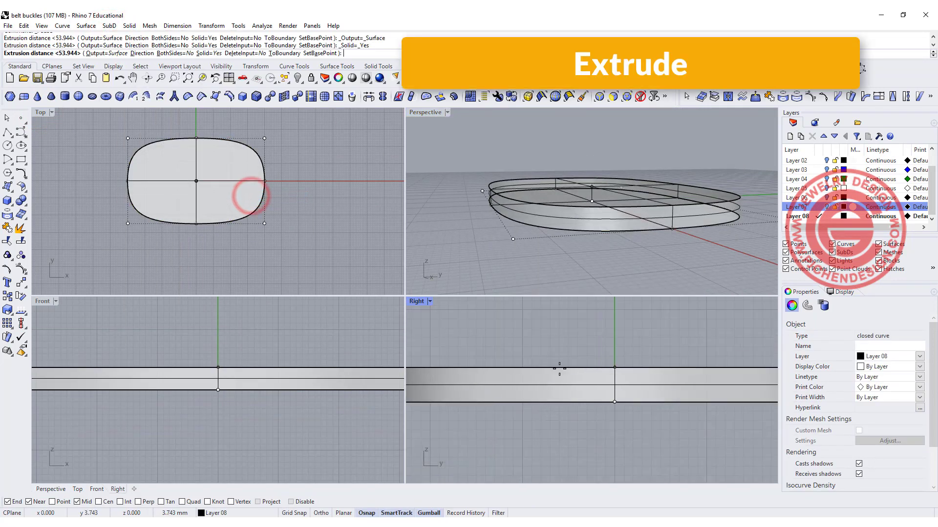
scroll(579, 372, "down", 1)
right_click_drag(590, 376, 678, 373)
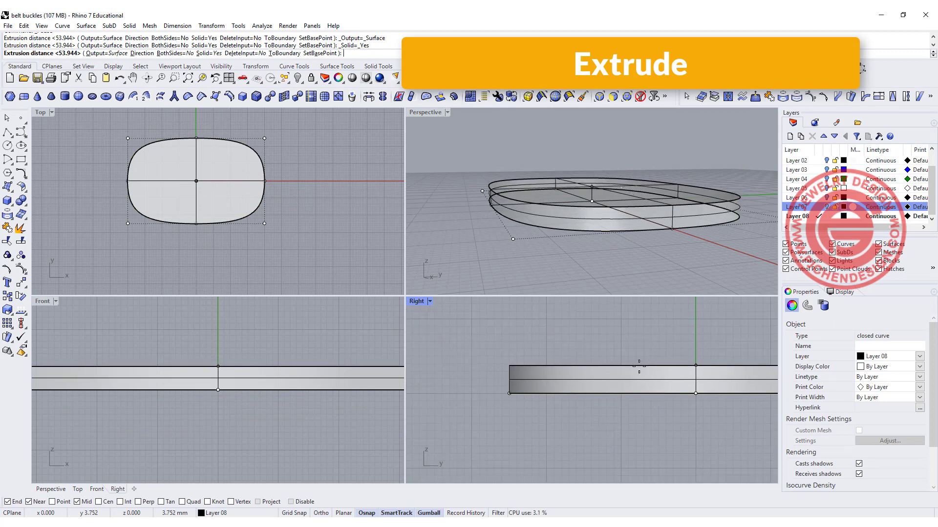
scroll(517, 370, "up", 2)
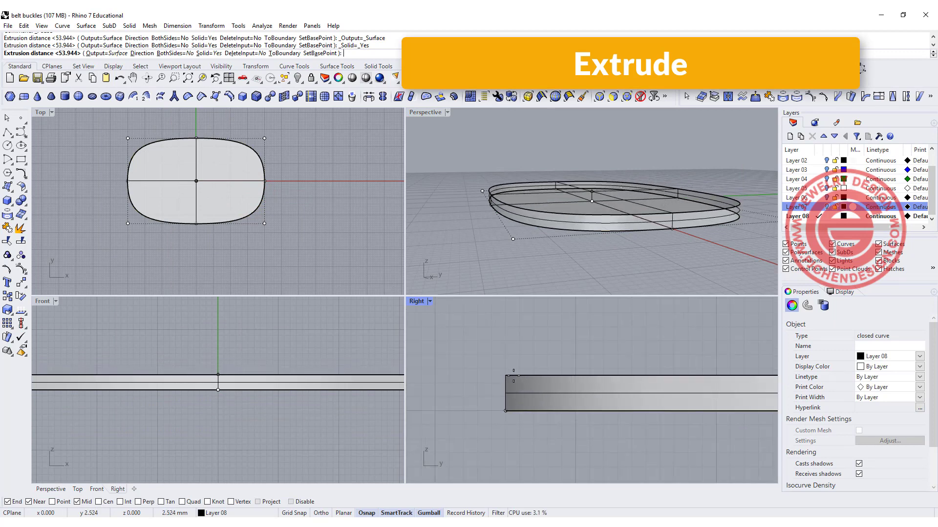
left_click(518, 367)
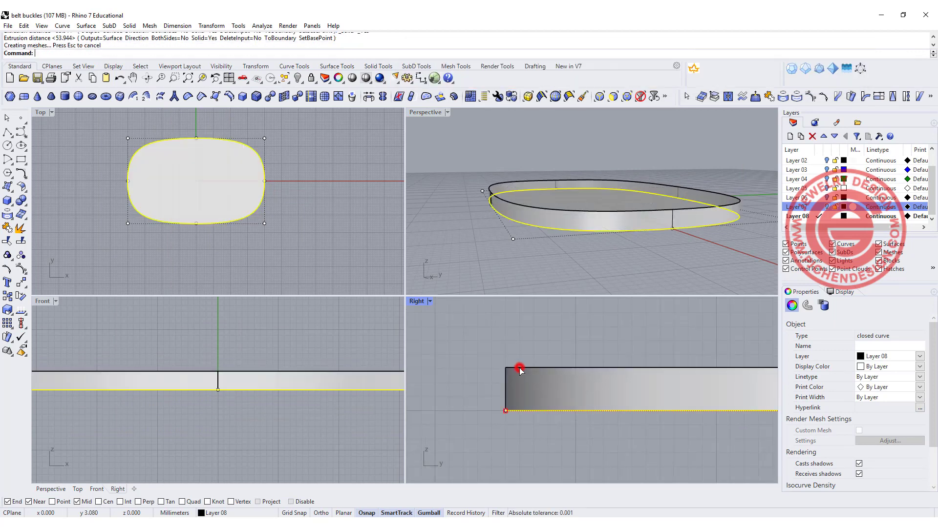
left_click(449, 203)
right_click_drag(451, 199, 576, 242)
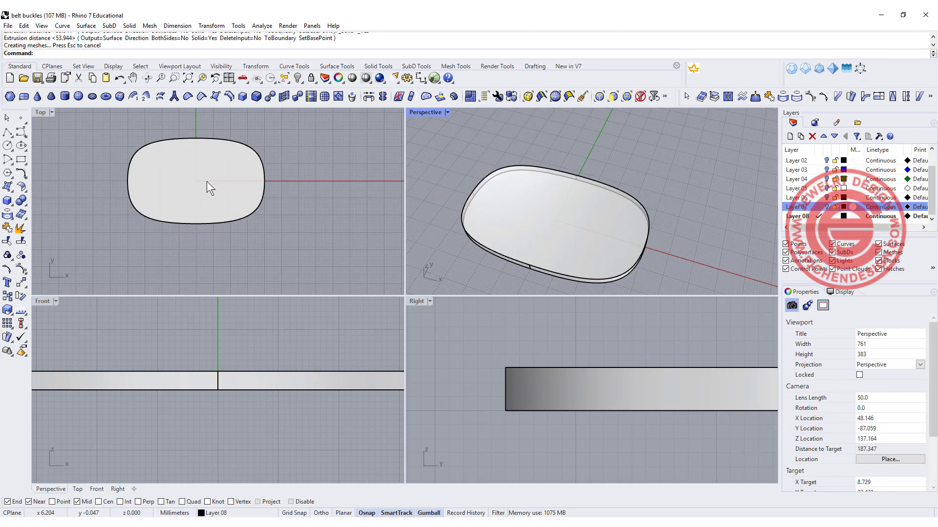
- Scale the plate vertically from its base to a thickness of about 4.2 mm
left_click(525, 377)
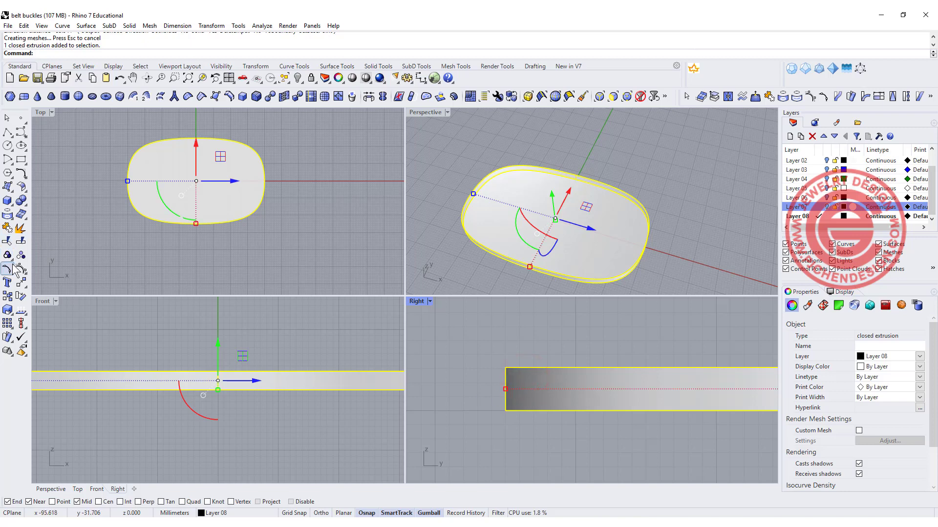
left_click(507, 366)
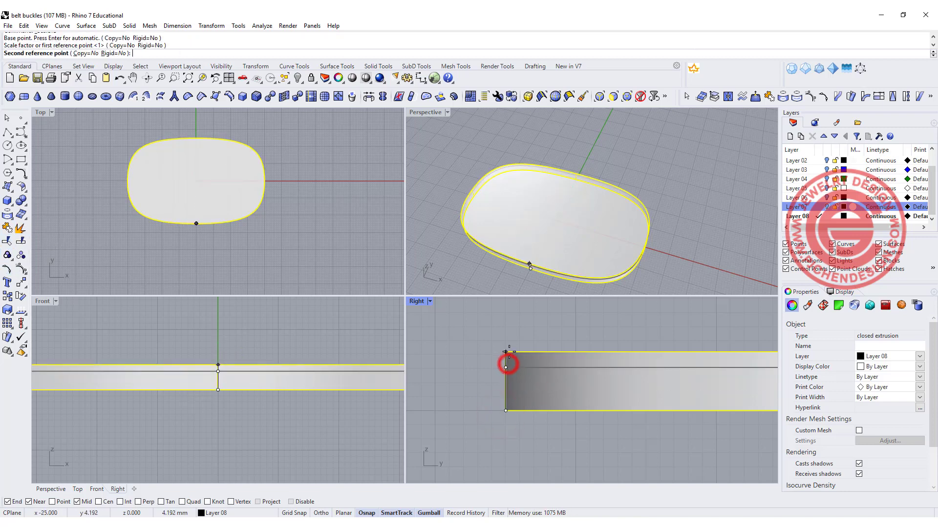
left_click(508, 352)
left_click(708, 210)
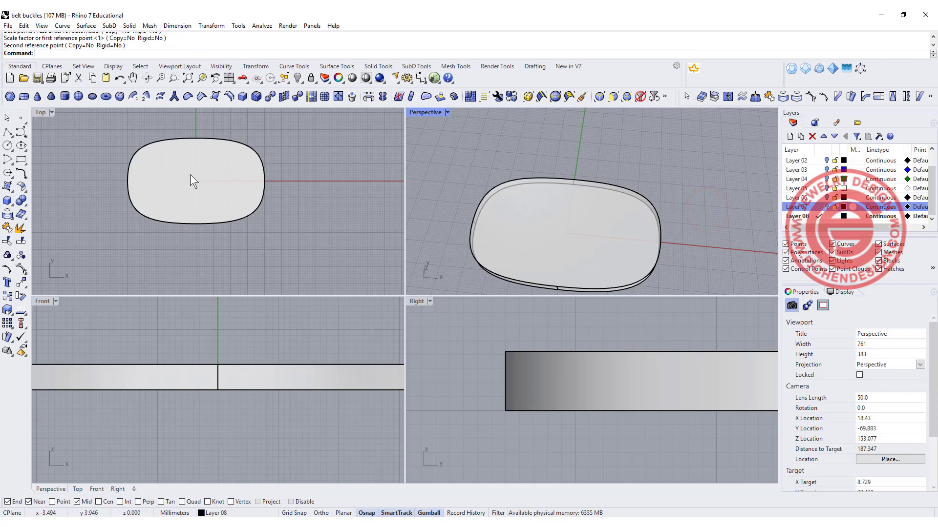
scroll(288, 208, "down", 2)
right_click_drag(289, 208, 225, 220)
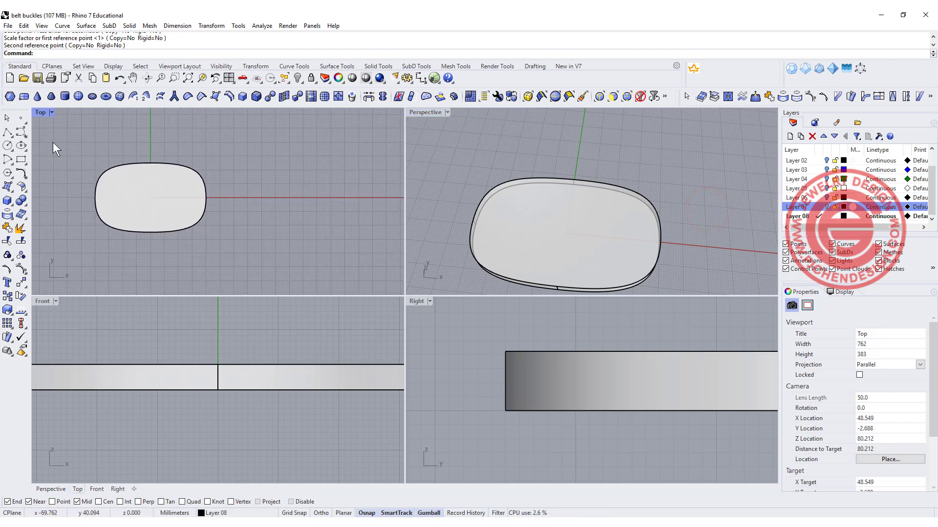
left_click(21, 133)
scroll(142, 201, "up", 3)
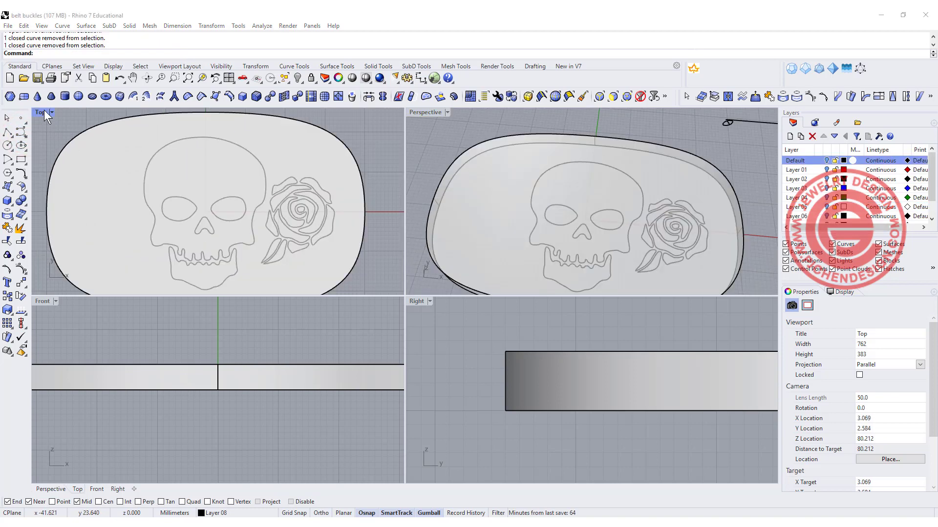
- Maximize the Top view and fine-tune the size and position of the rose curves beside the skull on the plate
double_click(43, 112)
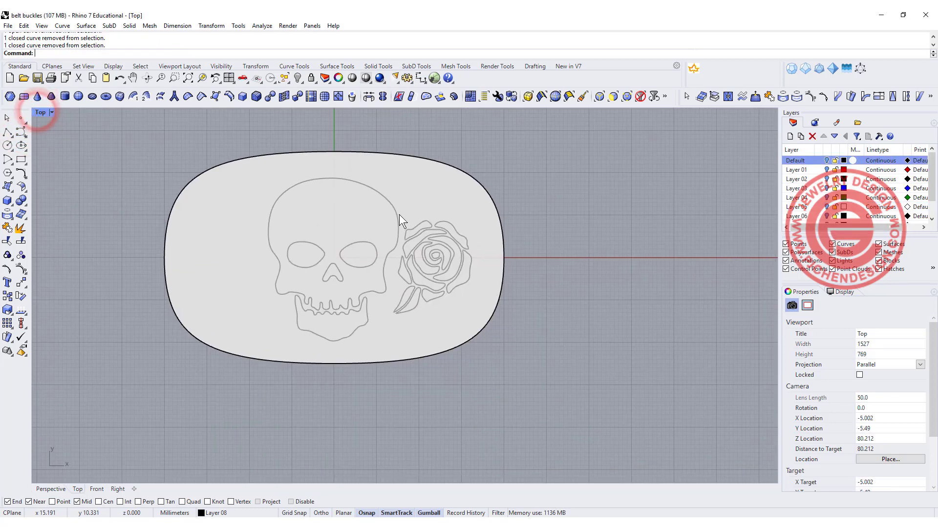
left_click_drag(370, 132, 503, 323)
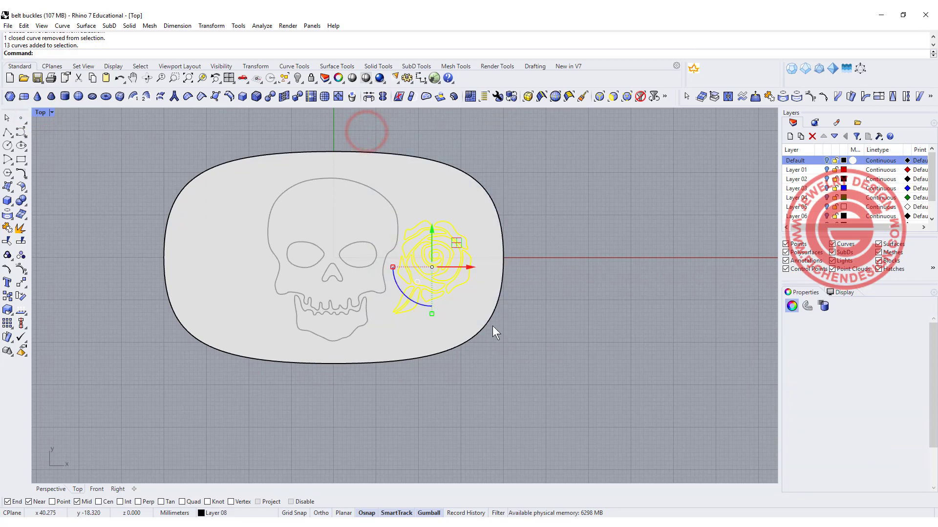
scroll(450, 268, "up", 1)
mouse_move(449, 246)
left_mouse_down()
mouse_move(441, 248)
mouse_move(452, 242)
left_mouse_up()
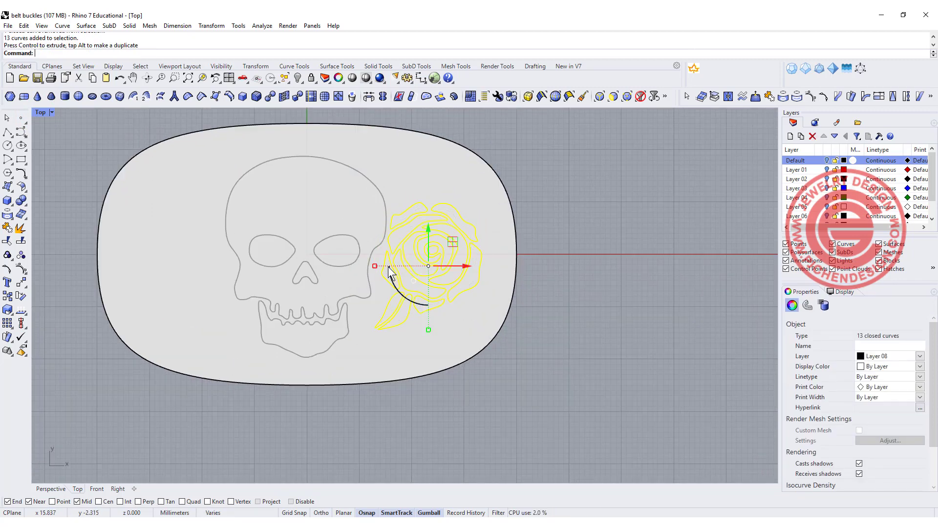
left_click_drag(380, 267, 382, 269)
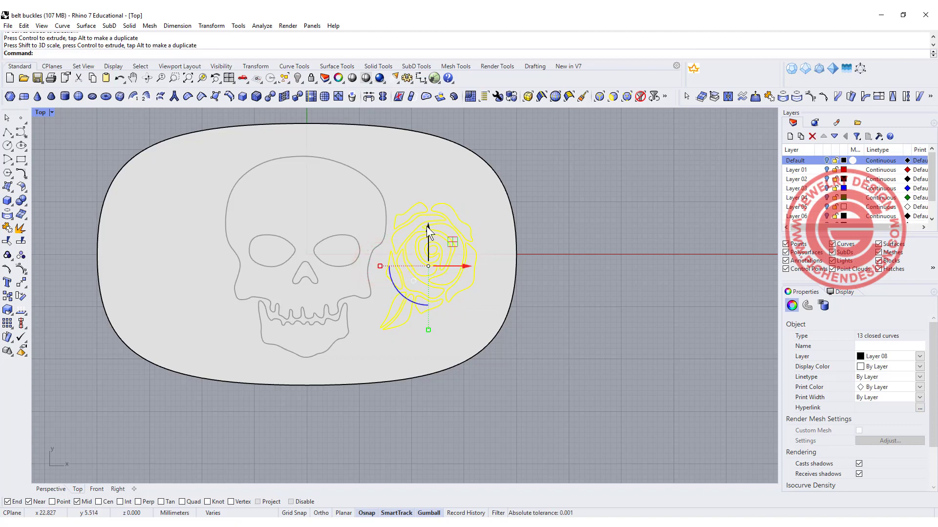
left_click_drag(428, 230, 427, 235)
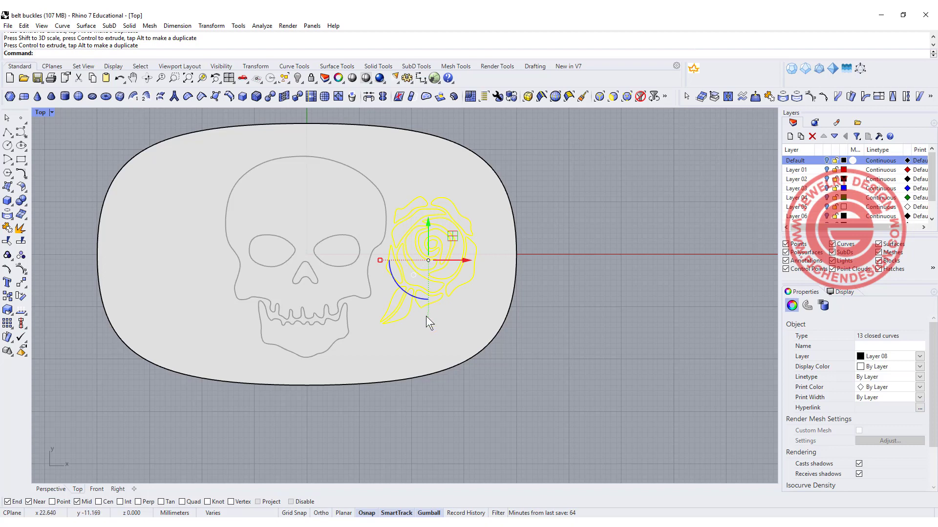
left_click_drag(427, 318, 429, 326)
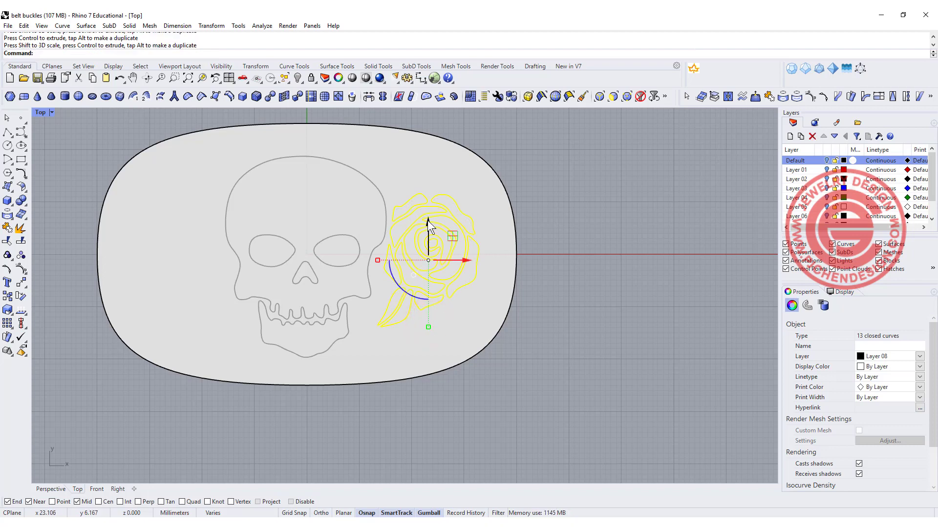
left_click_drag(428, 226, 429, 220)
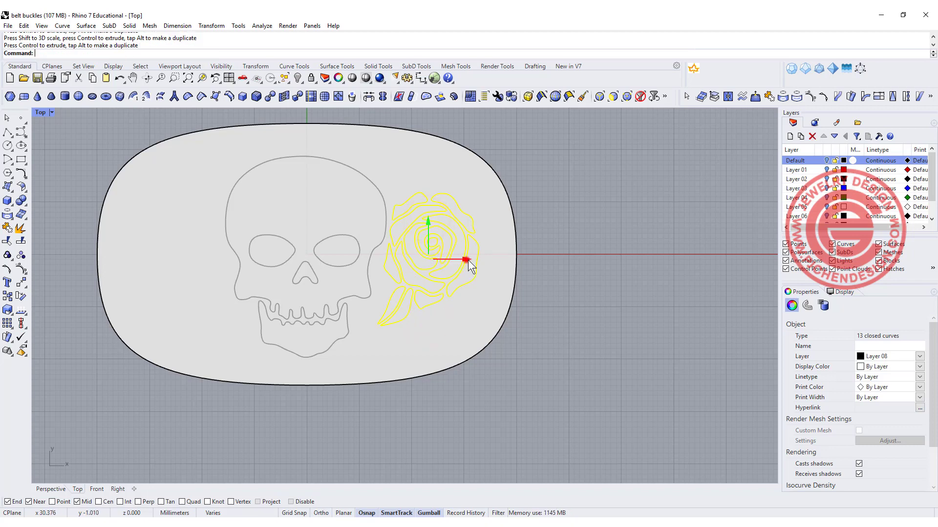
left_click_drag(466, 260, 470, 260)
left_click(587, 238)
scroll(561, 217, "down", 4)
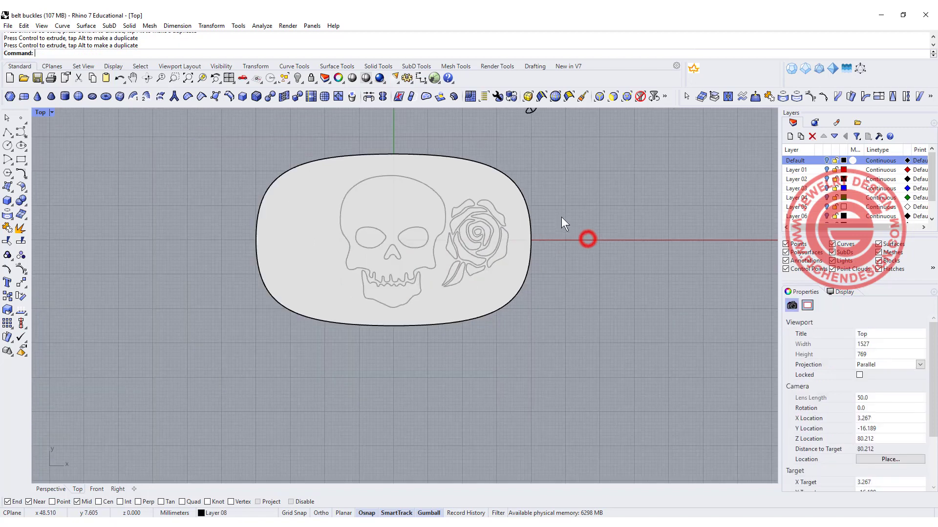
right_click_drag(561, 217, 545, 235)
left_click_drag(290, 145, 440, 360)
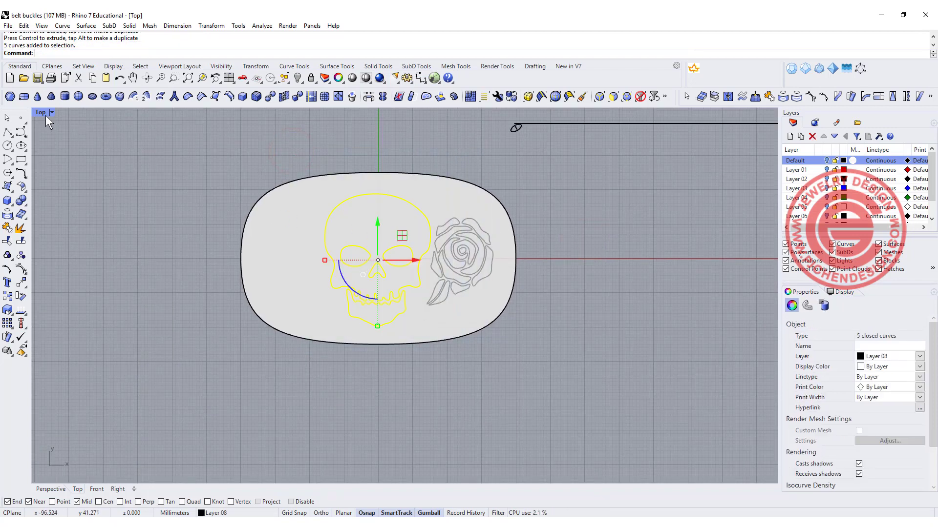
left_click(159, 172)
- Delete the top control point of the short pointed tooth gap in the skull's upper curve
scroll(376, 306, "up", 6)
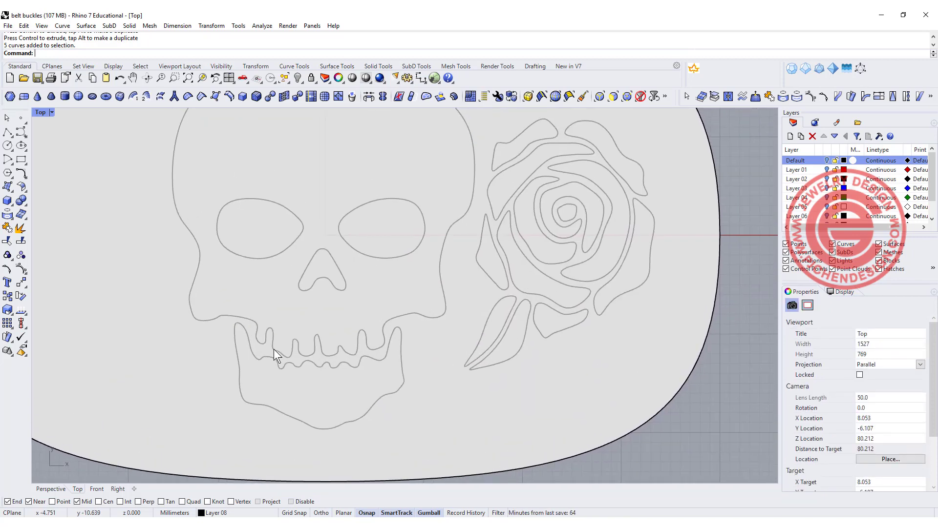
scroll(271, 357, "up", 5)
scroll(264, 362, "up", 3)
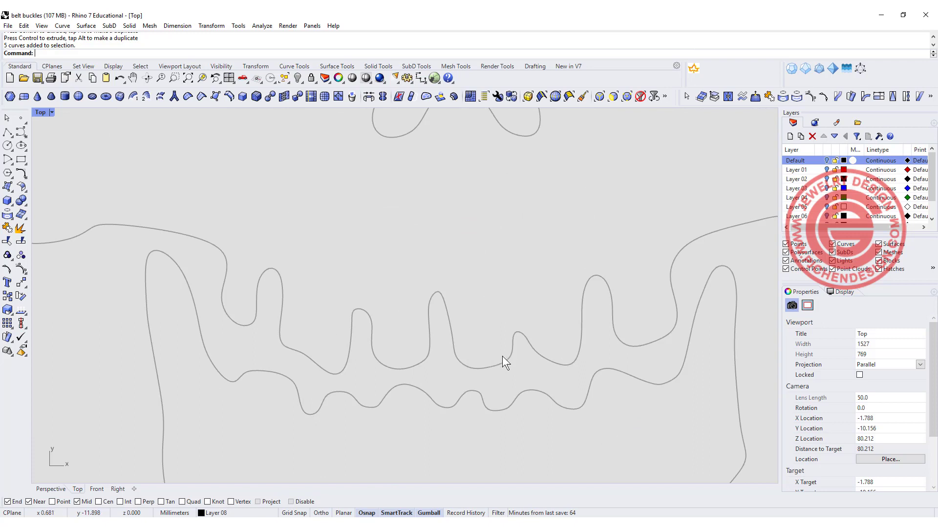
scroll(519, 338, "up", 4)
left_click(505, 338)
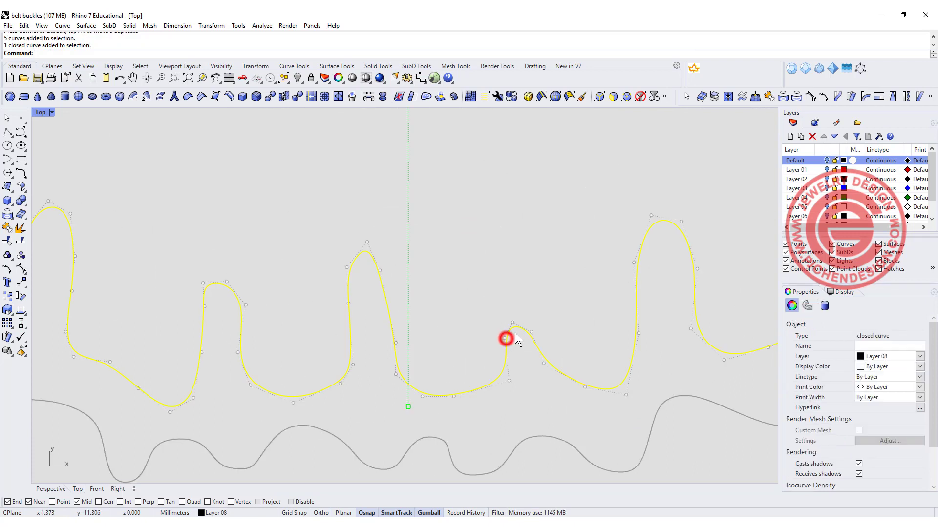
left_click(513, 323)
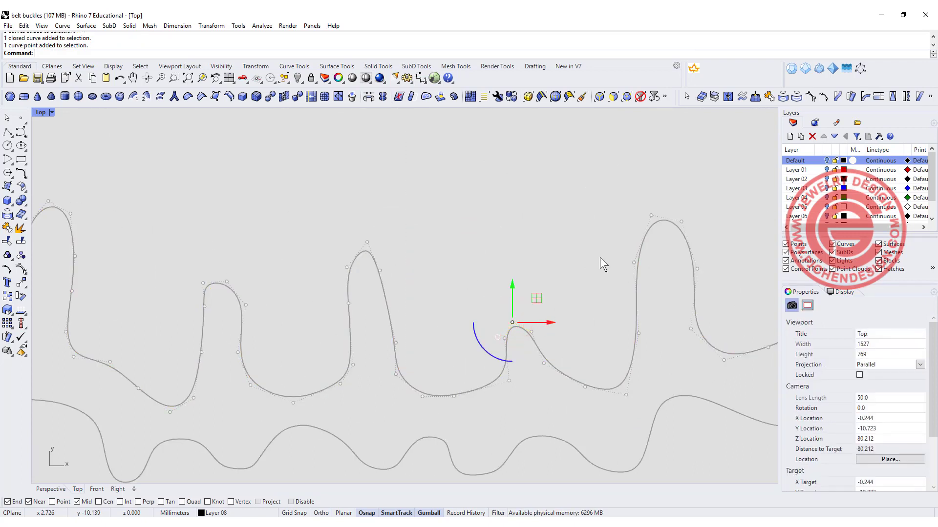
key("Delete")
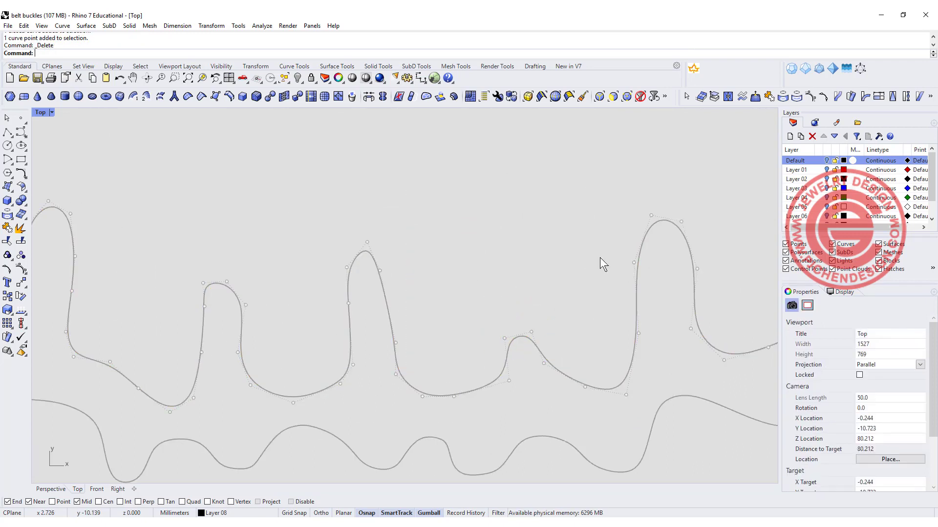
- Reposition the remaining top control points of that short tooth gap to make it wider and rounder
left_click(504, 338)
left_click_drag(541, 338, 581, 329)
left_click(534, 333)
scroll(525, 286, "down", 8)
right_click_drag(540, 352, 551, 319)
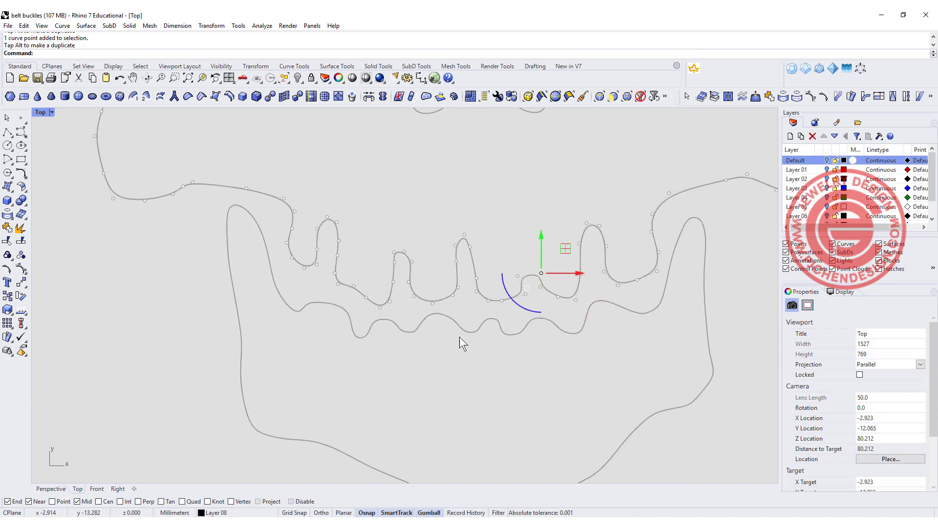
- Delete the topmost control point at the right-hand tip of the skull's lower jaw curve
scroll(629, 308, "down", 4)
scroll(593, 293, "up", 10)
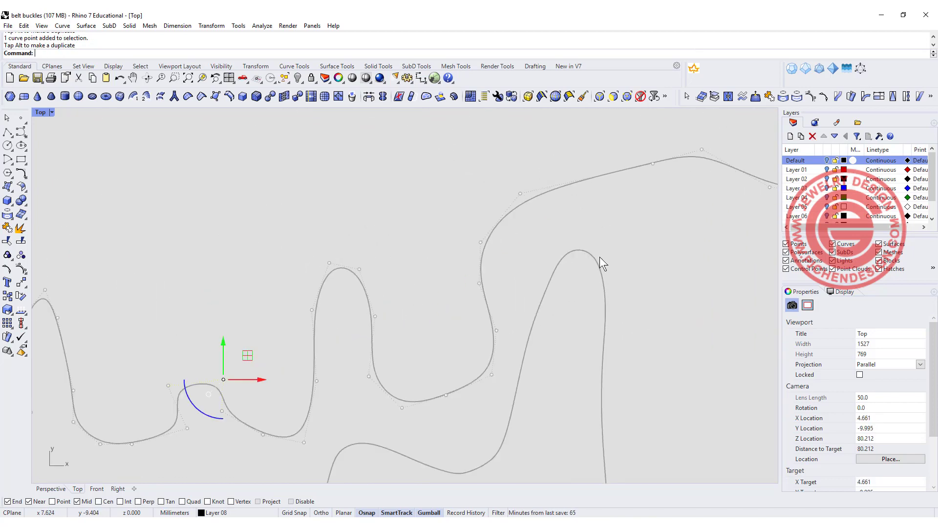
left_click(597, 257)
left_click(573, 245)
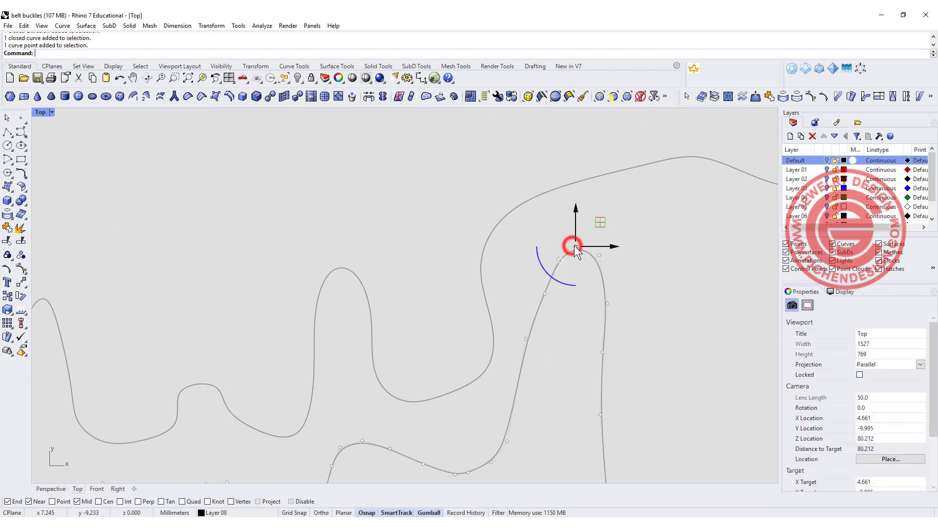
key("Delete")
- Delete the two topmost control points at the left-hand tip of the lower jaw curve to round and lower it
scroll(423, 289, "down", 6)
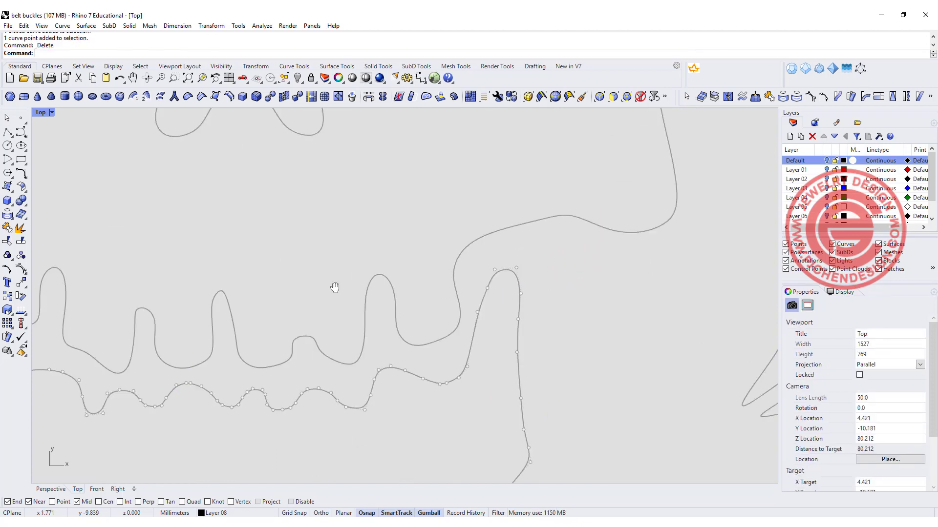
right_click_drag(335, 287, 549, 289)
right_click_drag(211, 294, 276, 278)
left_click(208, 239)
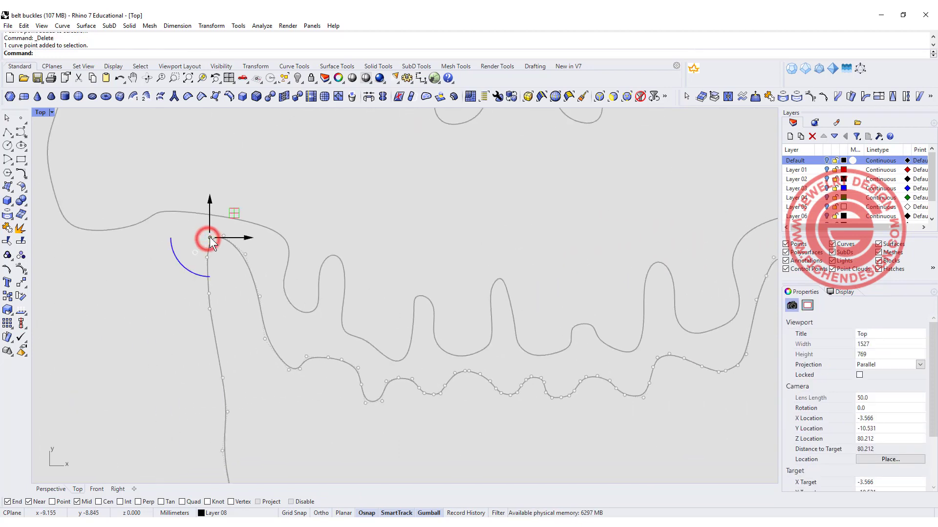
key("Delete")
left_click(227, 234)
key("Delete")
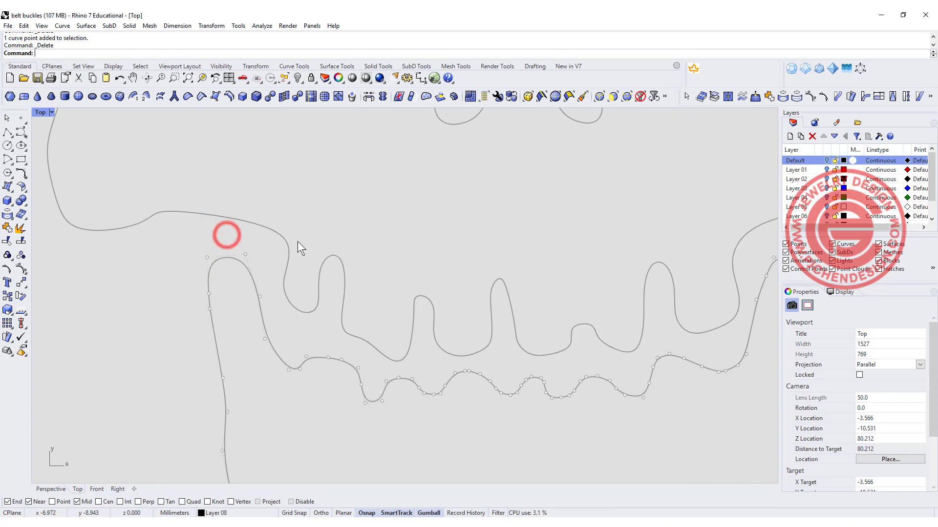
- Restore the four-viewport layout and extrude the five skull curves straight upward into solids about 3.3 mm high
scroll(447, 271, "down", 7)
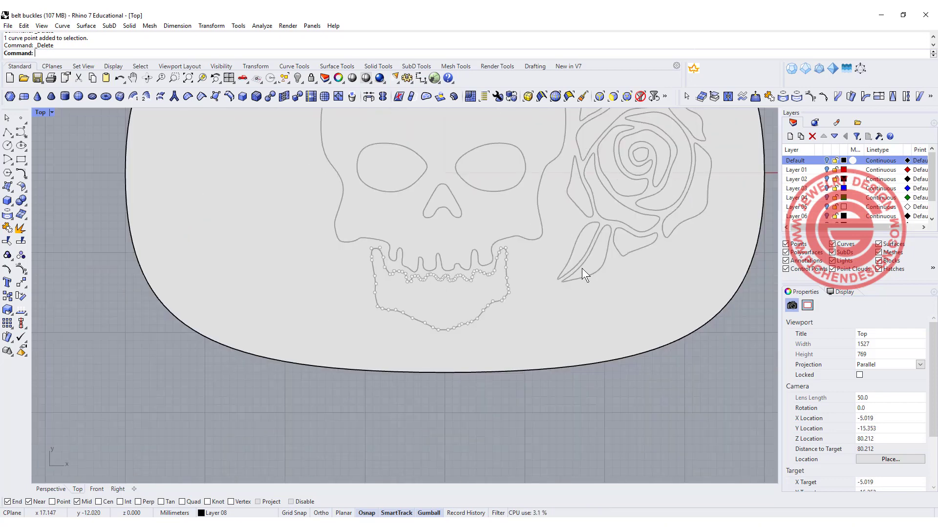
scroll(523, 304, "up", 10)
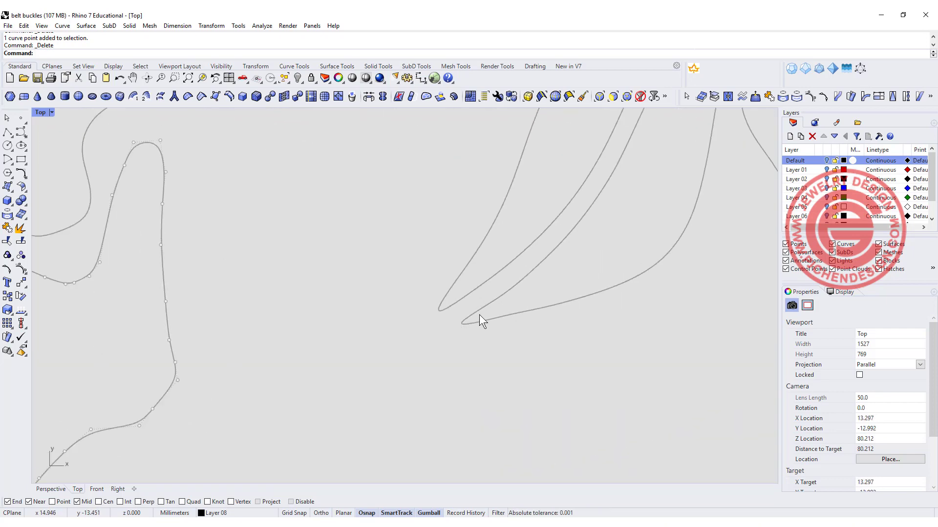
scroll(481, 318, "down", 9)
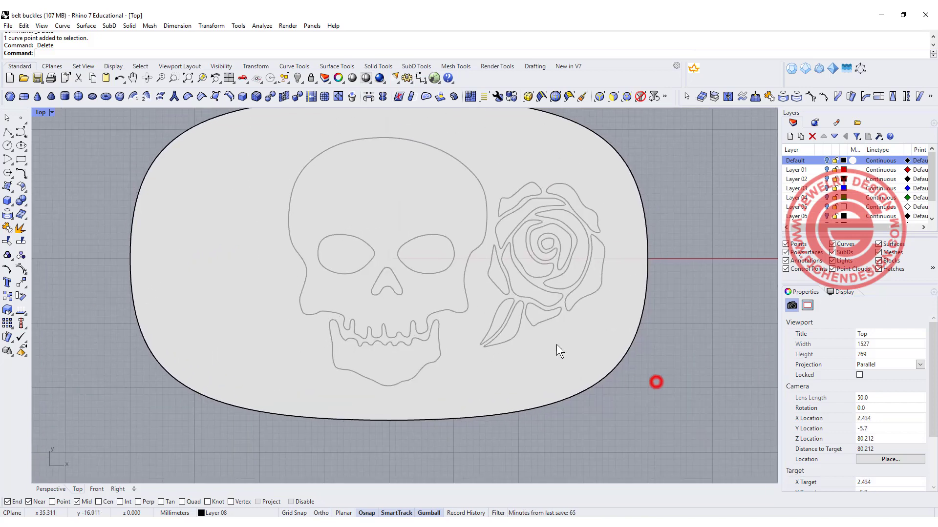
scroll(416, 250, "down", 4)
left_click_drag(317, 162, 442, 339)
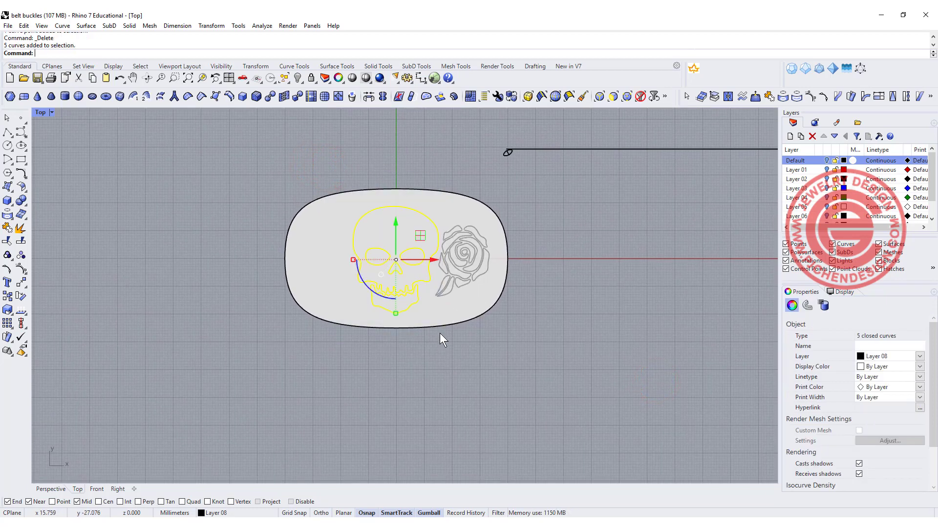
double_click(42, 112)
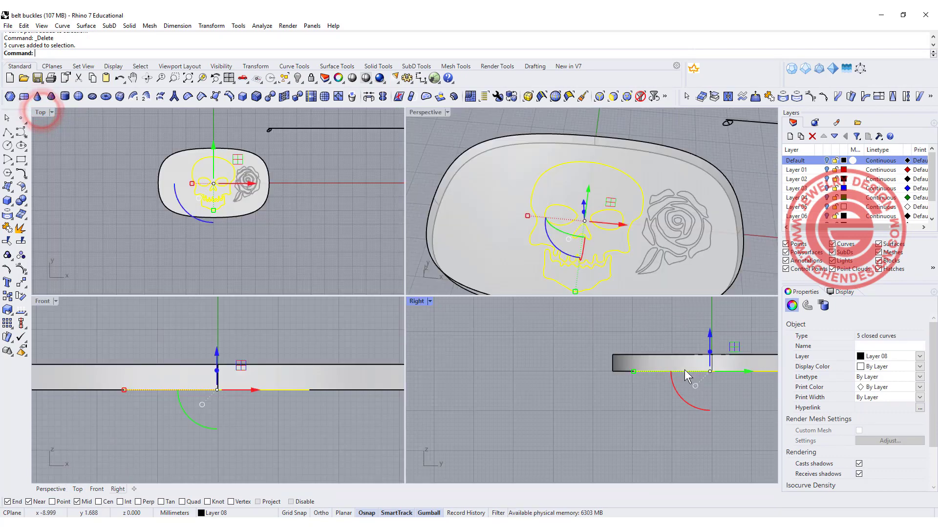
scroll(684, 370, "down", 3)
left_click(129, 26)
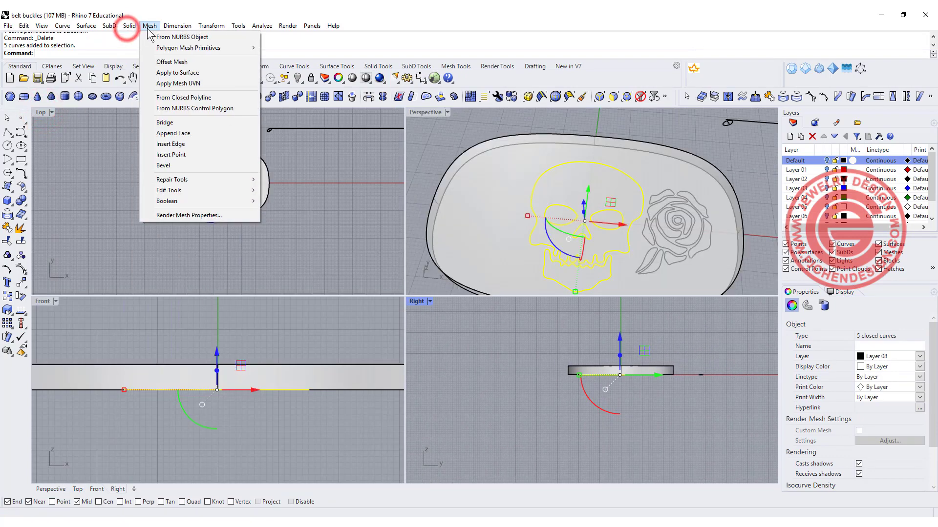
mouse_move(129, 26)
mouse_move(198, 198)
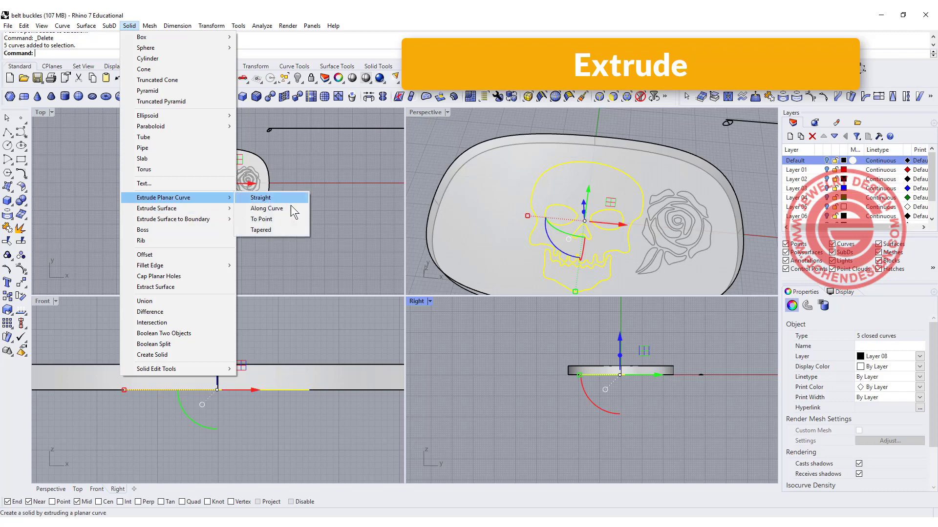
left_click(297, 199)
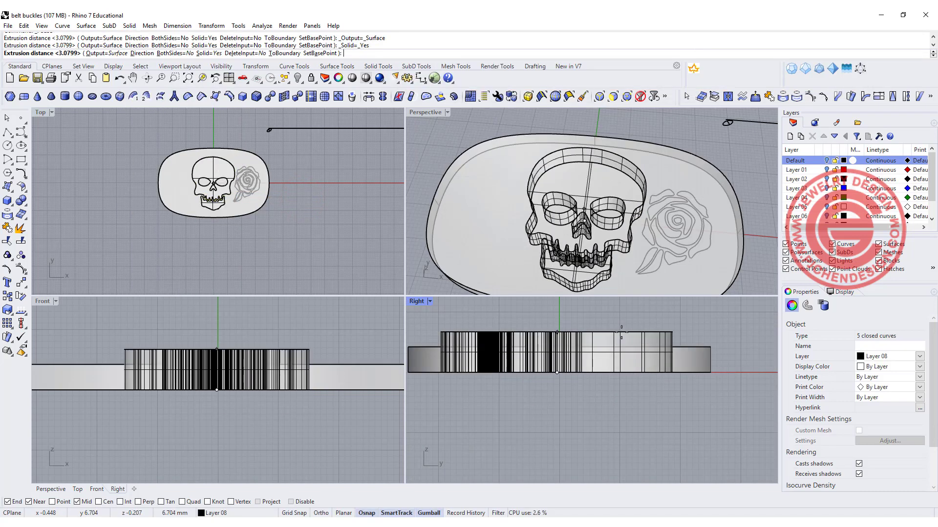
key("Return")
- Set the Right view to wireframe and raise the upper skull solid until its base sits slightly below the plate's top face
left_click(429, 301)
left_click(474, 183)
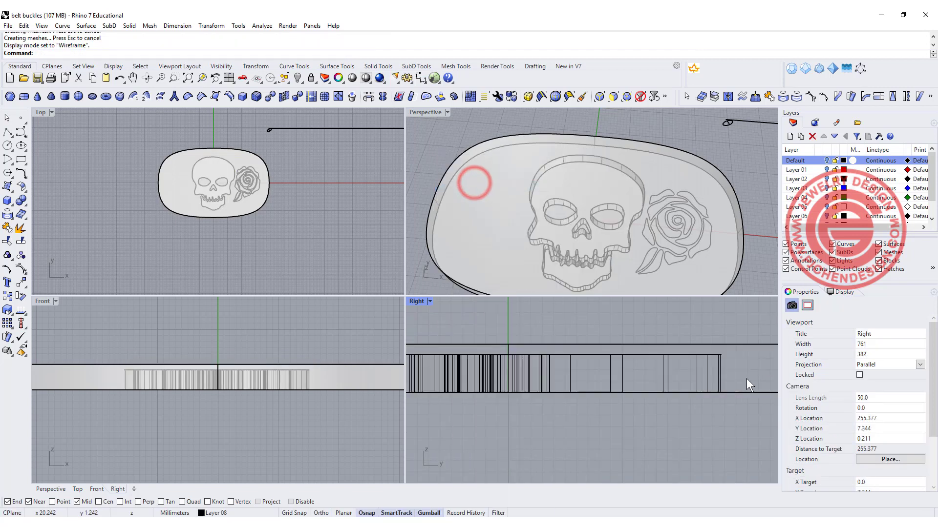
left_click_drag(746, 379, 439, 368)
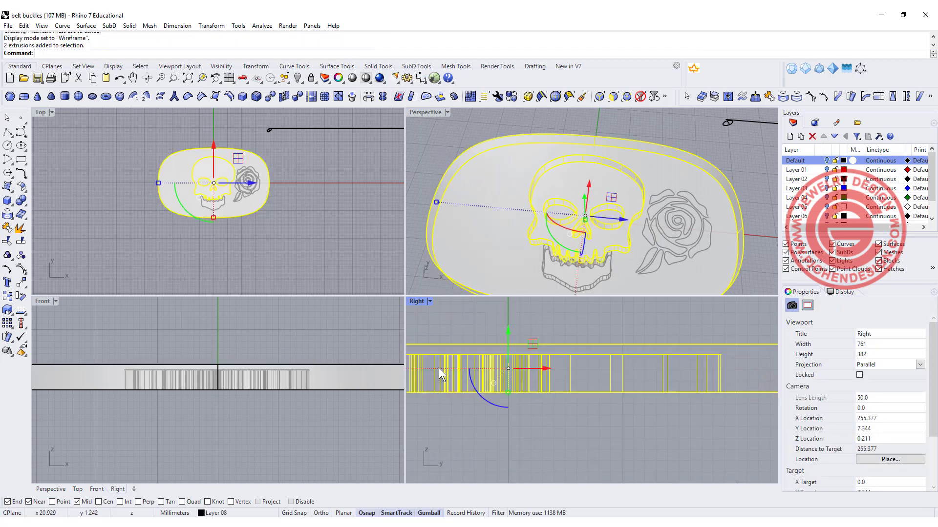
left_click_drag(741, 377, 738, 375, "ctrl")
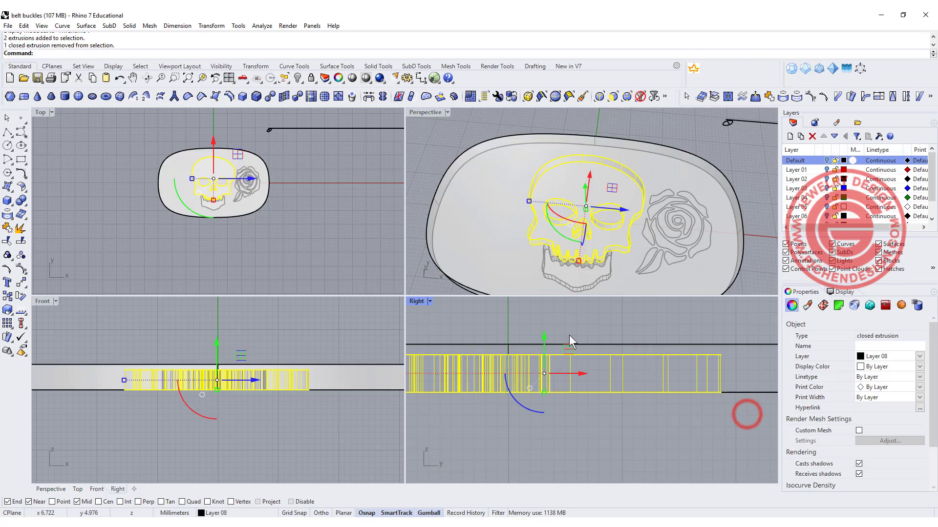
right_click_drag(531, 329, 561, 348)
left_click_drag(574, 353, 581, 316)
left_click(439, 141)
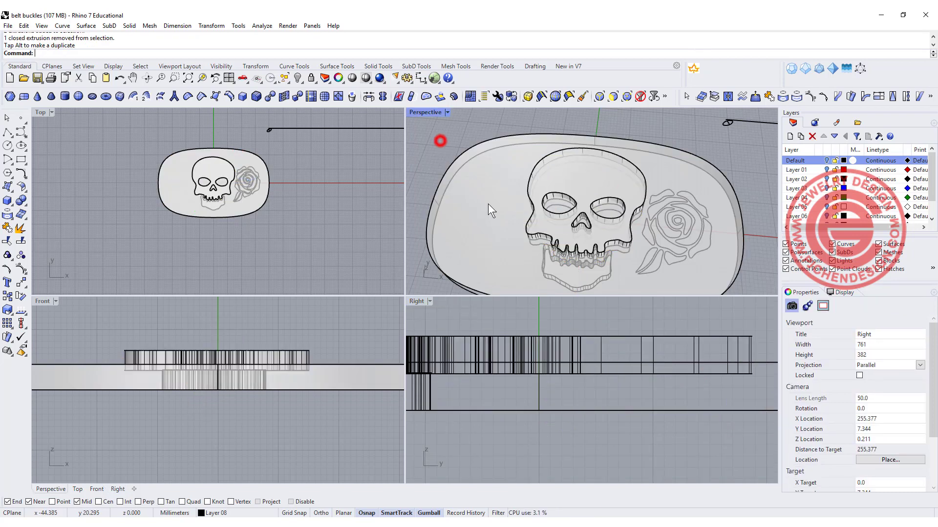
- Raise the lower jaw solid so it projects from the plate slightly less than the upper skull
scroll(537, 239, "up", 5)
left_click(624, 285)
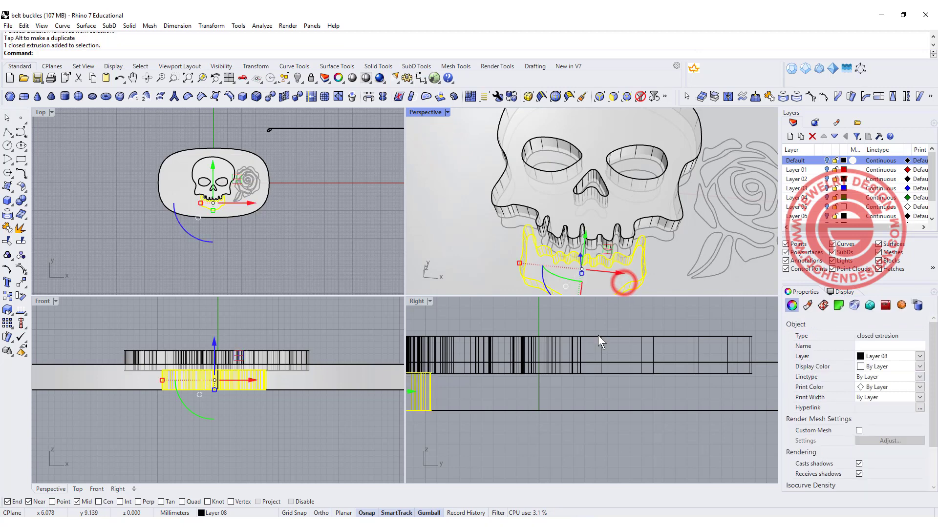
scroll(559, 377, "down", 8)
right_click_drag(565, 390, 661, 389)
scroll(571, 364, "up", 6)
left_click_drag(578, 365, 592, 338)
left_click(520, 348)
- Extrude the 13 rose curves straight upward into solids about 3.2 mm high
scroll(582, 190, "down", 5)
right_click_drag(581, 190, 600, 218)
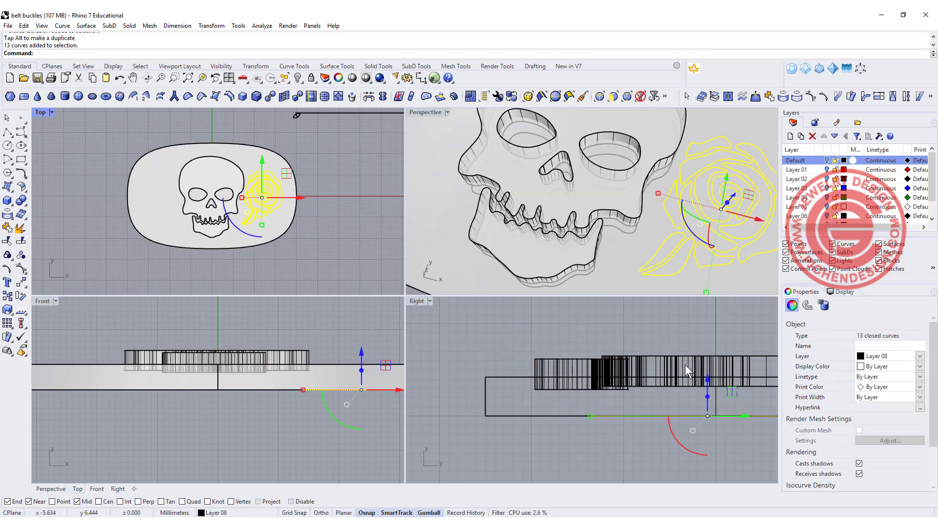
right_click_drag(685, 365, 709, 394)
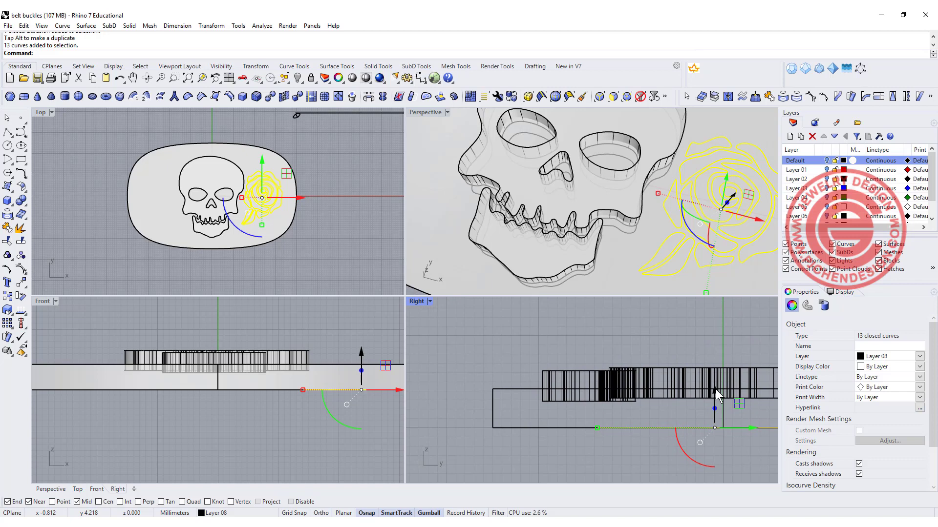
left_click(169, 26)
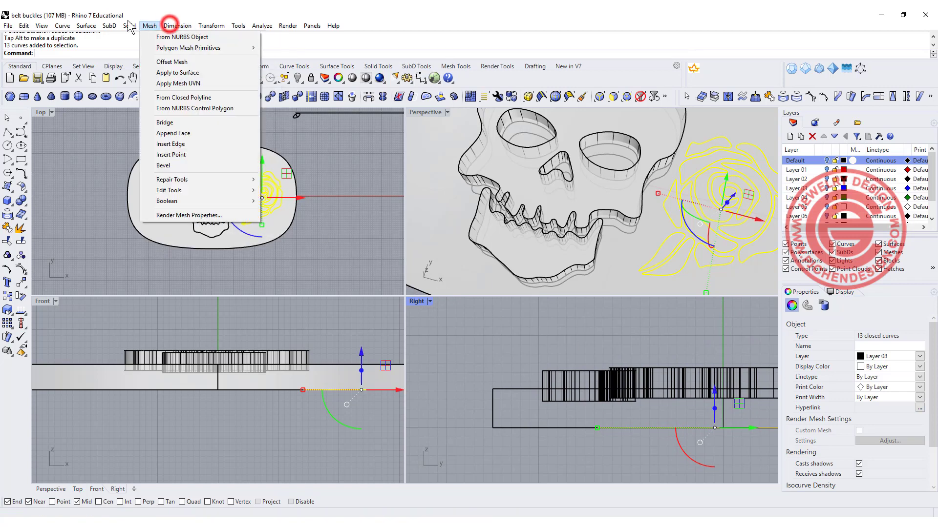
mouse_move(125, 30)
left_click(259, 198)
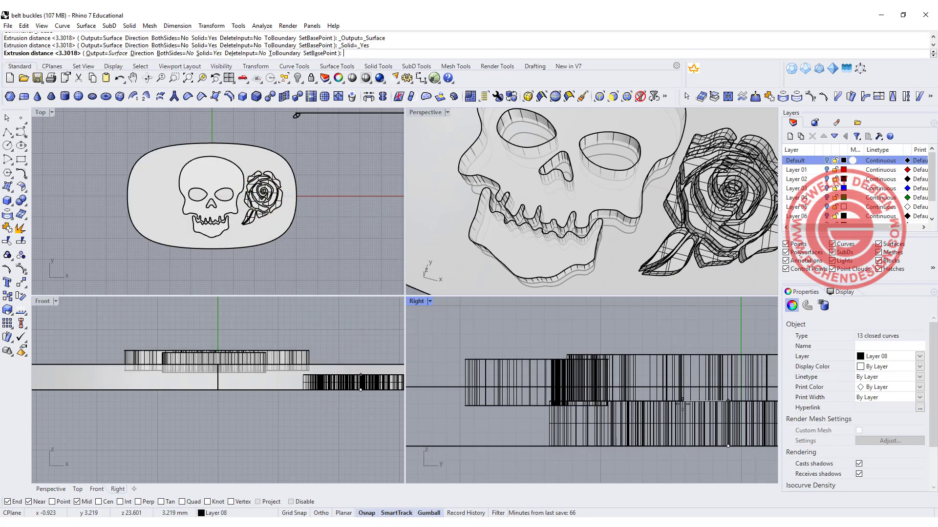
left_click(684, 403)
- Select only the 13 rose solids and raise them about 2.3 mm so they project from the plate below the skull's height
right_click_drag(649, 402, 498, 369)
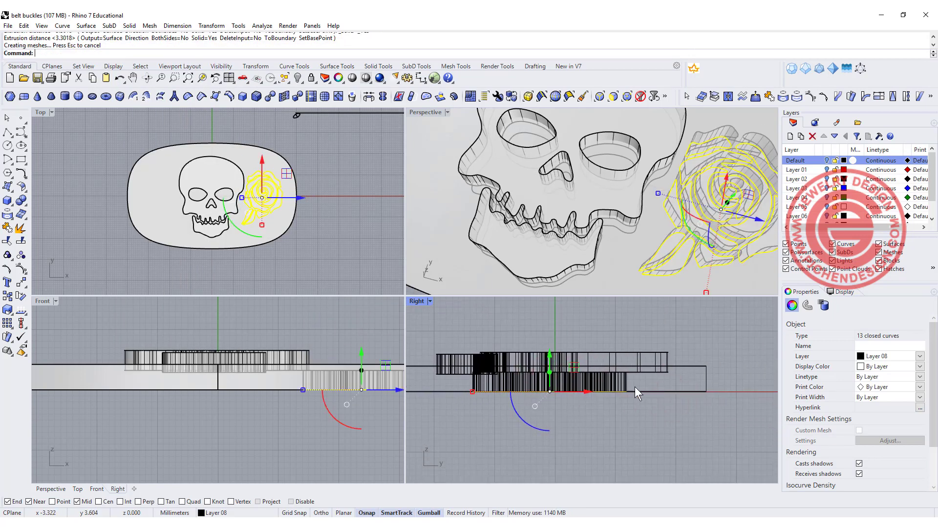
right_click_drag(643, 383, 655, 370)
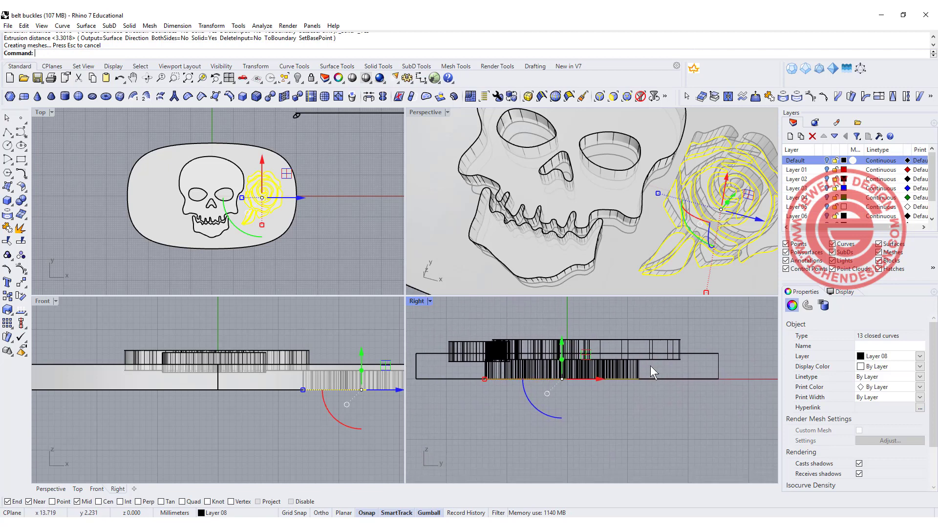
left_click_drag(651, 367, 474, 369)
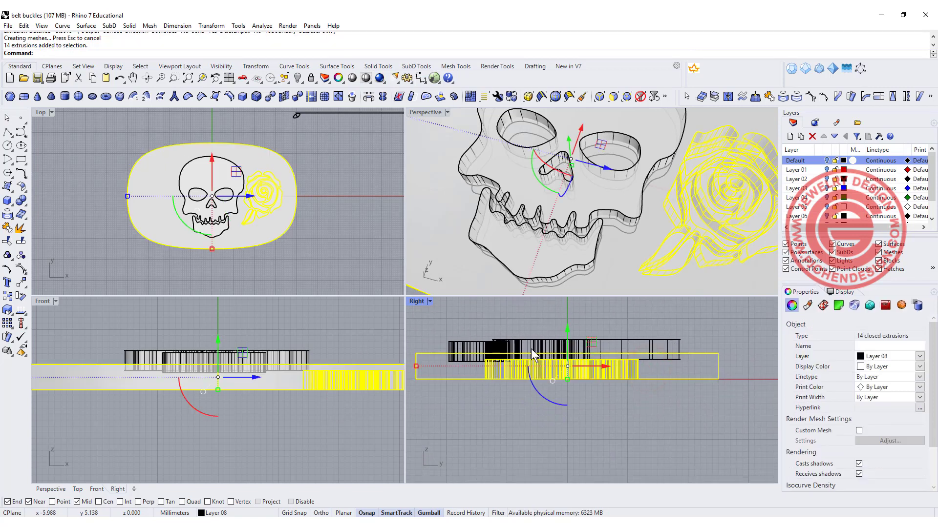
left_click_drag(702, 409, 690, 350)
left_click_drag(564, 333, 571, 321)
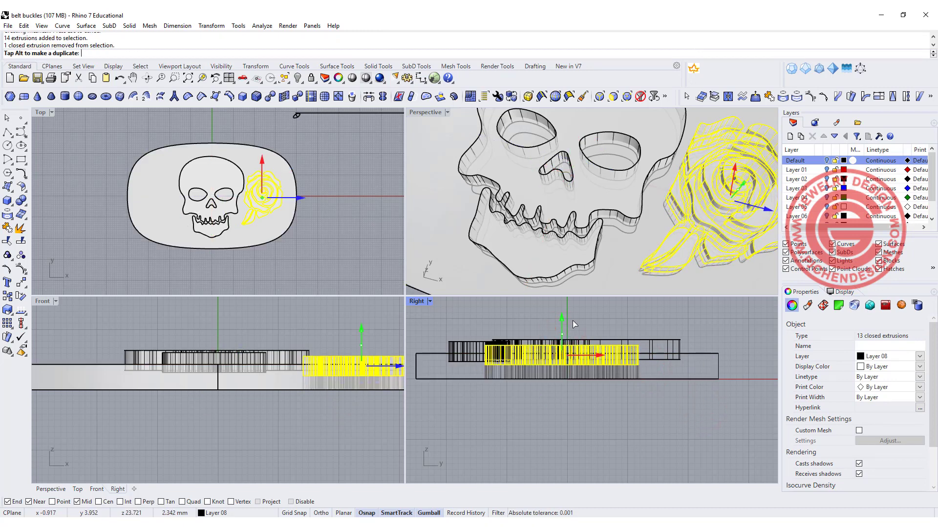
left_click(347, 178)
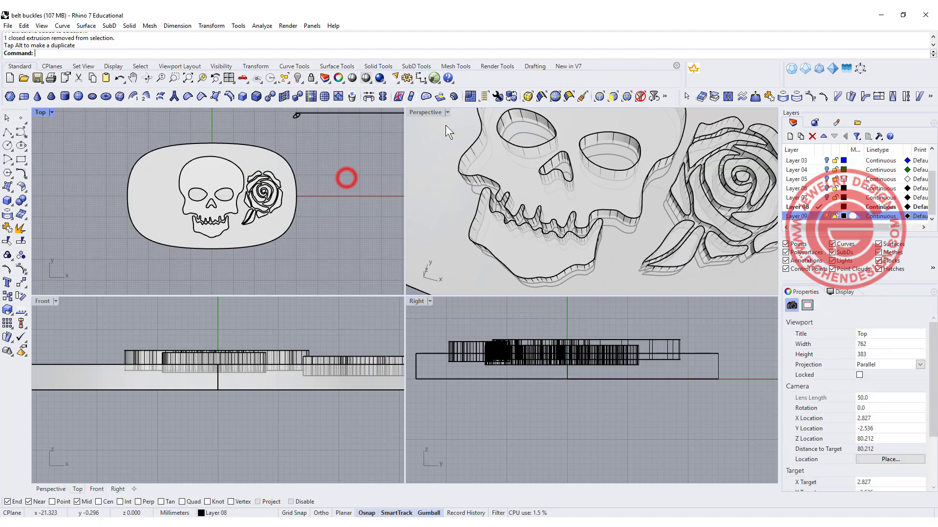
- Maximize the Perspective viewport to work on the whole buckle
double_click(417, 109)
scroll(586, 214, "down", 8)
scroll(602, 202, "down", 5)
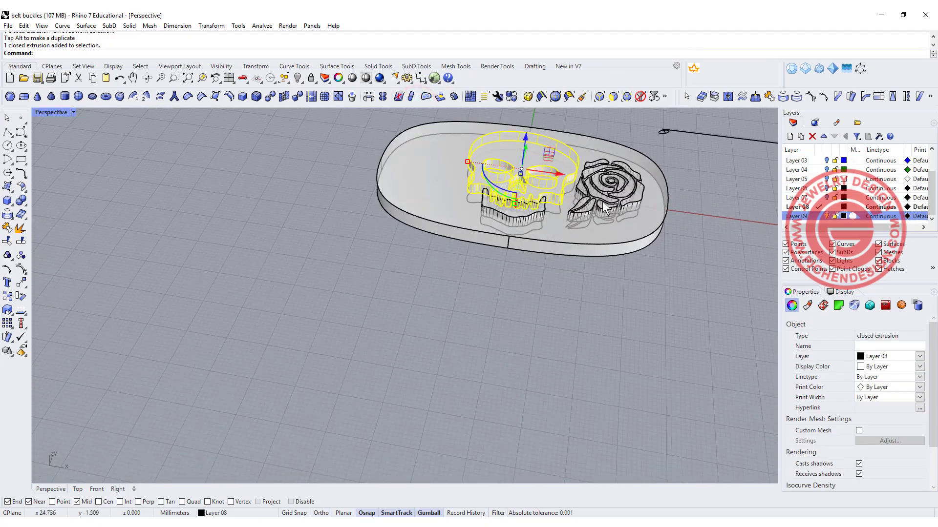
scroll(577, 194, "up", 5)
- Lock the buckle plate solid so it cannot be selected with the skull and rose
right_click_drag(537, 173, 502, 261, "shift")
left_click(583, 299)
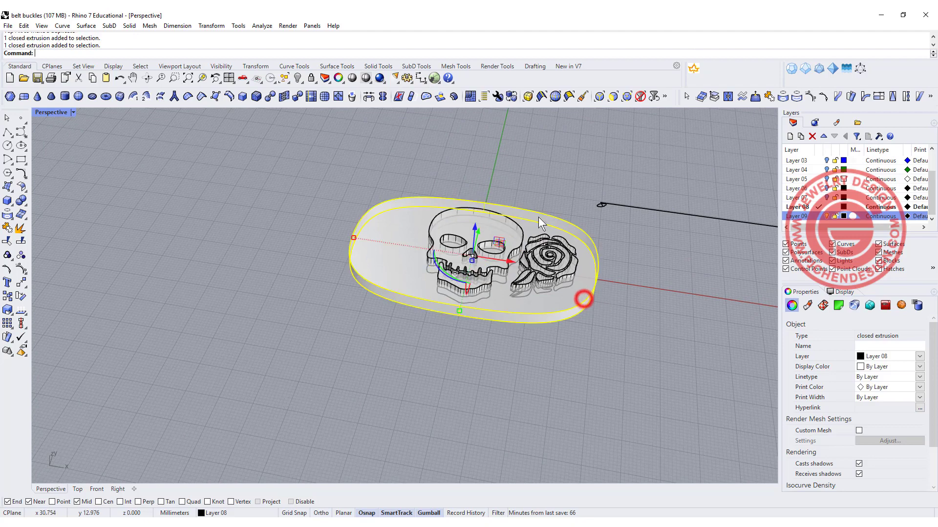
left_click(311, 78)
- Select the upper skull and lower jaw solids and preview a QuadRemesh with a target quad count of 2000 and hard edges detected
scroll(551, 220, "up", 3)
right_click_drag(567, 204, 586, 288)
left_click_drag(343, 132, 536, 389)
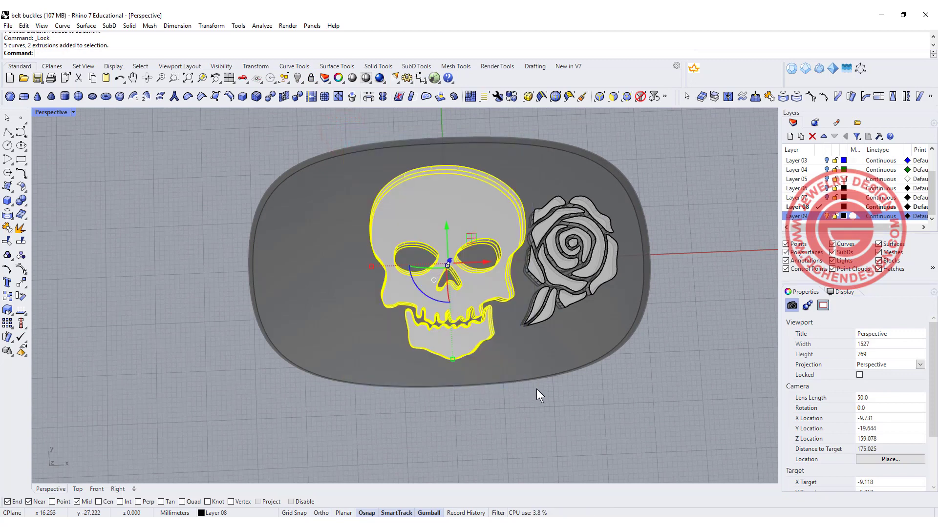
left_click(470, 97)
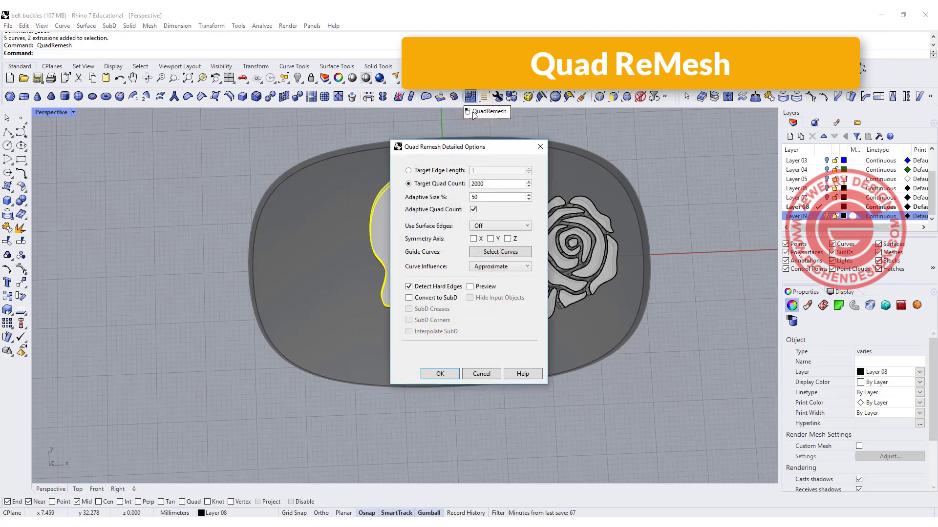
left_click_drag(488, 145, 148, 137)
right_click_drag(488, 132, 493, 88)
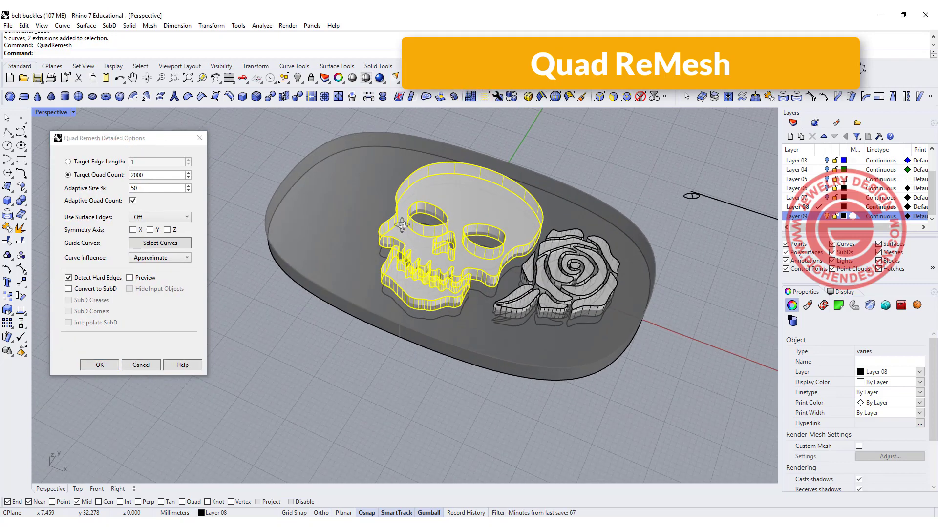
right_click_drag(402, 225, 415, 215)
scroll(477, 239, "up", 8)
scroll(478, 239, "down", 5)
right_click_drag(477, 239, 495, 247)
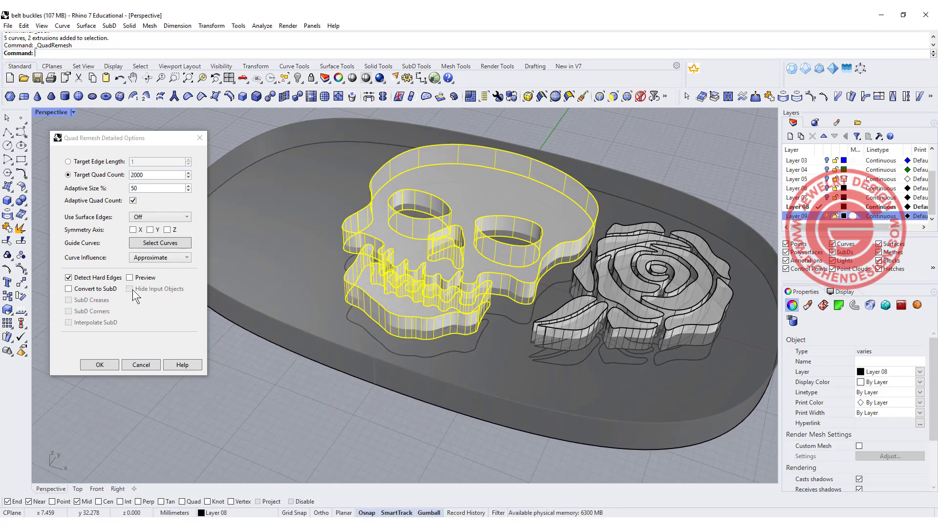
left_click(129, 277)
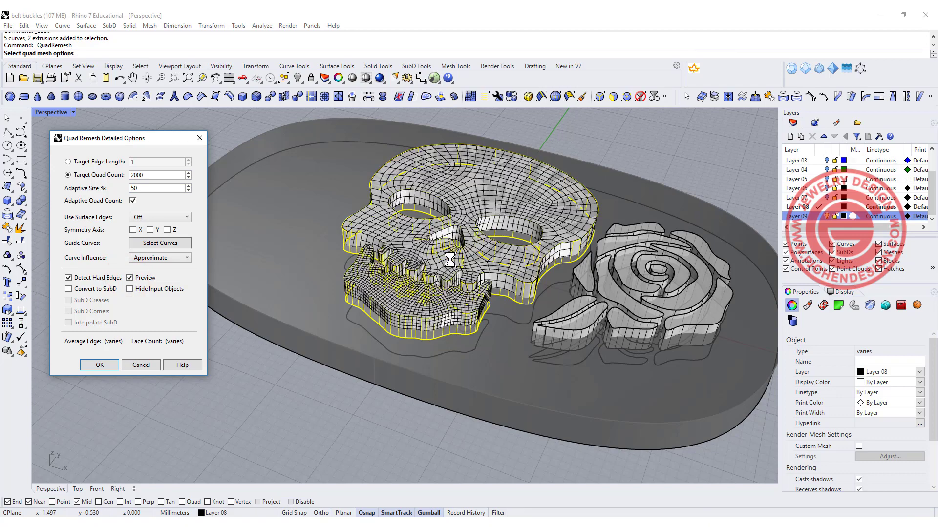
- Check the previewed quad layout around the eyes, nose and teeth, and create the remeshed skull and jaw
scroll(450, 260, "up", 5)
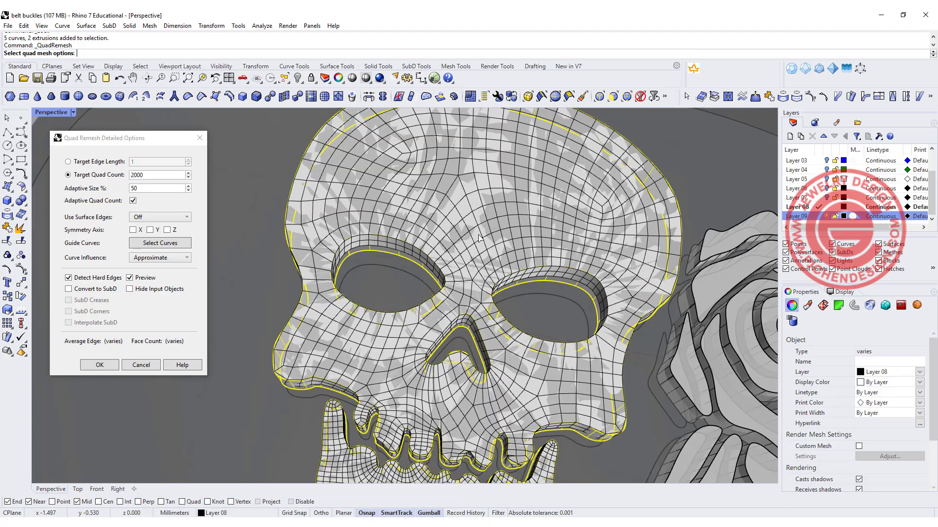
scroll(464, 215, "down", 8)
scroll(508, 274, "up", 10)
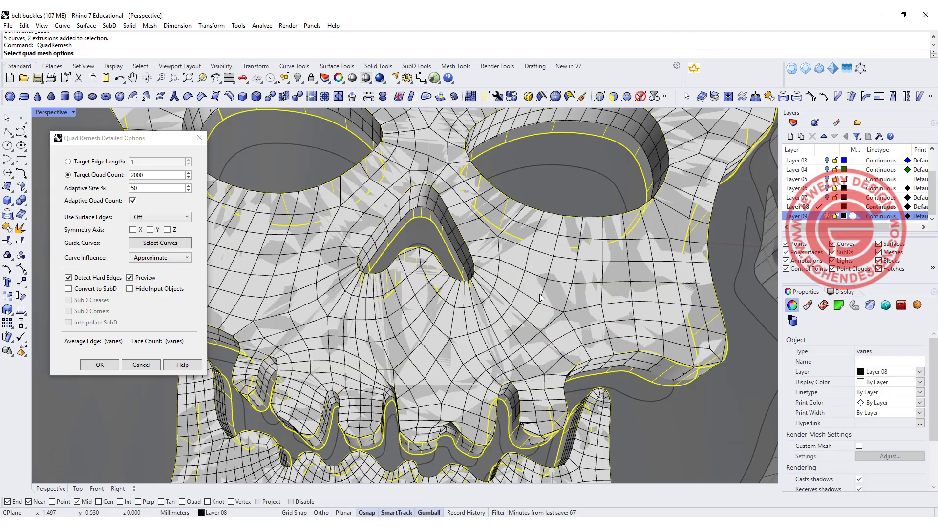
scroll(541, 298, "down", 10)
mouse_move(540, 298)
right_mouse_down()
mouse_move(536, 249)
mouse_move(499, 227)
mouse_move(501, 260)
mouse_move(541, 280)
right_mouse_up()
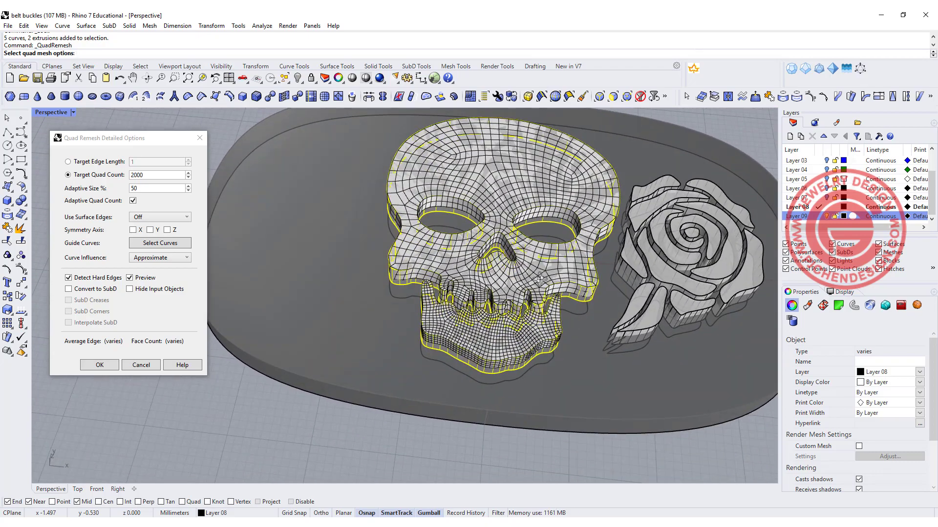
left_click(105, 368)
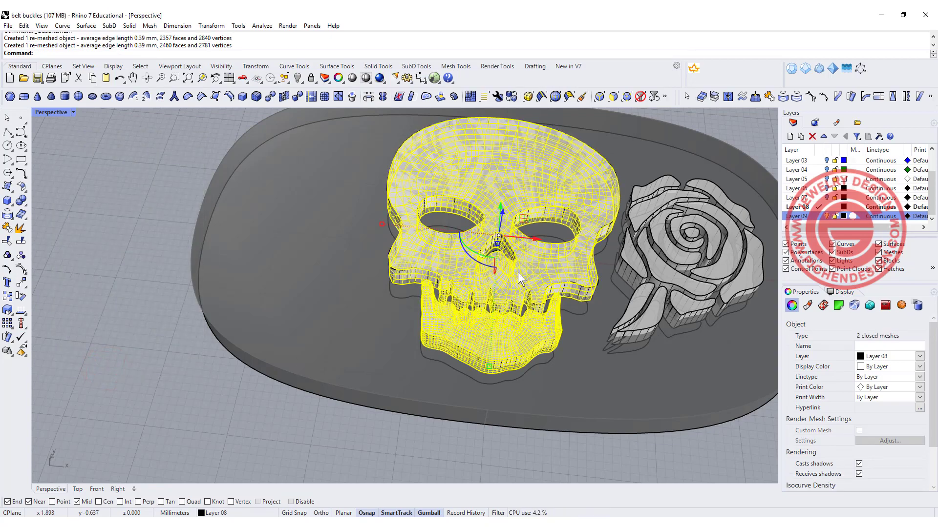
- Hide the original upper skull and lower jaw extrusions, leaving only their quad meshes
right_click_drag(517, 273, 460, 242)
left_click(688, 188)
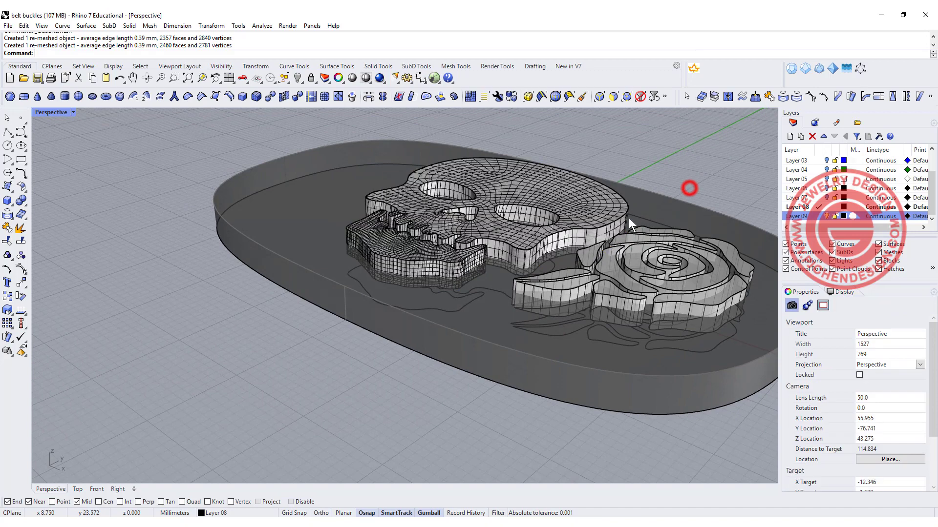
left_click(628, 218)
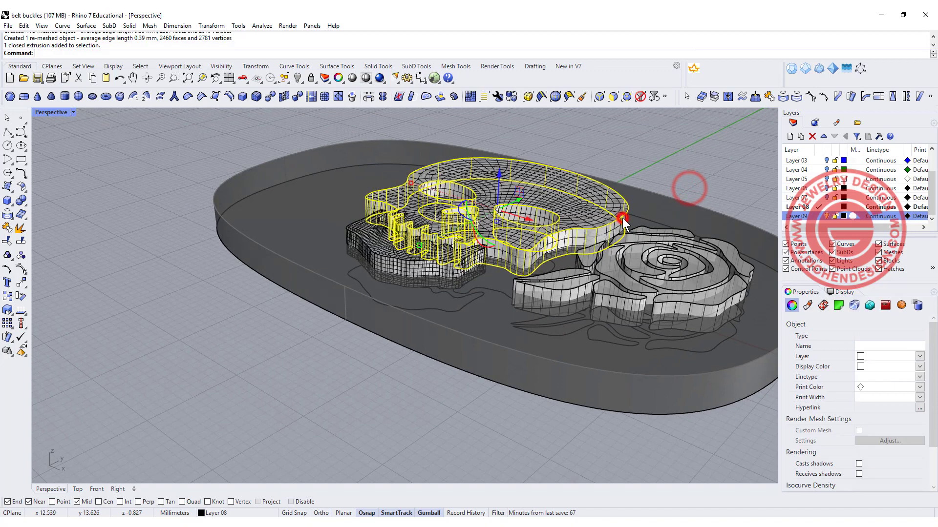
left_click(297, 78)
left_click(414, 260)
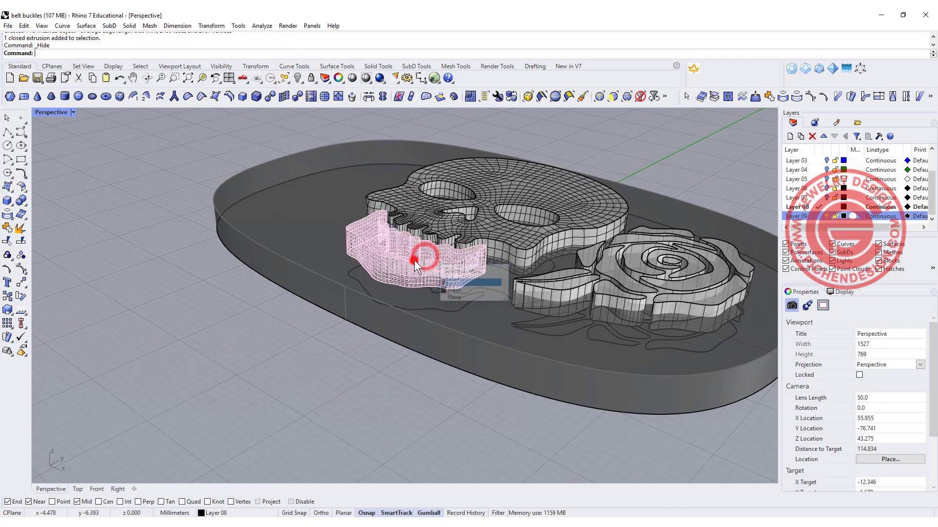
left_click(436, 294)
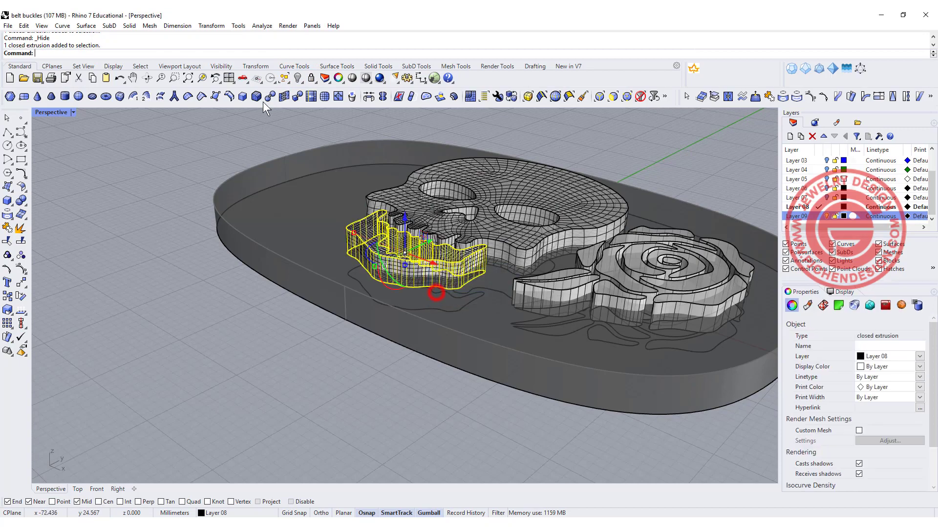
left_click(297, 78)
- Smooth the skull and jaw meshes with a smooth factor of 0.0758064 per step and 88 smooth steps
scroll(471, 280, "up", 5)
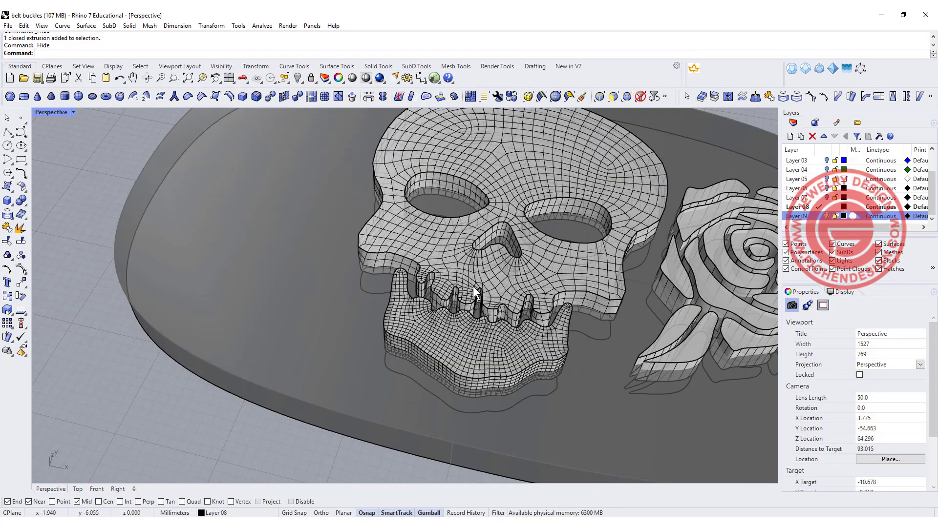
right_click_drag(473, 286, 386, 293, "shift")
left_click(397, 358)
left_click(448, 306, "shift")
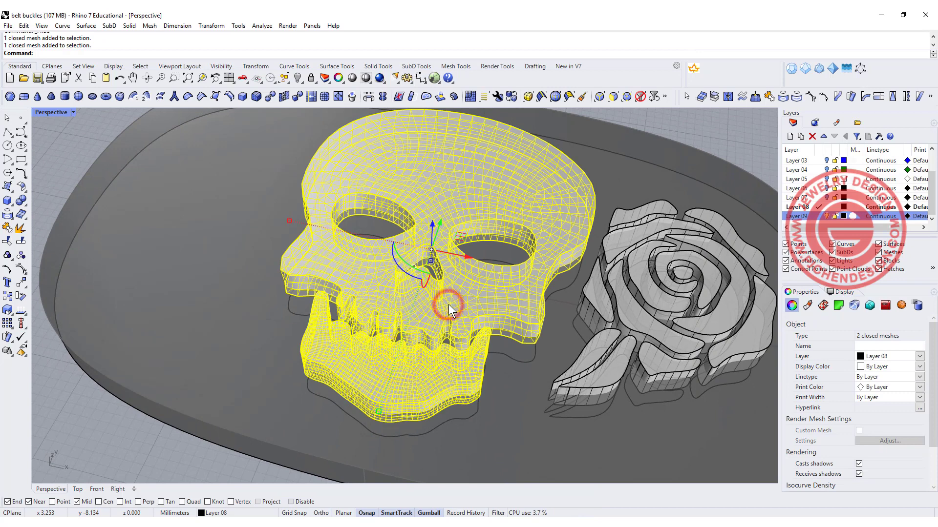
type("Sm")
key("Return")
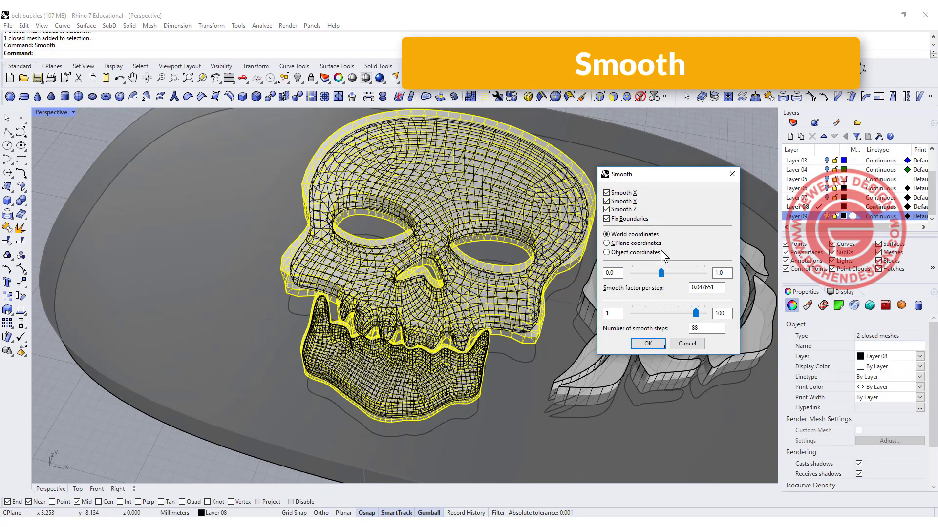
mouse_move(662, 274)
left_mouse_down()
mouse_move(675, 271)
mouse_move(665, 270)
left_mouse_up()
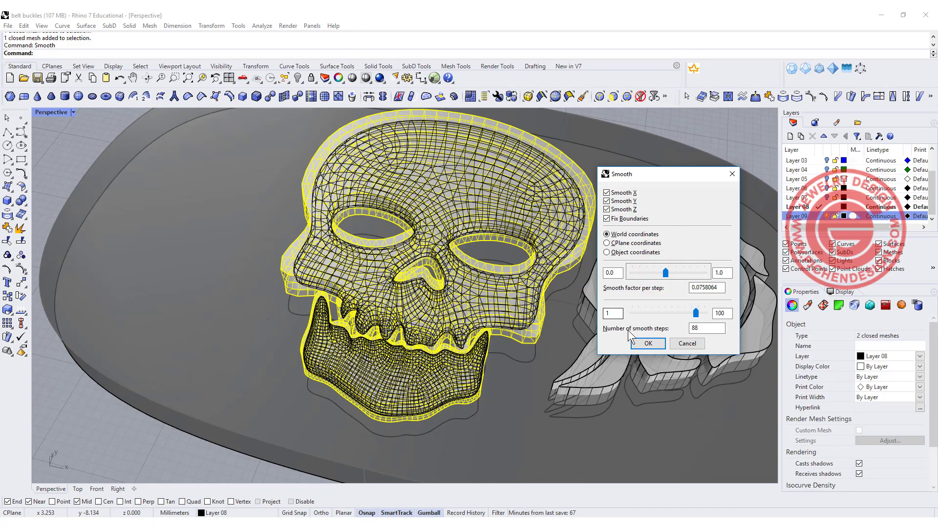
left_click(642, 344)
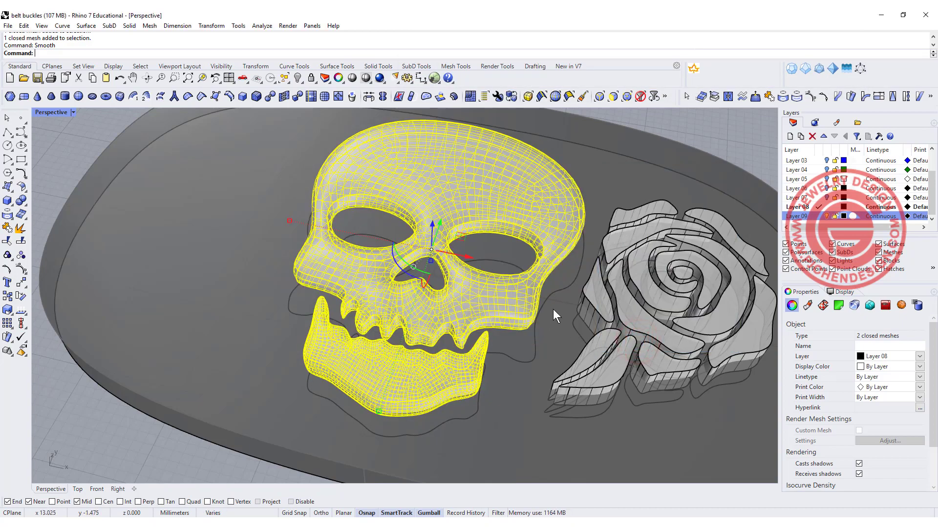
- Set the Perspective viewport to Rendered display and examine the smoothed edges of the skull and jaw from several sides
scroll(555, 303, "down", 2)
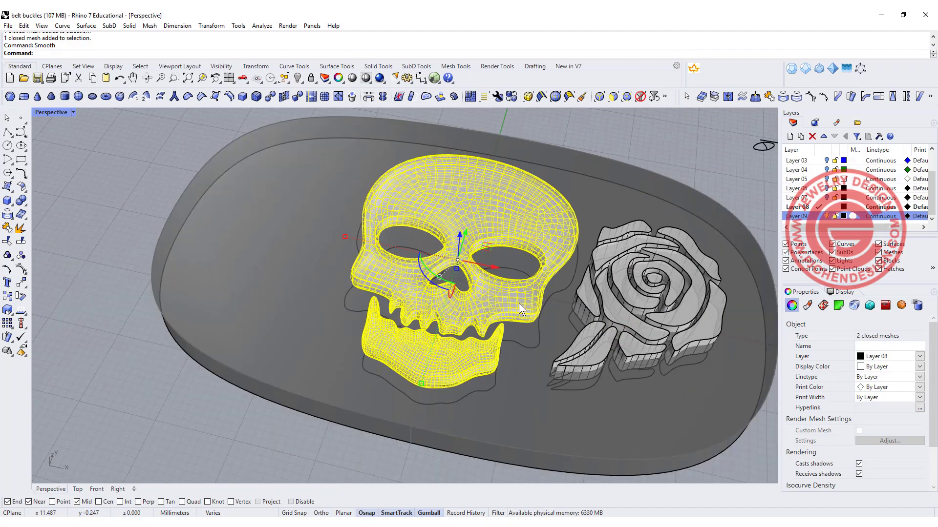
left_click(178, 404)
right_click_drag(430, 351, 393, 299)
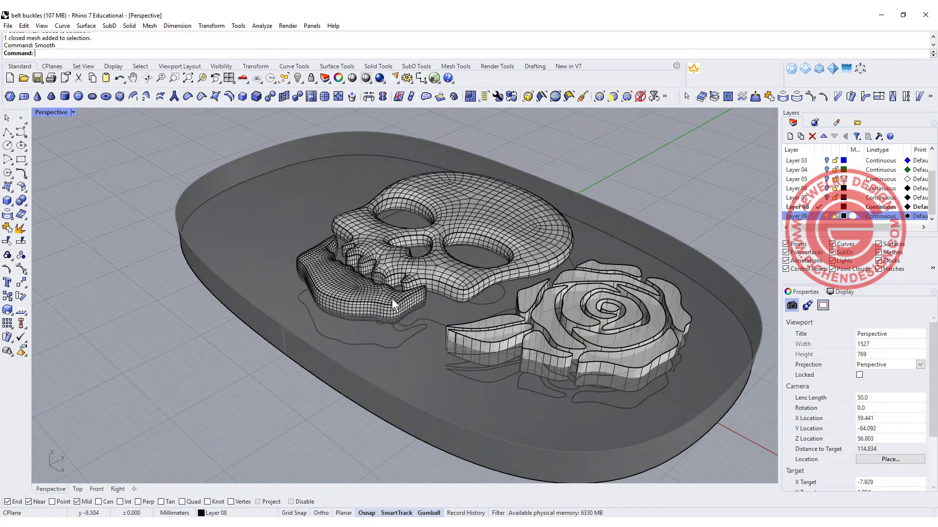
left_click(73, 112)
left_click(75, 168)
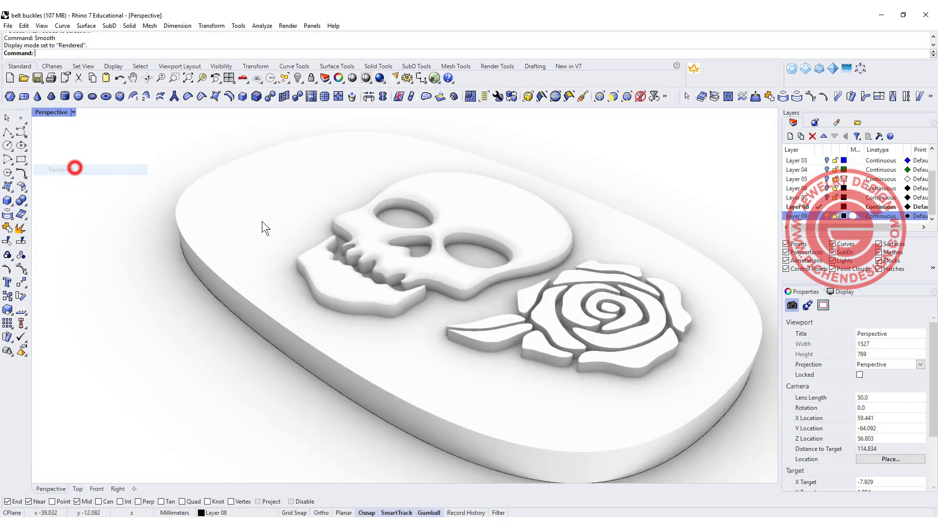
right_click_drag(262, 222, 511, 306)
scroll(512, 306, "up", 4)
right_click_drag(567, 293, 556, 242)
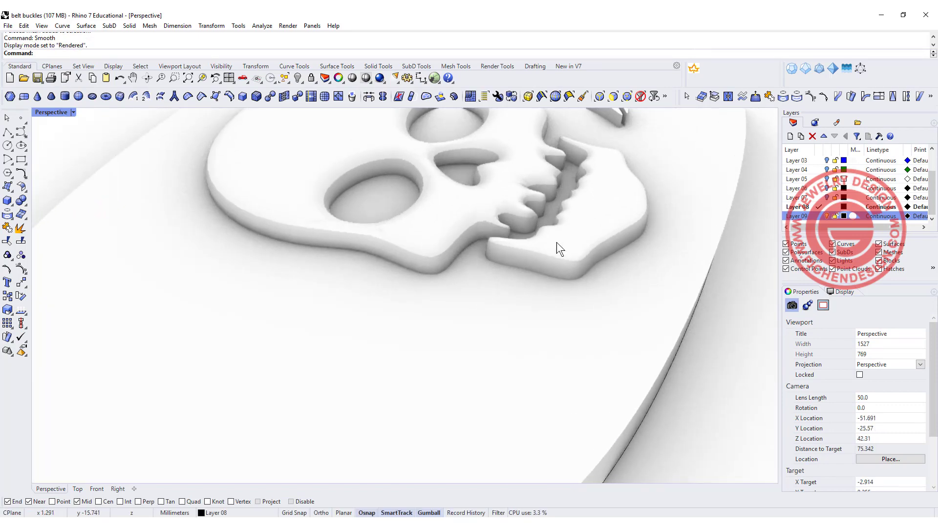
scroll(456, 243, "up", 5)
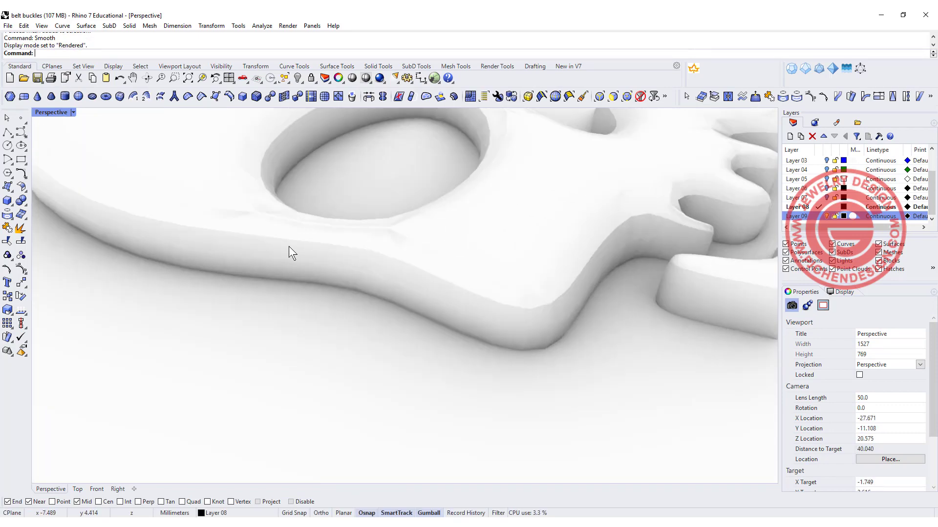
scroll(493, 250, "down", 3)
scroll(615, 263, "down", 3)
right_click_drag(653, 281, 524, 285)
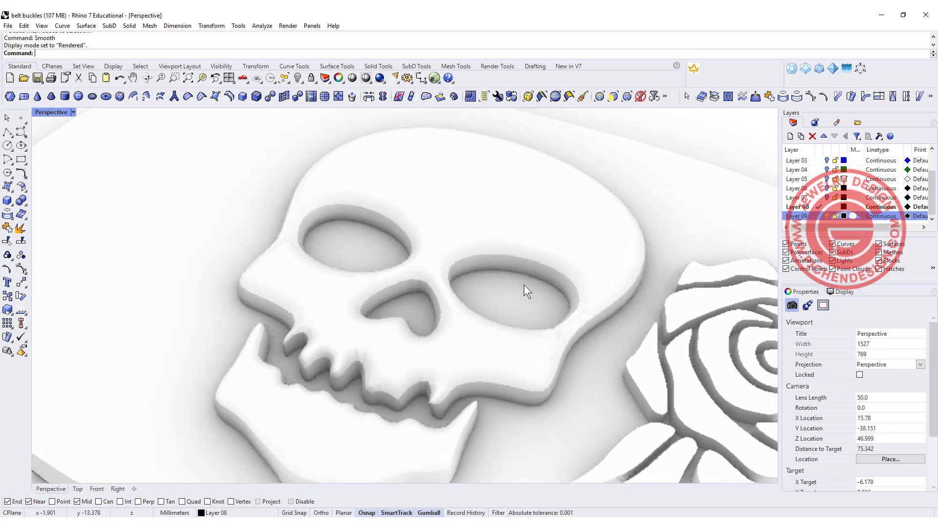
scroll(522, 283, "down", 3)
scroll(518, 293, "up", 2)
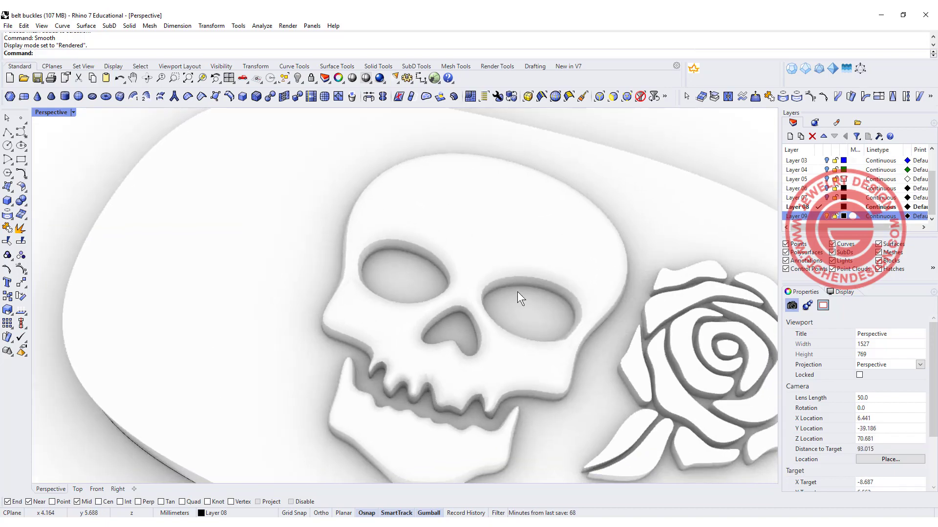
- Undo the smoothing, hiding, quad remesh and plate lock, and return the Perspective viewport to Ghosted display
key("ctrl+z")
right_click_drag(540, 287, 491, 258)
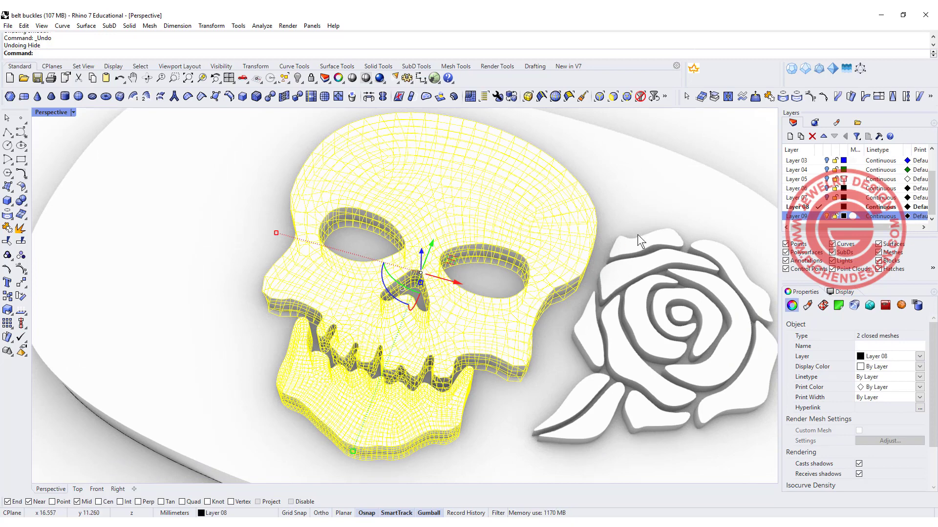
key("ctrl+z")
key("ctrl+z")
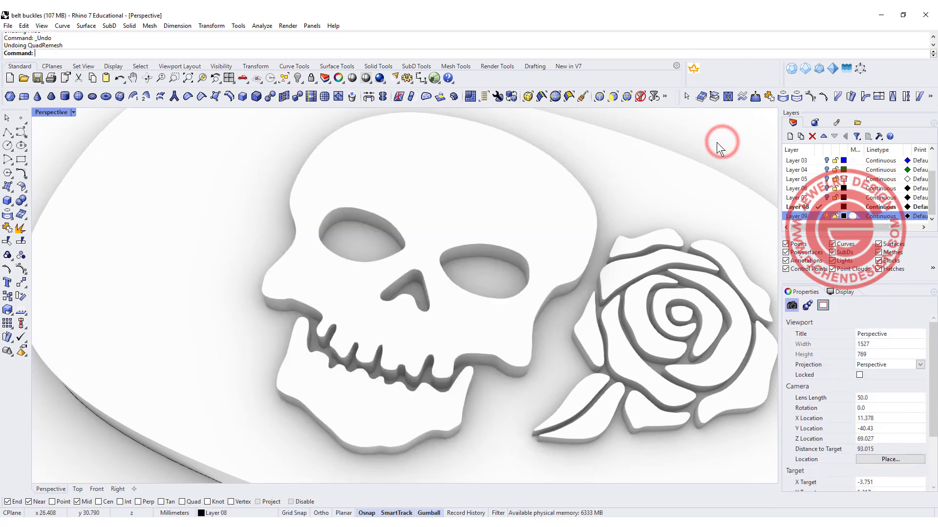
left_click(69, 114)
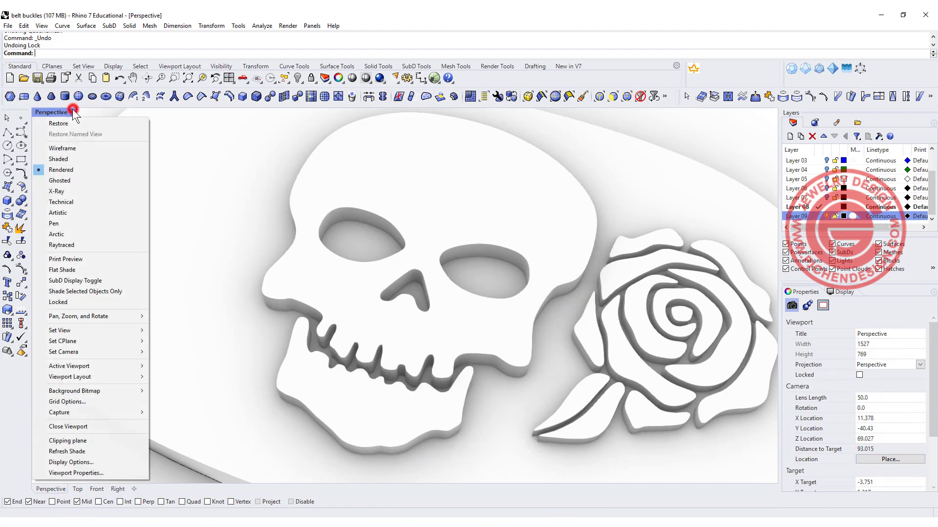
left_click(63, 181)
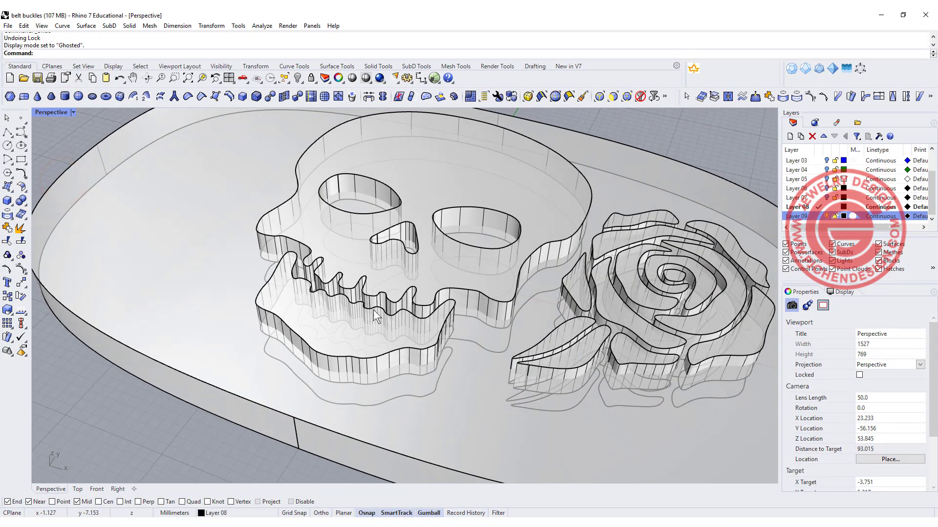
- Preview a QuadRemesh of the upper skull and lower jaw extrusions with SubD conversion on and the input objects hidden
left_click(360, 325)
left_click(466, 268, "shift")
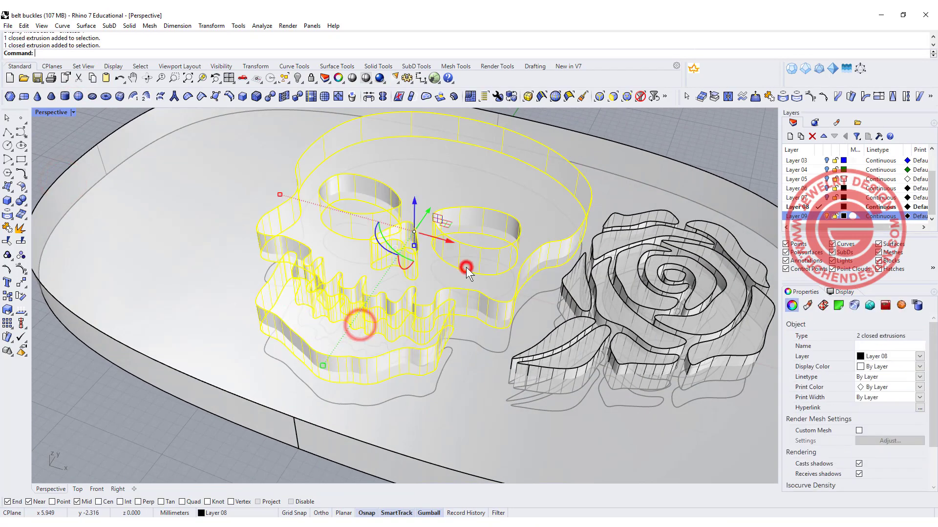
left_click(470, 96)
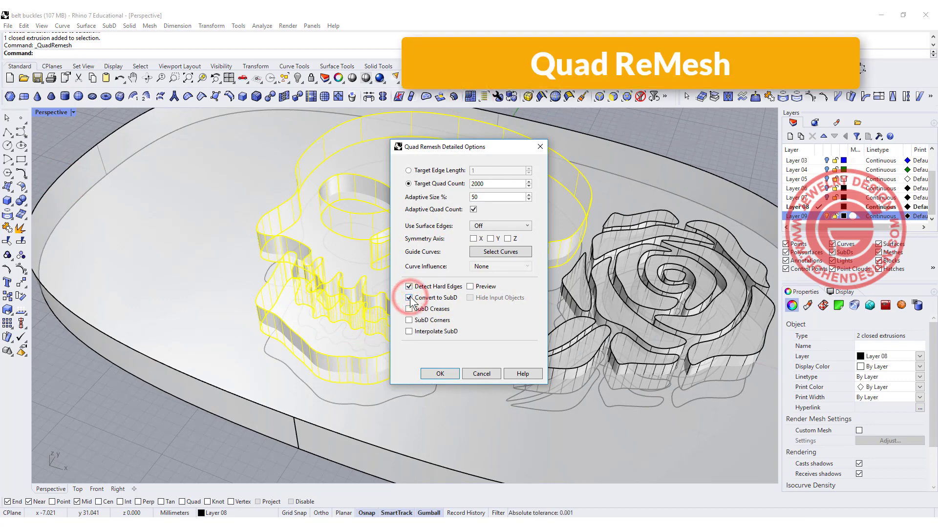
left_click(471, 287)
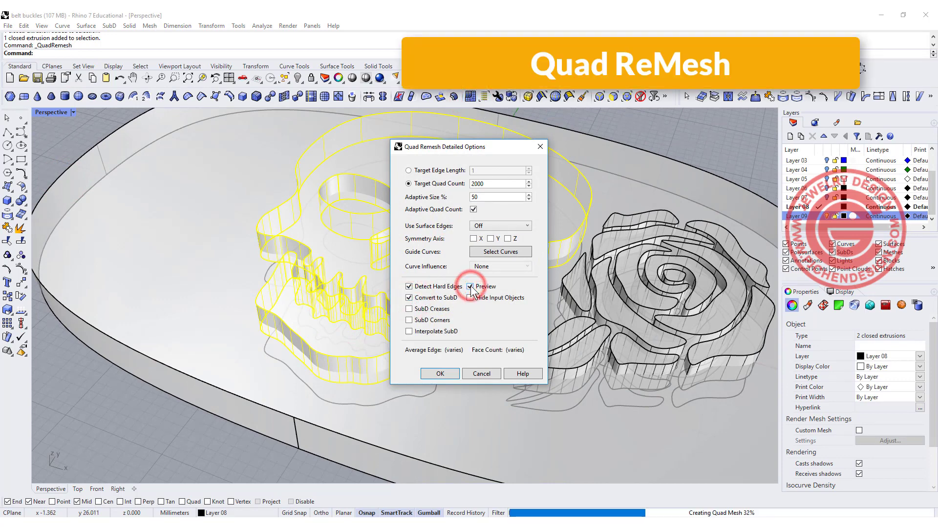
left_click(470, 298)
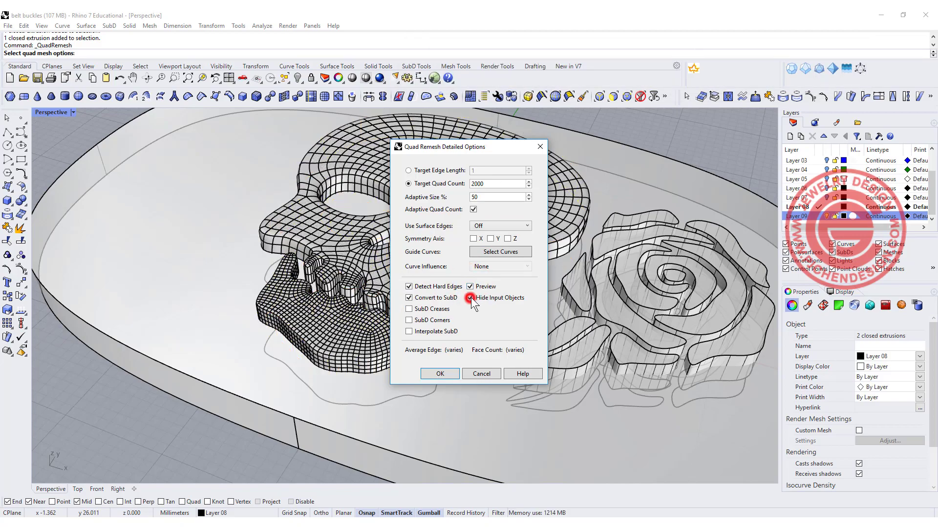
left_click_drag(485, 148, 188, 139)
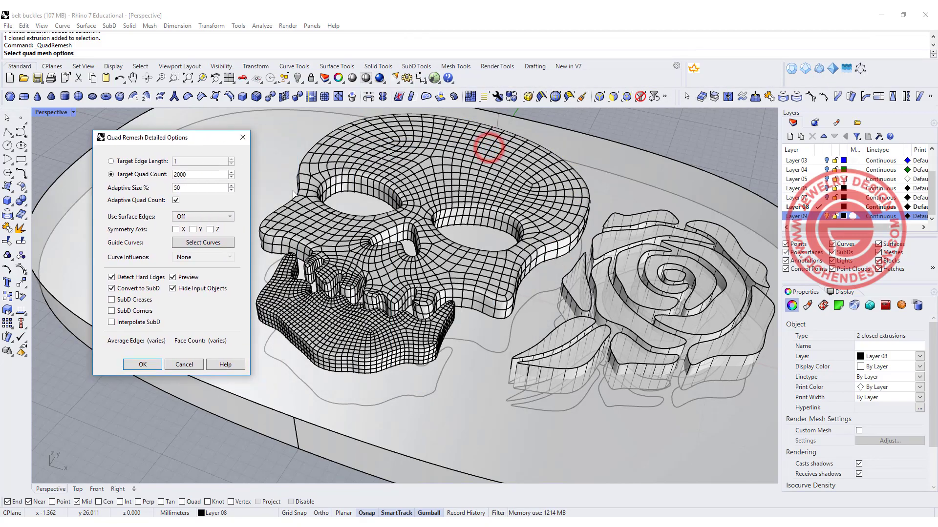
right_click_drag(496, 293, 500, 271)
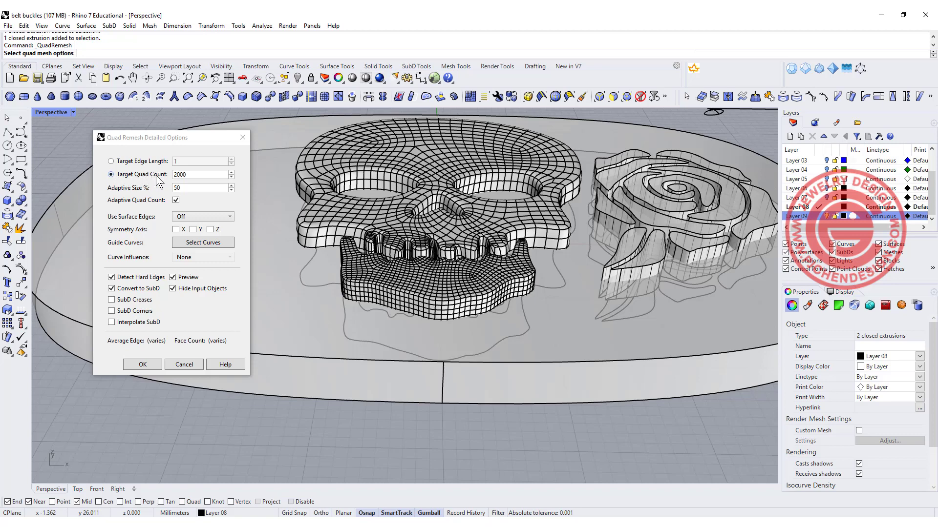
- Set the target quad count to 500, examine the teeth and nose in the preview, and create the remeshed skull and jaw
double_click(183, 175)
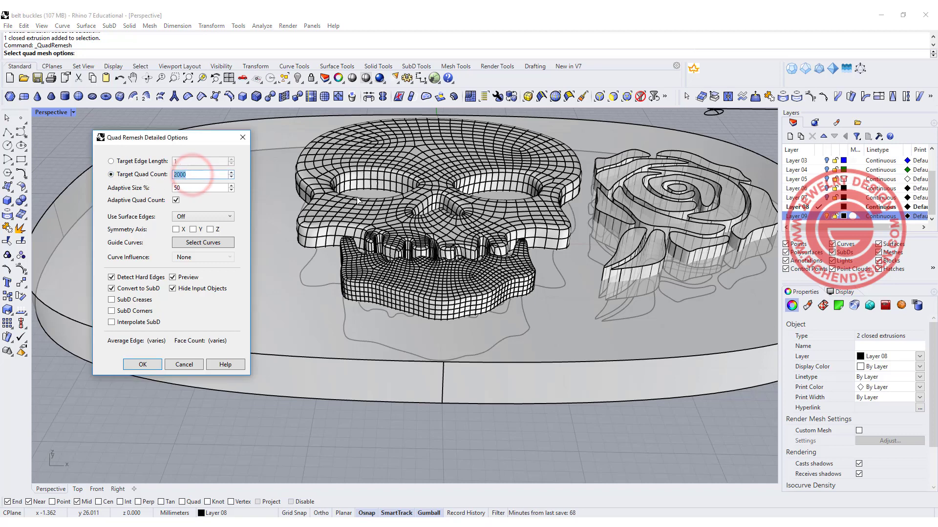
key("Return")
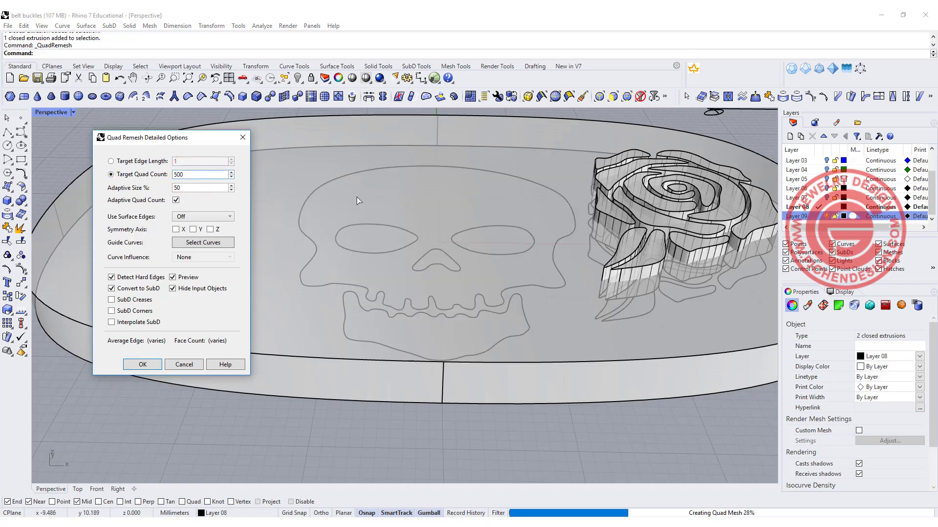
right_click_drag(364, 196, 571, 242)
right_click_drag(379, 237, 392, 262)
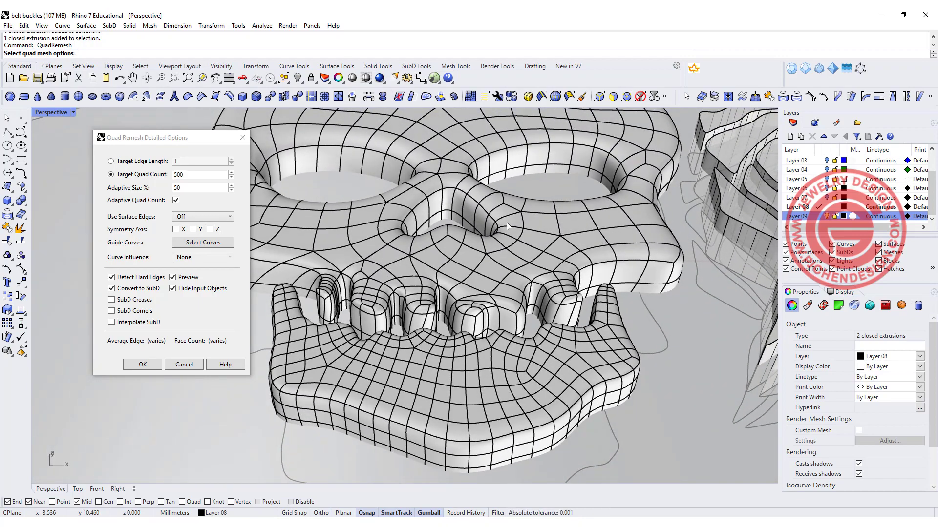
scroll(507, 226, "down", 5)
scroll(446, 321, "up", 8)
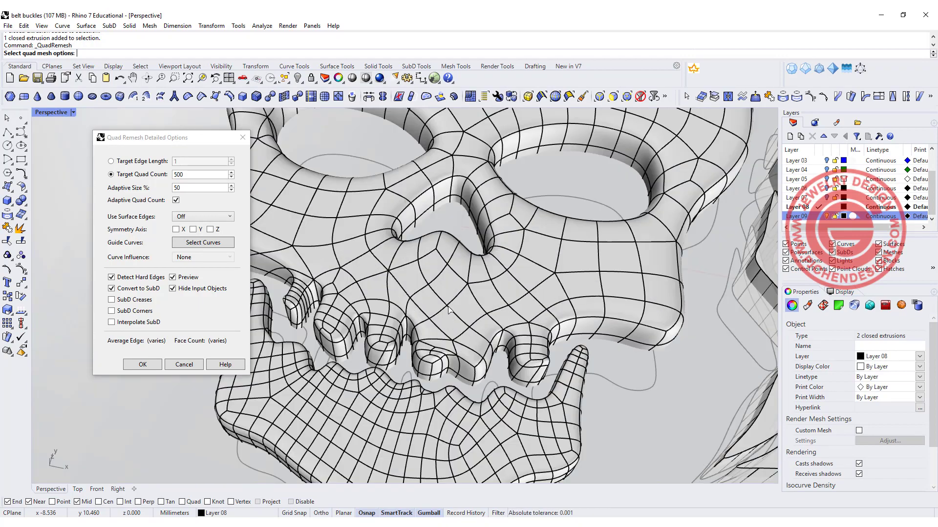
scroll(430, 268, "down", 5)
right_click_drag(447, 288, 567, 250)
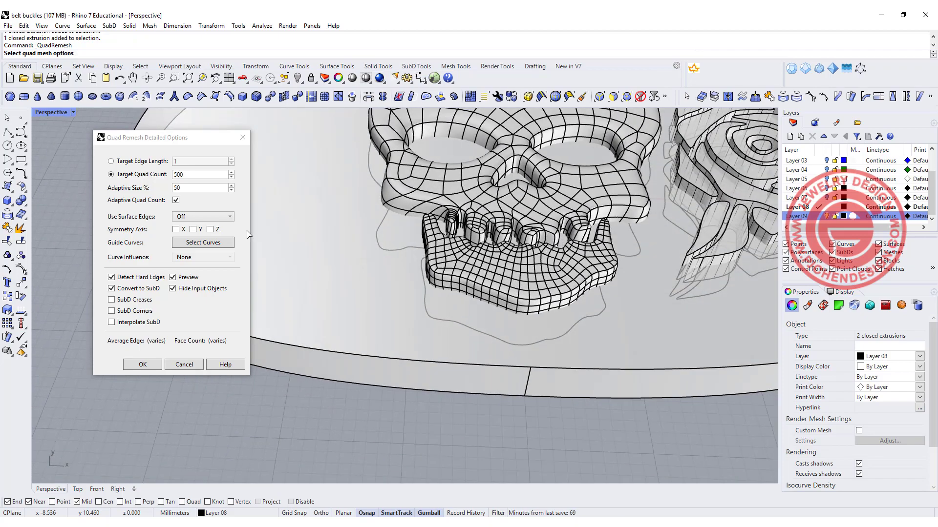
left_click(143, 364)
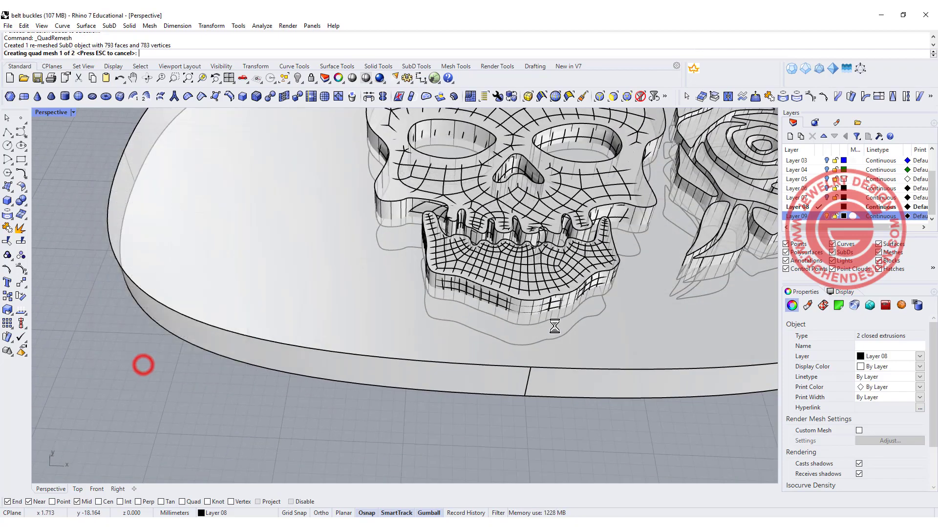
- Hide the original upper skull and lower jaw extrusions, leaving only their SubD versions
left_click(654, 203)
left_click(619, 262, "shift")
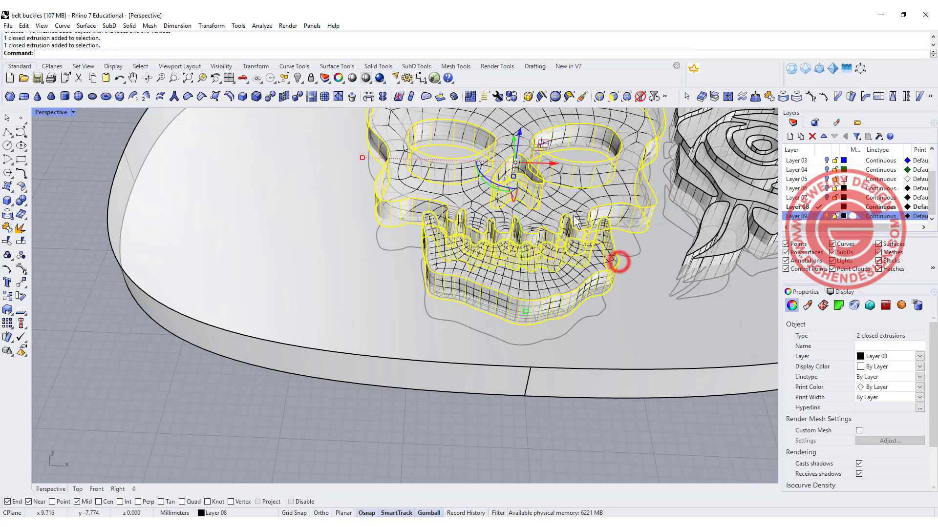
left_click(297, 77)
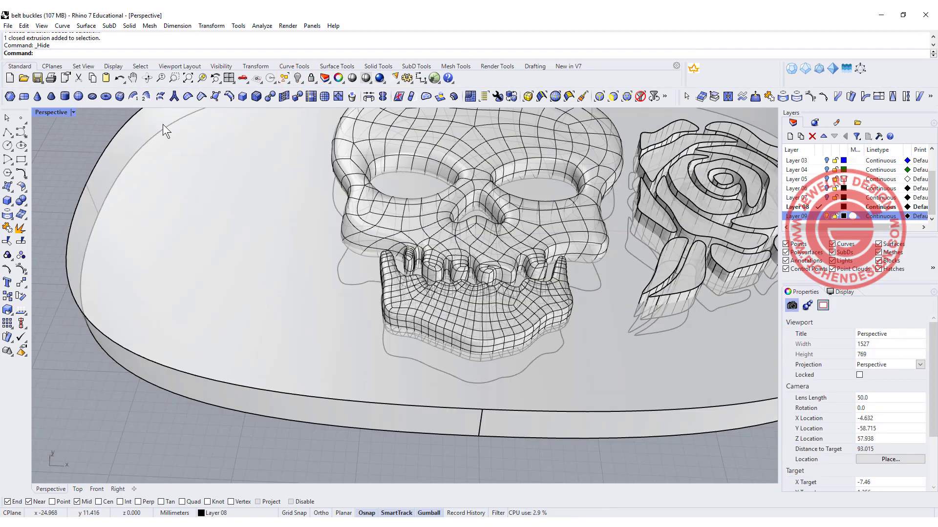
- Examine the SubD skull against the rose in Rendered display, and return the Perspective viewport to Ghosted display
left_click(73, 113)
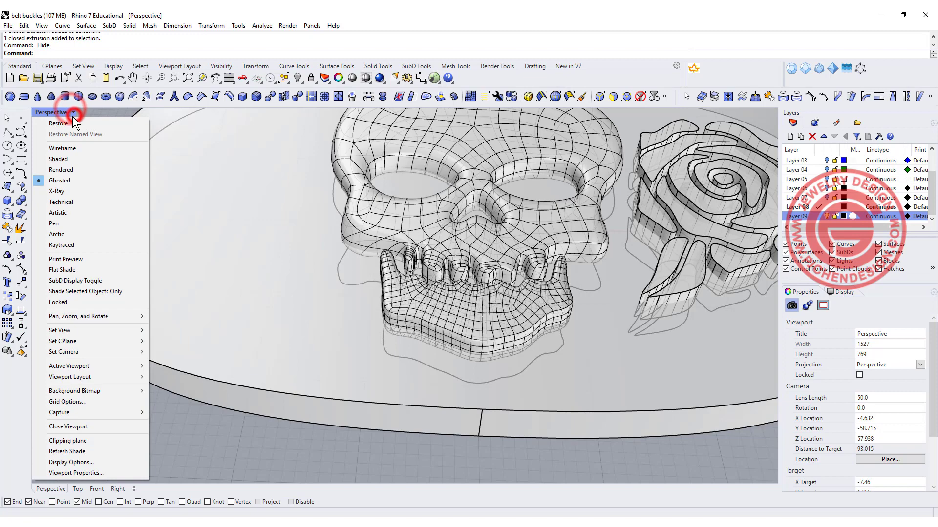
left_click(78, 169)
right_click_drag(324, 246, 400, 268)
scroll(524, 286, "down", 6)
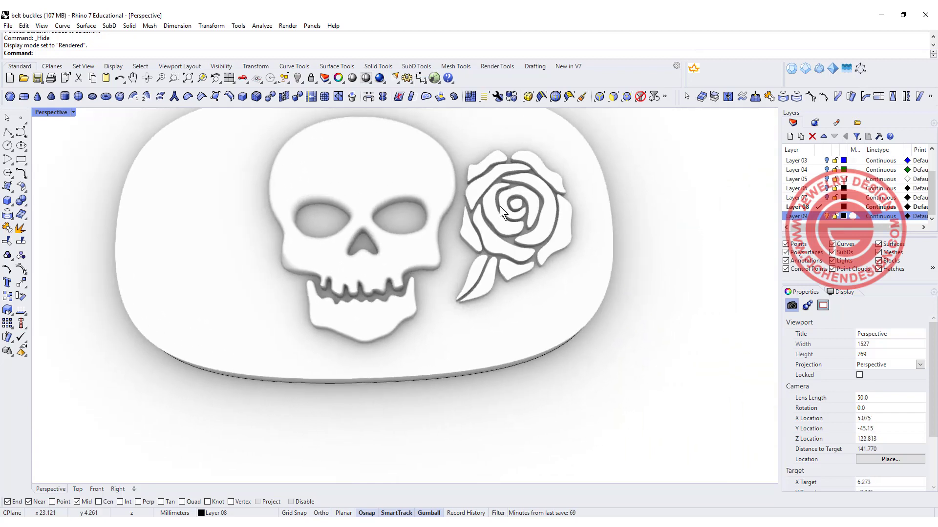
scroll(499, 206, "up", 2)
left_click(72, 112)
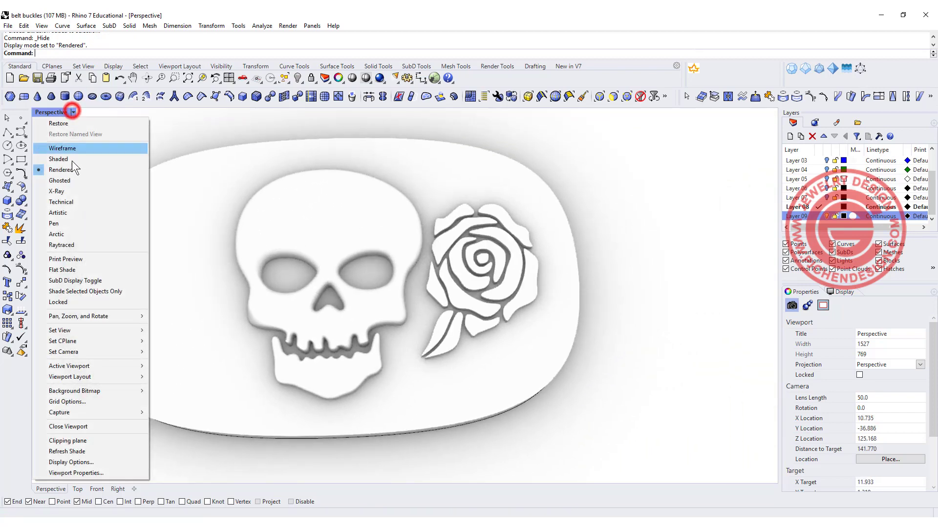
left_click(68, 181)
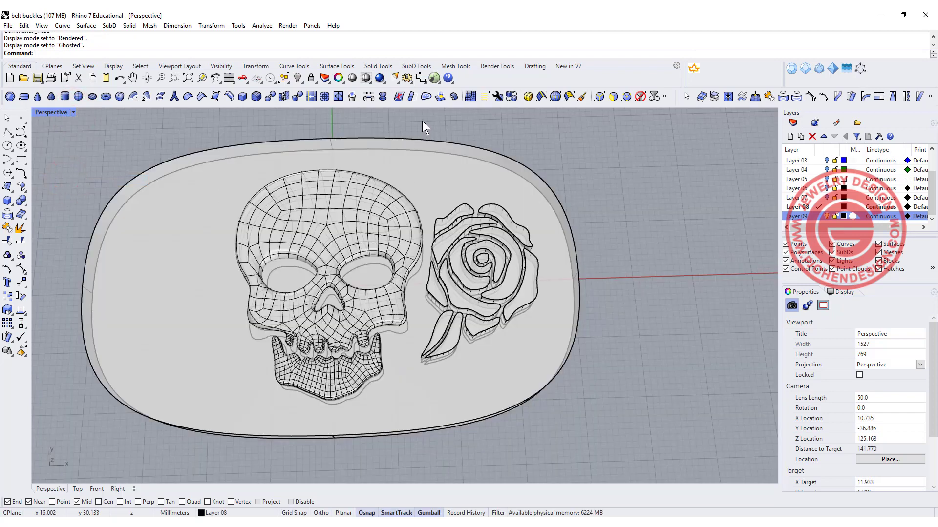
- QuadRemesh the rose's extruded petals and leaves into SubDs with a target quad count of 500 and hard edge detection on
left_click_drag(423, 123, 582, 330)
right_click_drag(581, 331, 342, 156)
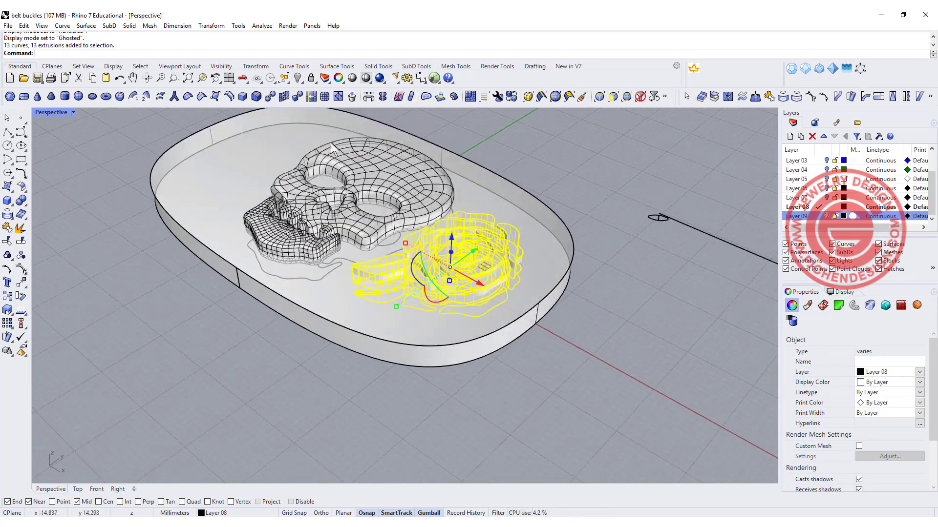
left_click(469, 97)
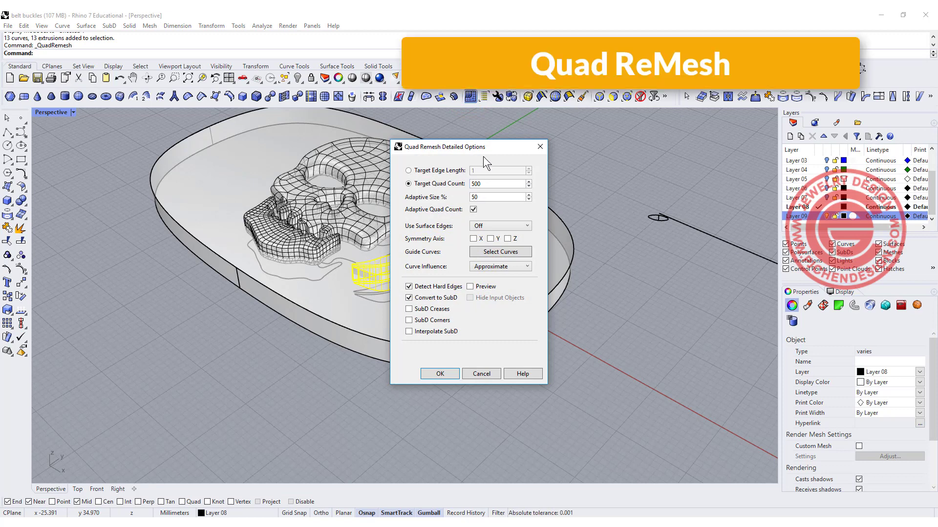
left_click_drag(480, 150, 692, 186)
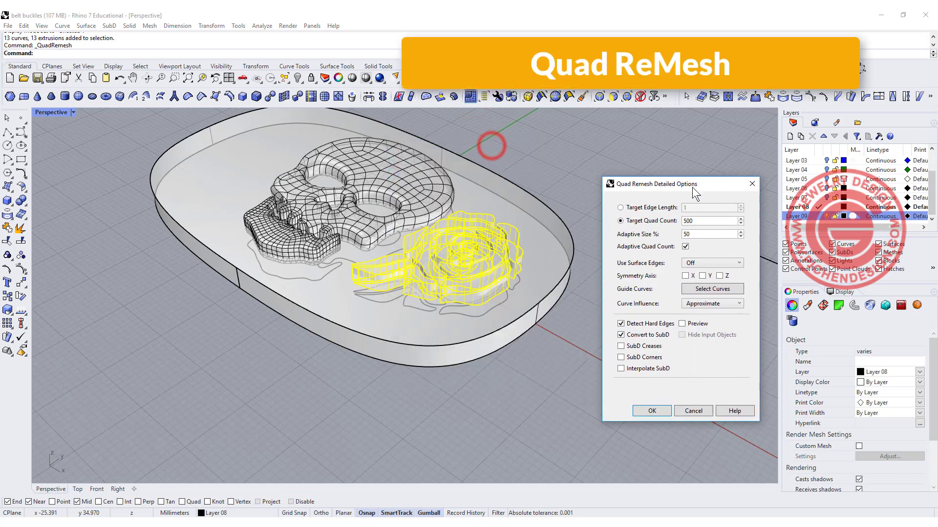
left_click(683, 324)
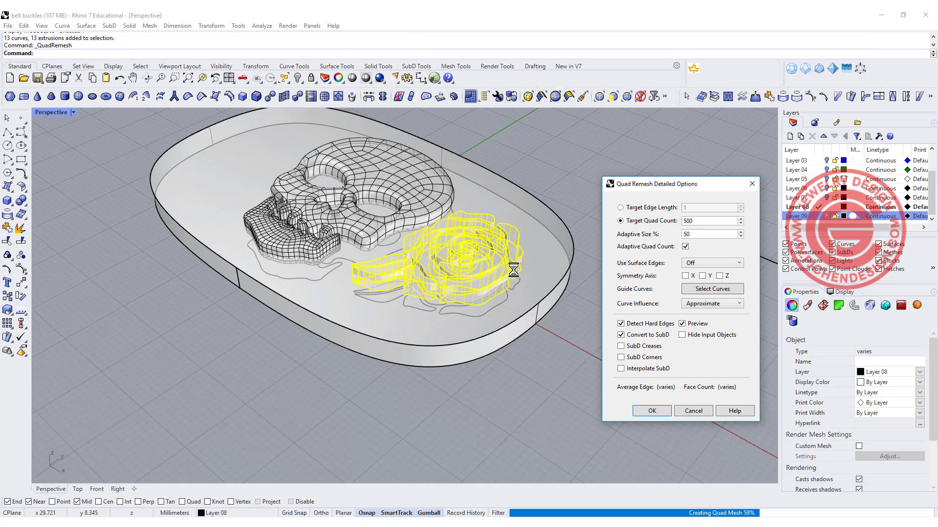
scroll(517, 268, "up", 5)
left_click(682, 335)
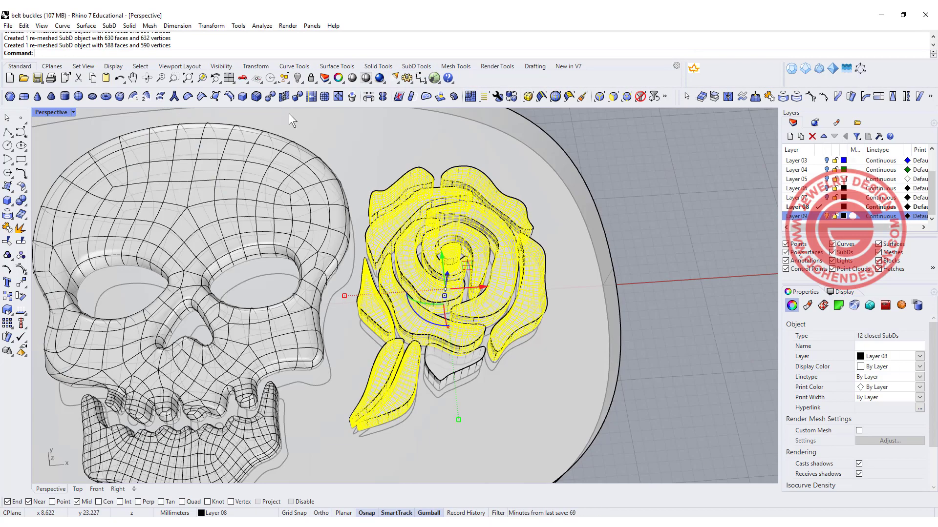
- Select all polysurfaces, exclude the buckle plate, and hide the rose's original extrusions
left_click(331, 152)
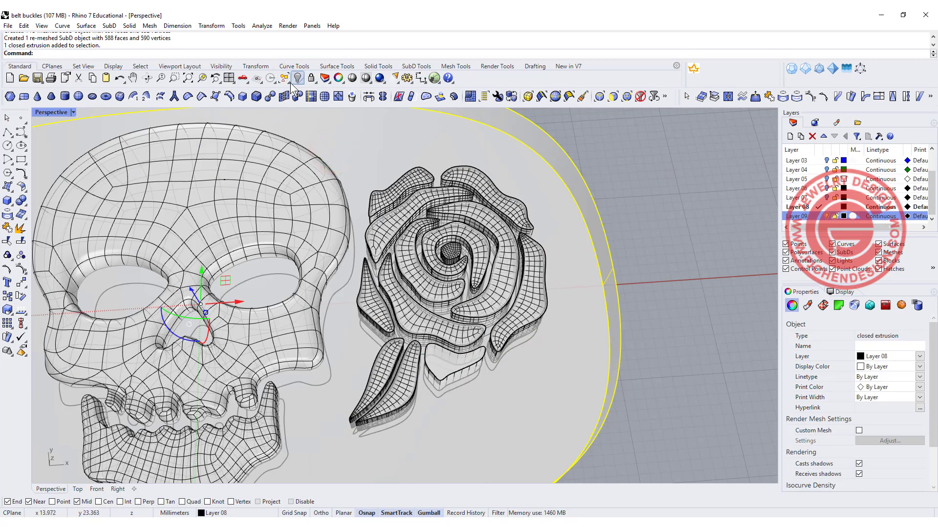
left_click(639, 172)
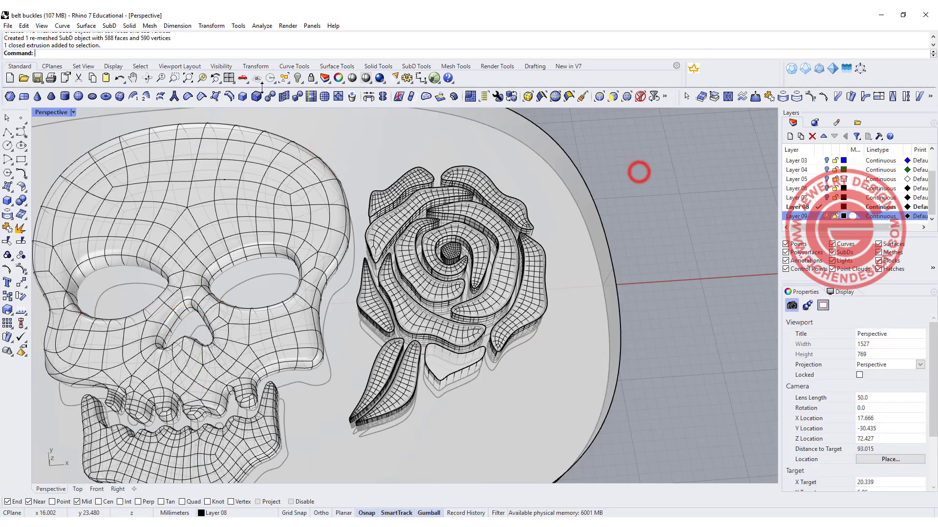
left_click(287, 82)
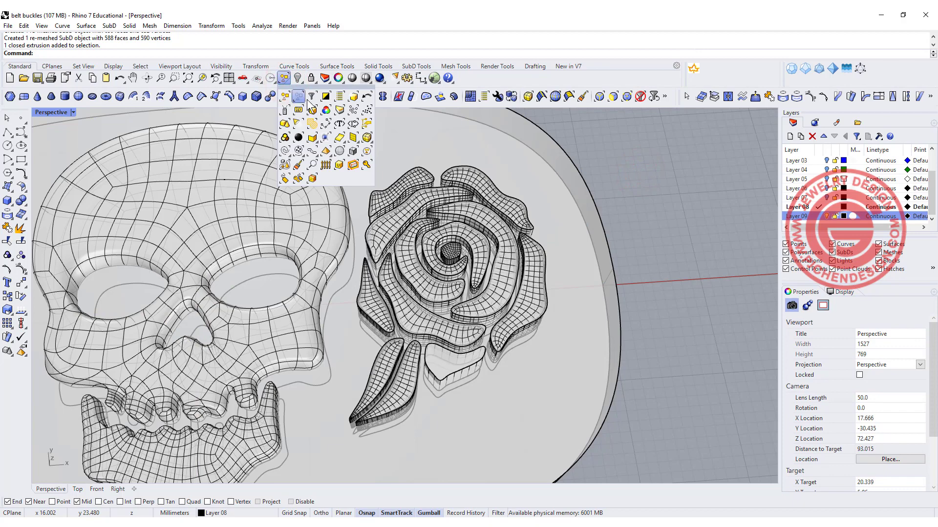
left_click(311, 139)
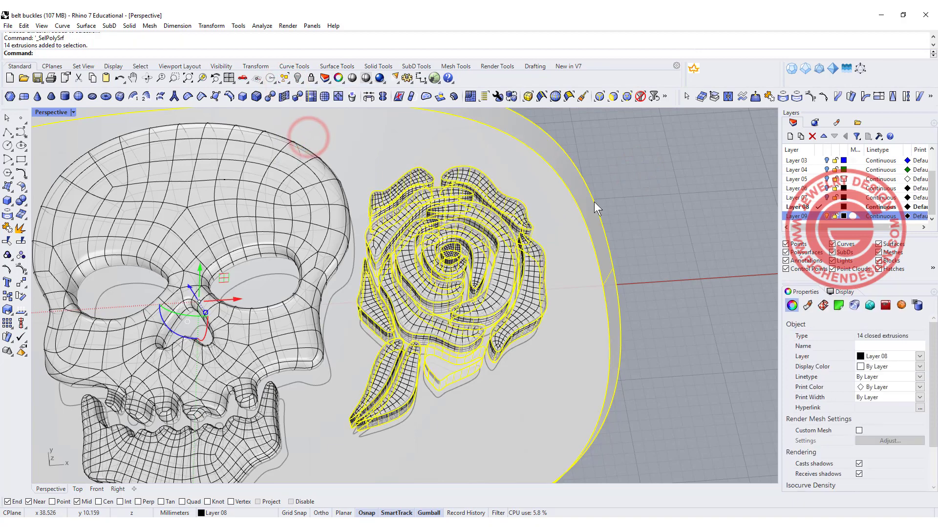
left_click_drag(541, 169, 540, 169, "ctrl")
scroll(579, 221, "down", 5)
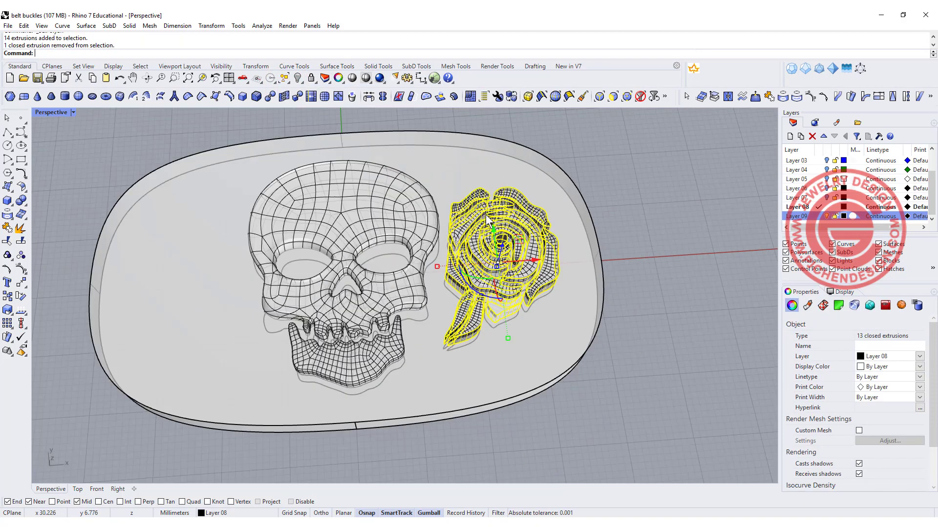
left_click(298, 78)
- Switch to the four-viewport layout, select all SubD pieces of the rose without their curves, and group them
scroll(602, 206, "down", 5)
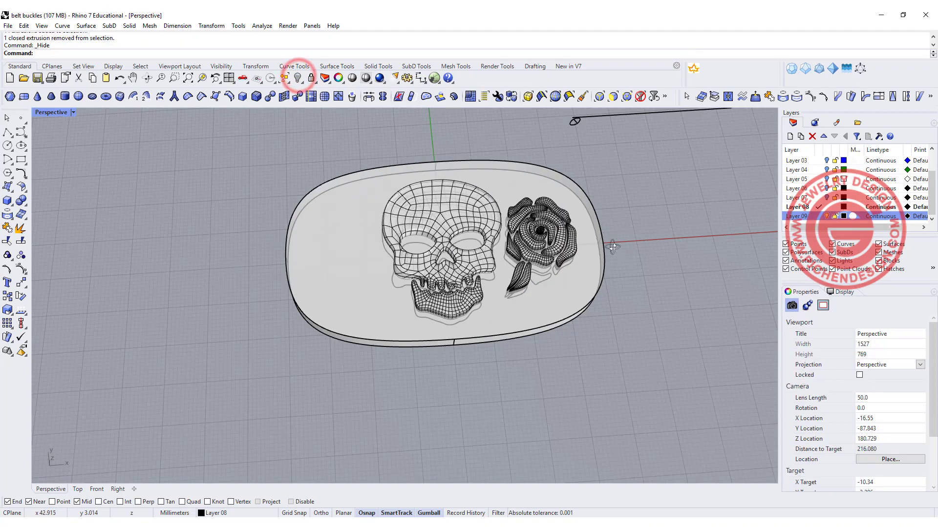
right_click_drag(602, 235, 576, 246)
scroll(562, 225, "up", 4)
double_click(52, 113)
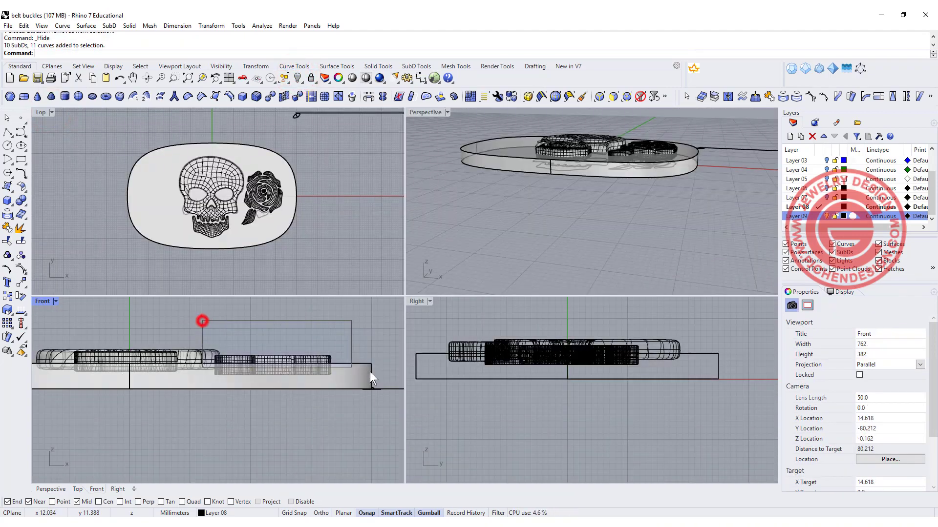
left_click_drag(370, 371, 373, 377)
scroll(324, 327, "down", 2)
right_click_drag(323, 327, 367, 357)
left_click(8, 257)
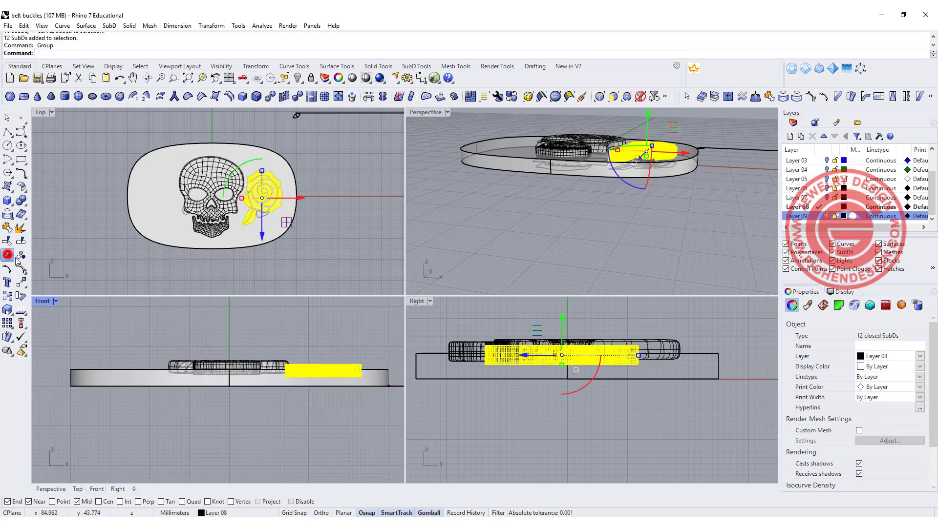
- Mirror a copy of the grouped rose across the plate's vertical centre line to the other side of the skull
left_click(21, 282)
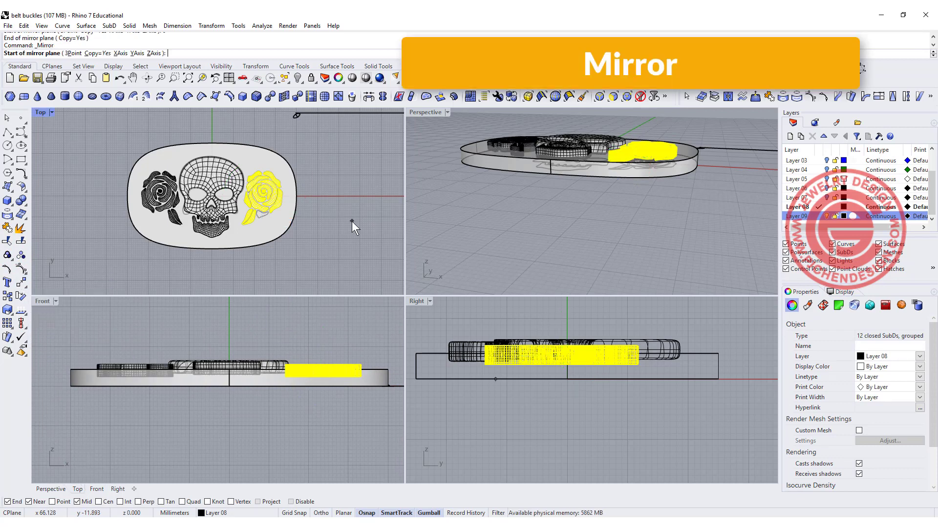
key("Escape")
left_click(367, 213)
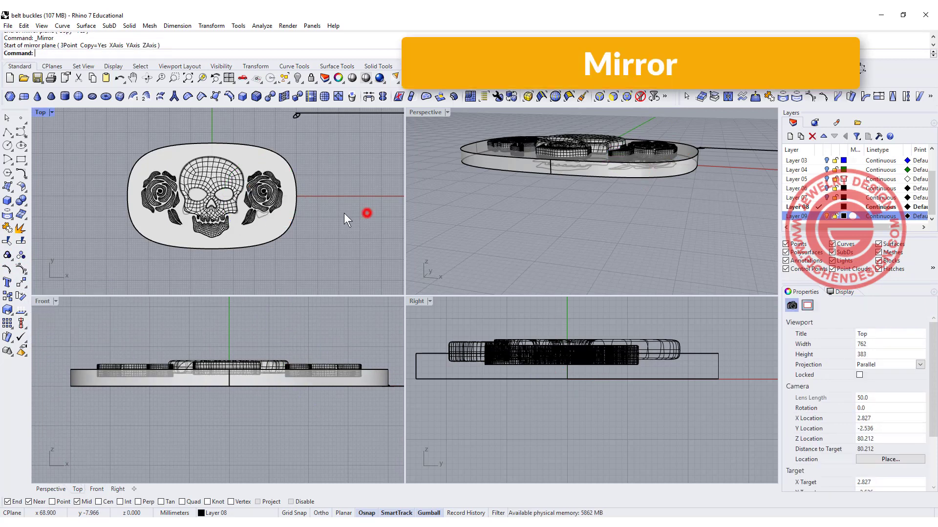
scroll(343, 213, "down", 4)
right_click_drag(312, 211, 295, 243)
scroll(294, 243, "up", 6)
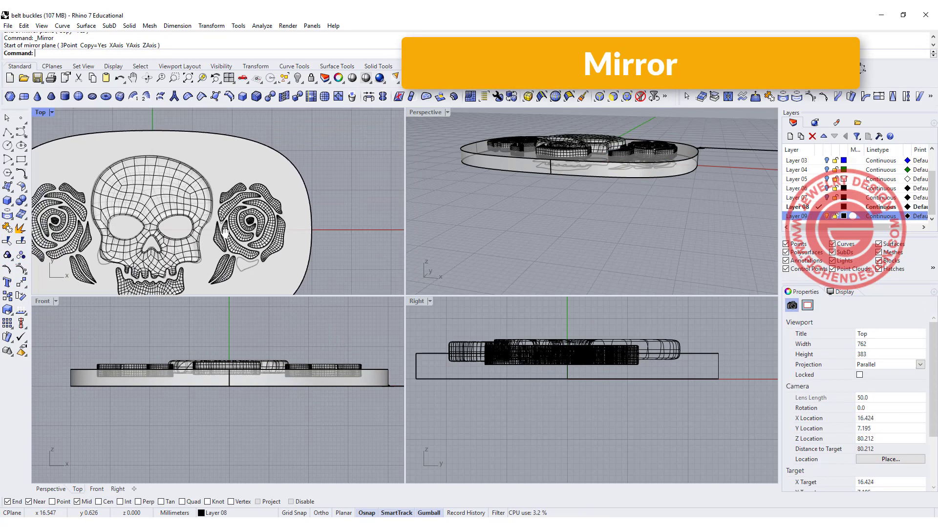
scroll(255, 239, "down", 3)
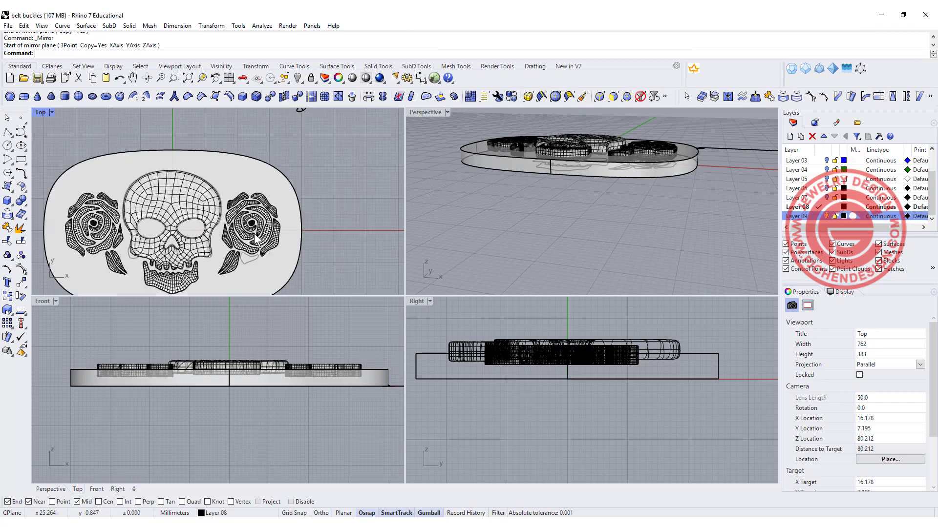
- Delete the leftover curves lying beside the buckle plate in the Top view
scroll(195, 182, "down", 4)
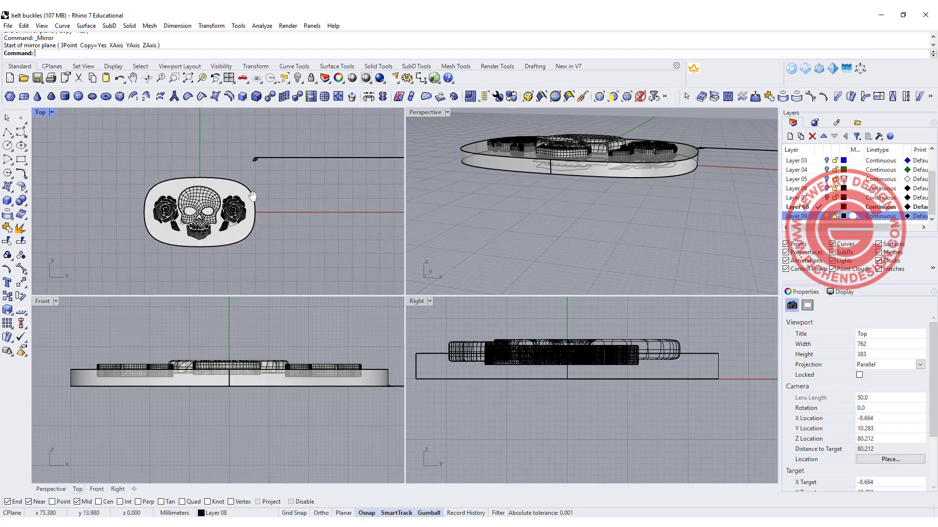
key("Delete")
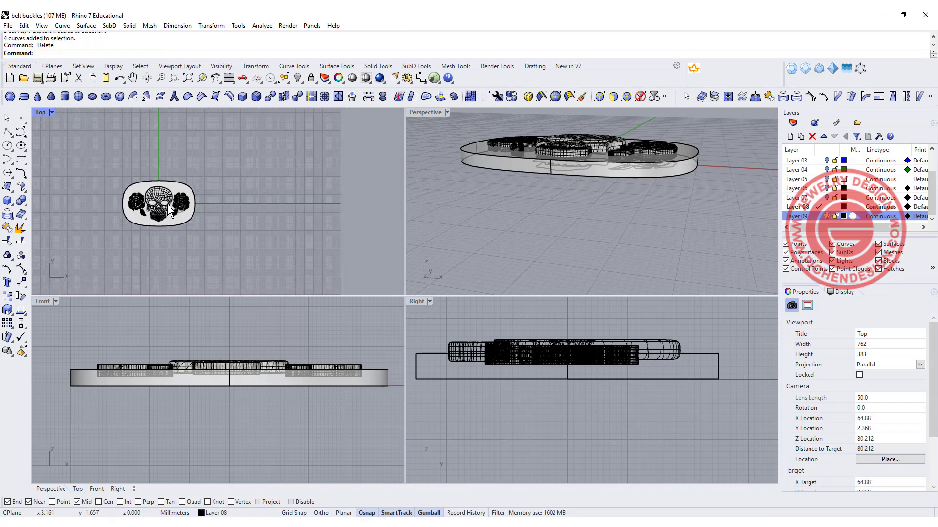
scroll(216, 165, "up", 4)
right_click_drag(250, 129, 273, 172)
scroll(293, 174, "up", 3)
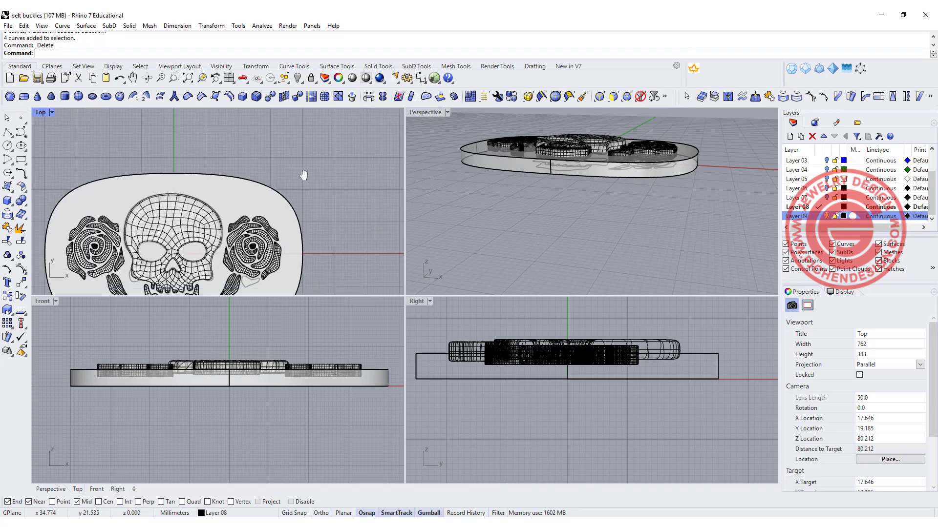
- Measure the length of the buckle plate's upper outline curve and copy the resulting value
key("Return")
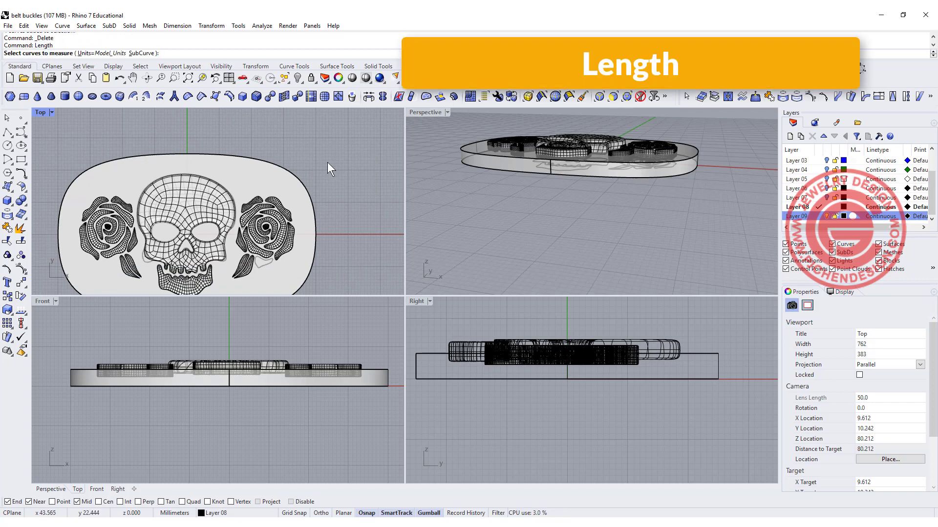
left_click(472, 143)
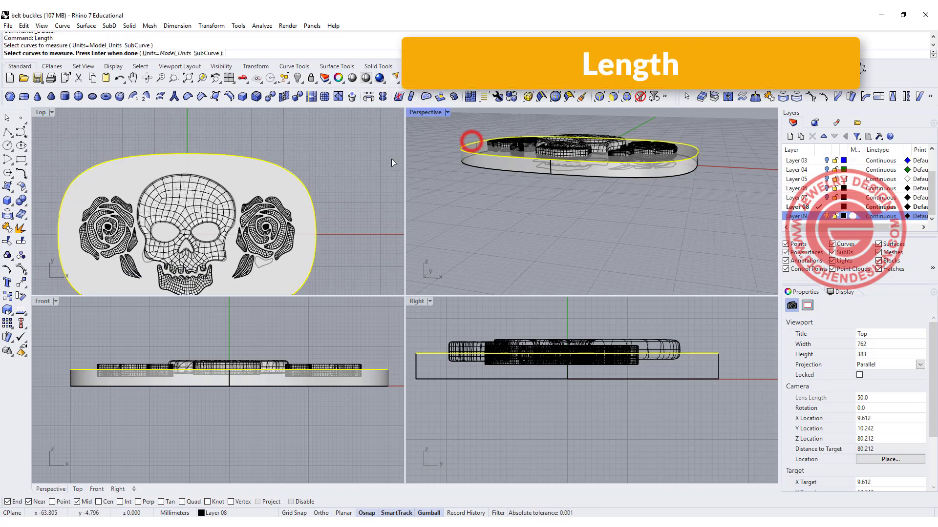
scroll(297, 146, "down", 3)
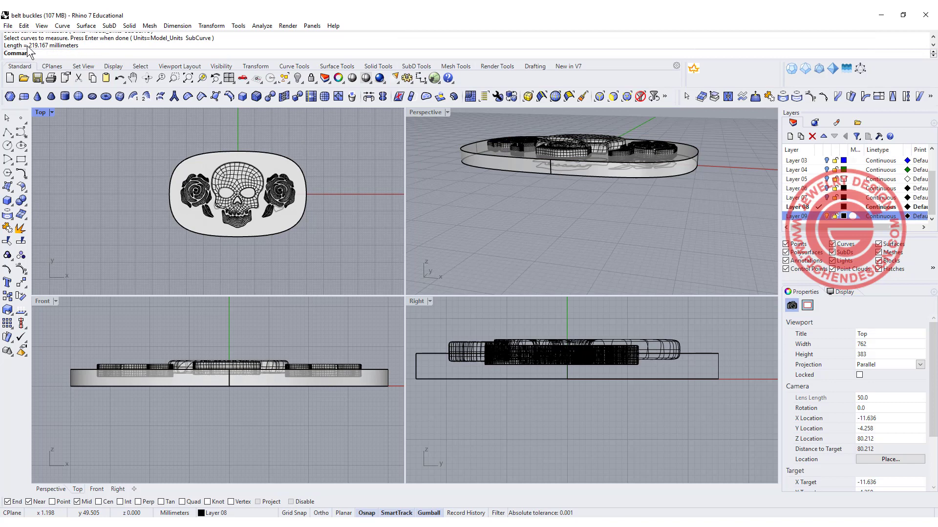
left_click_drag(28, 45, 49, 46)
key("ctrl+c")
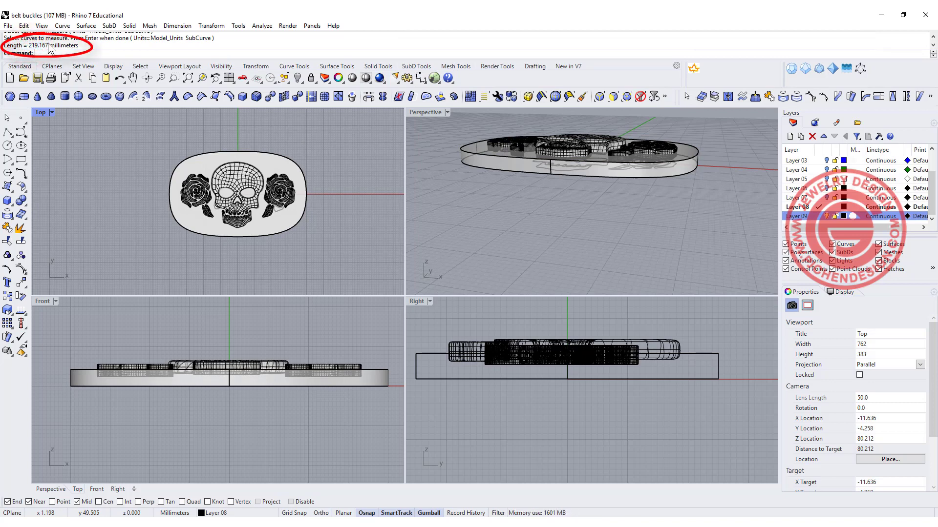
- Draw a horizontal straight polyline 219.167 mm long above and beside the plate, with Ortho on
left_click(8, 132)
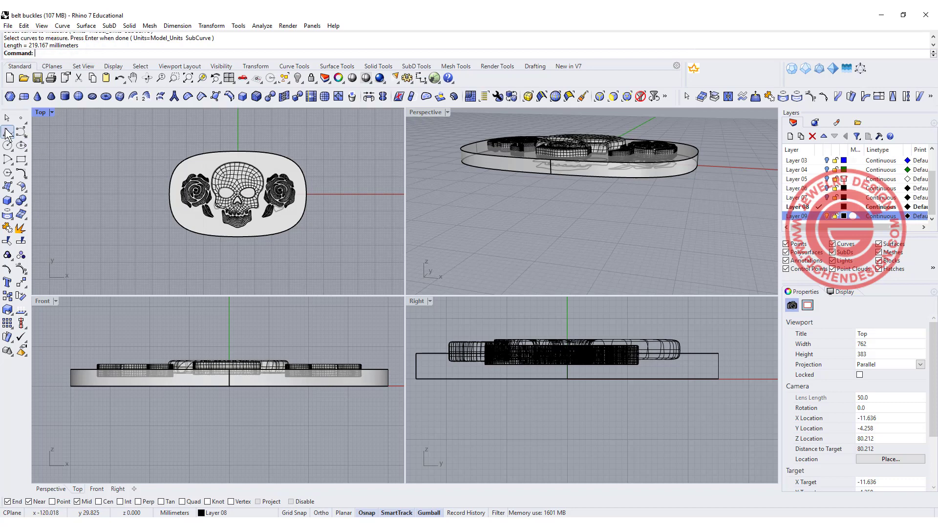
scroll(215, 244, "down", 3)
right_click_drag(260, 168, 185, 160)
left_click(185, 160)
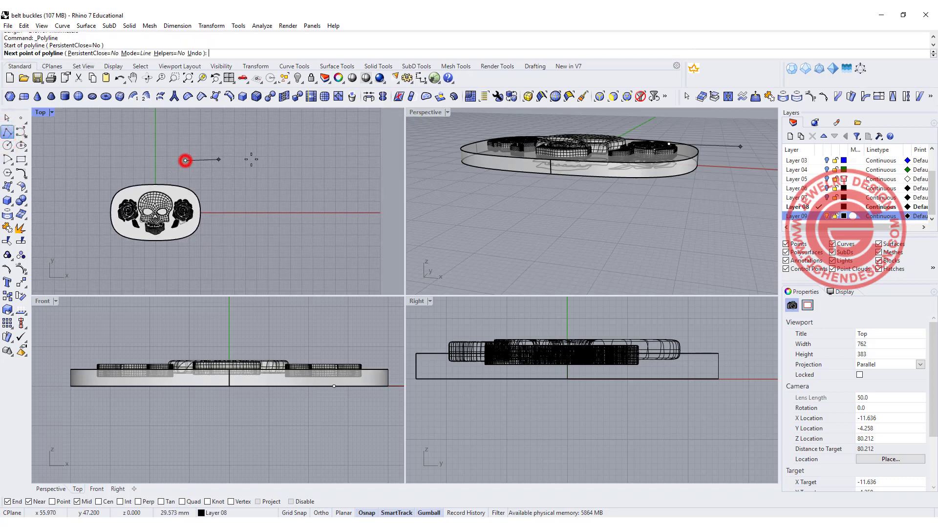
key("F8")
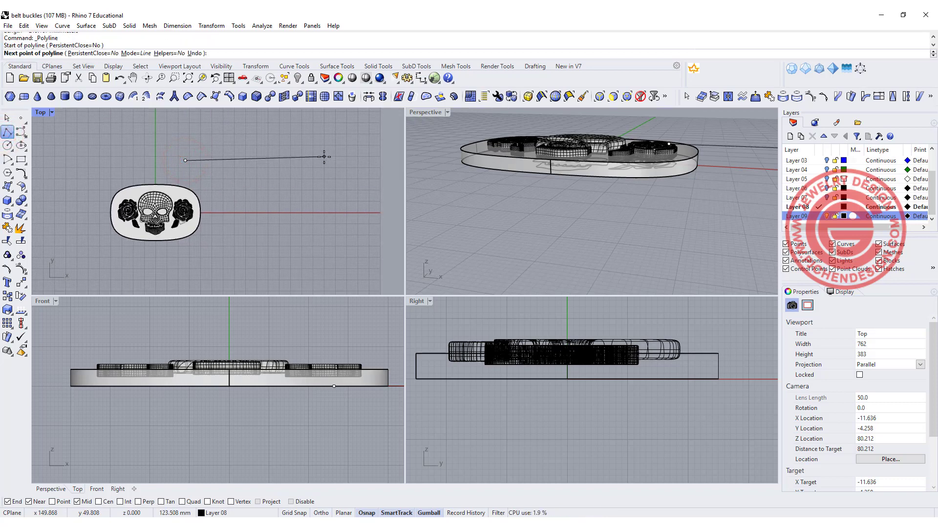
key("ctrl+v")
key("Return")
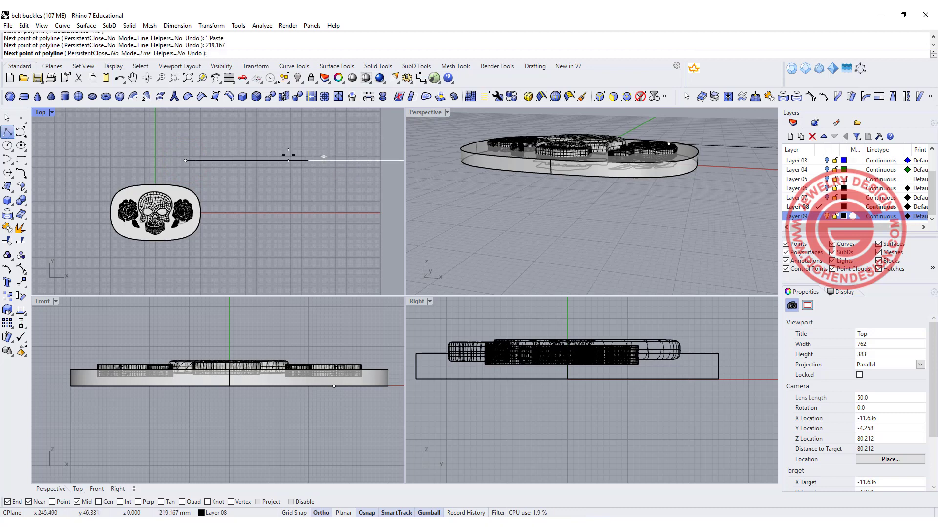
left_click(251, 174)
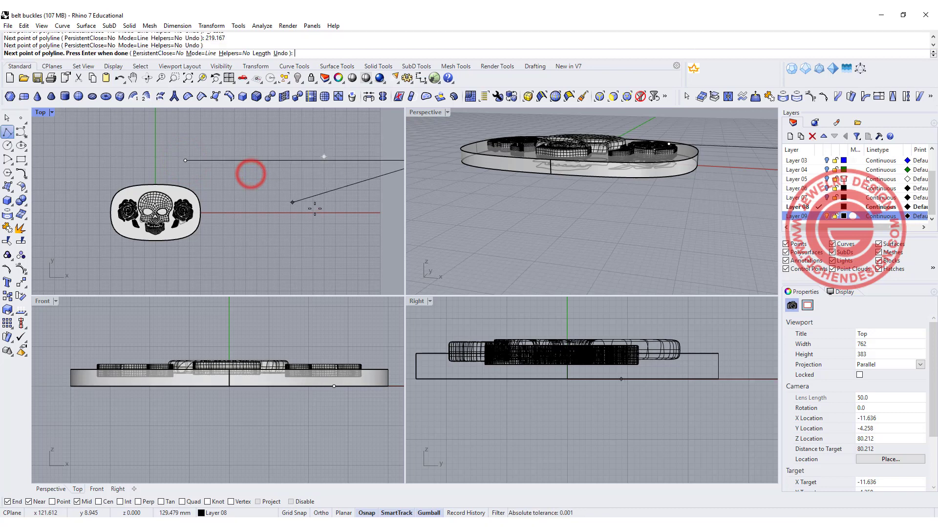
key("Return")
scroll(316, 206, "down", 6)
right_click_drag(297, 202, 223, 206)
scroll(225, 179, "up", 5)
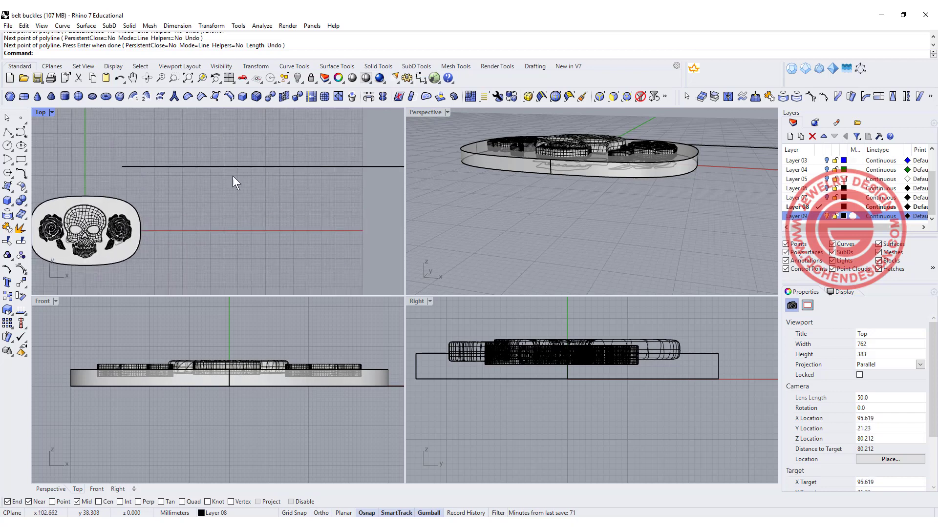
- Maximize the Top viewport and draw an upright arc by start, end and point on arc, bulging left, just above the line's left end
scroll(608, 233, "up", 5)
left_click(609, 232)
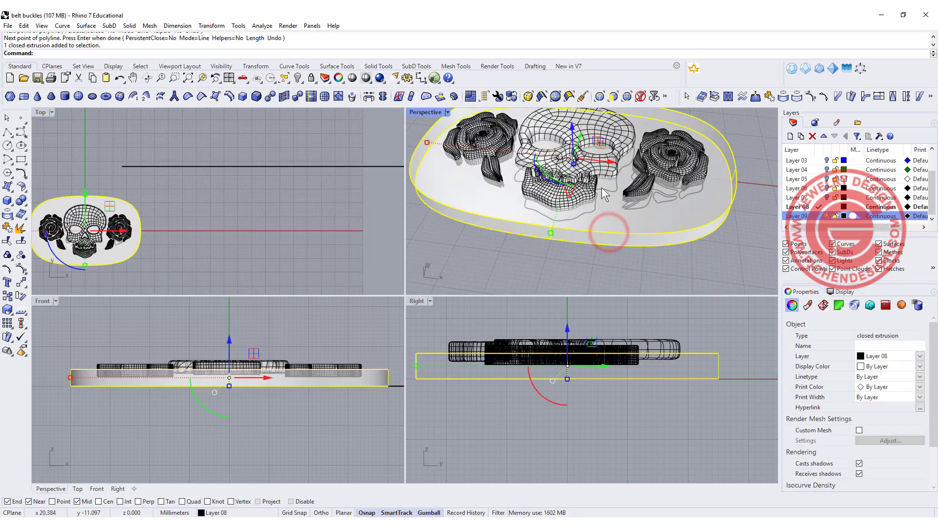
double_click(43, 113)
scroll(217, 225, "up", 5)
right_click_drag(204, 227, 294, 217)
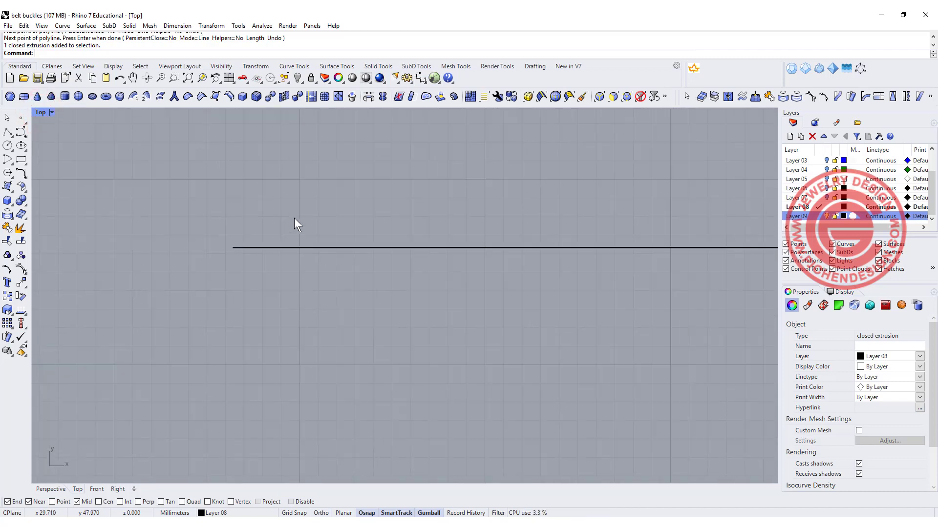
scroll(294, 218, "up", 2)
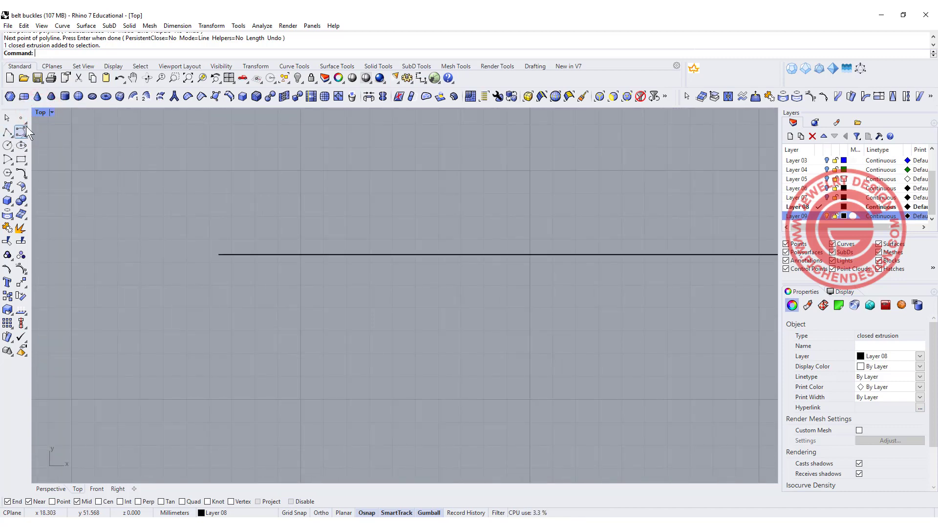
left_click(7, 159)
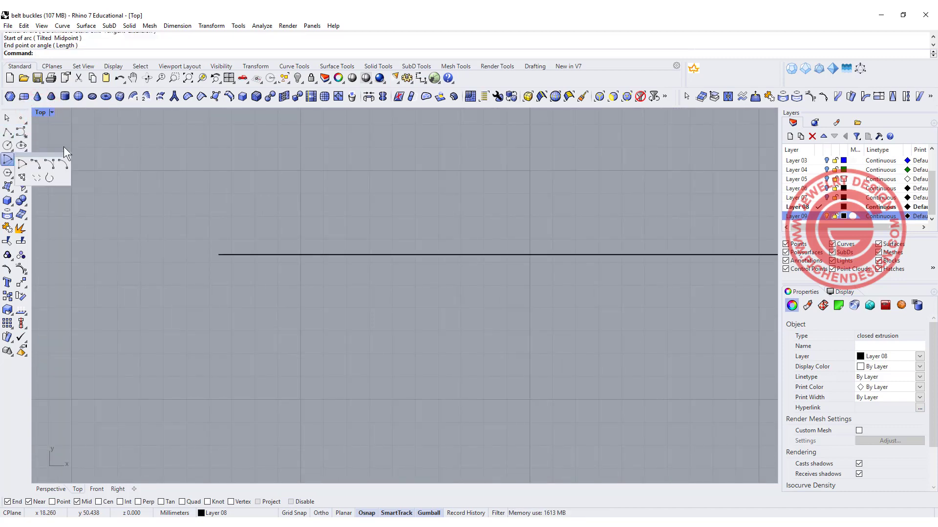
left_click(36, 166)
left_click(259, 223)
left_click(259, 152)
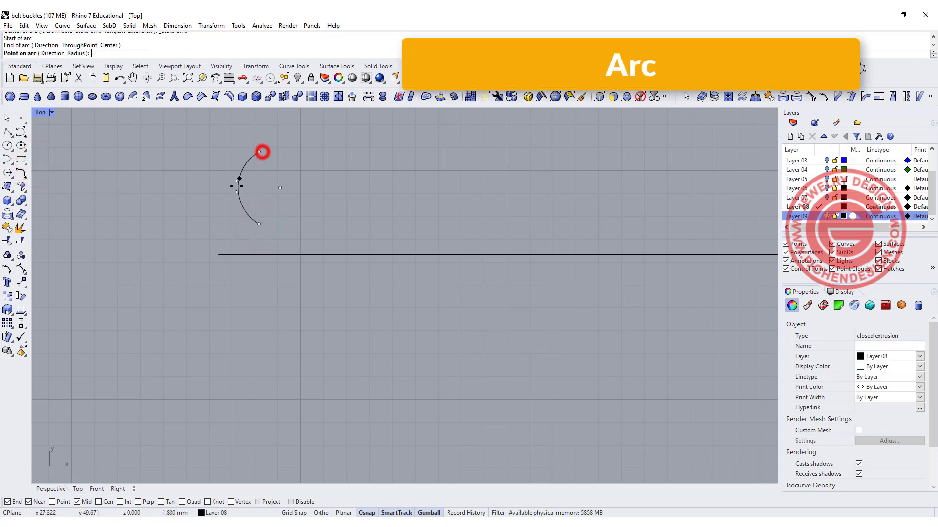
left_click(236, 193)
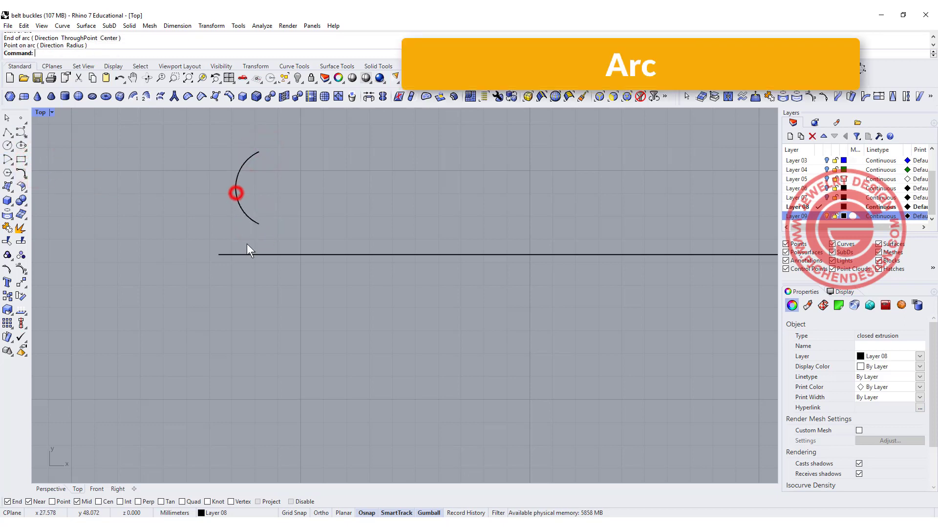
- Mirror a copy of the arc across the line through its two endpoints to form a pointed oval
left_click(239, 209)
left_click(21, 283)
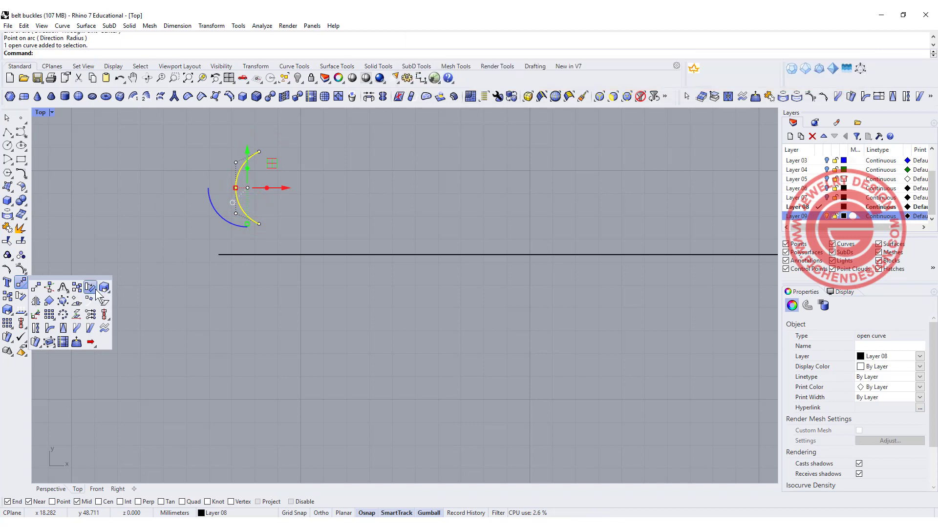
left_click(35, 300)
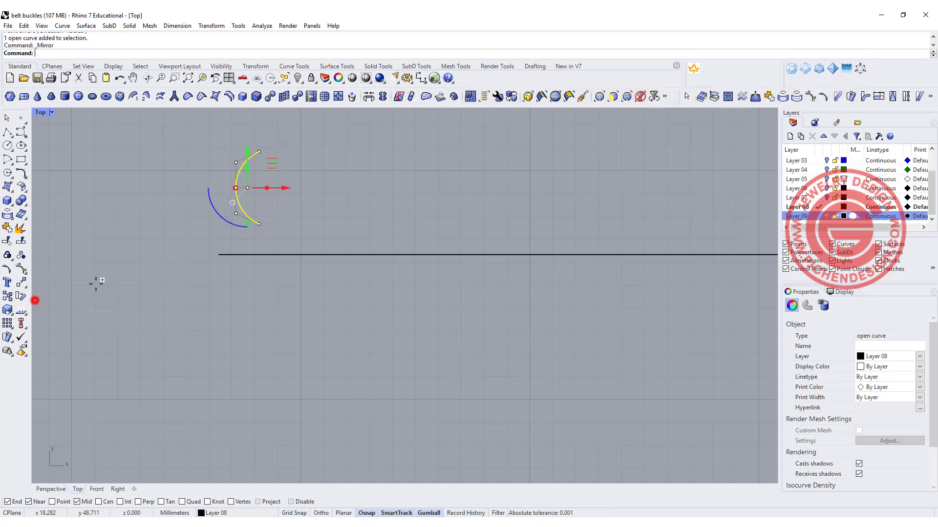
left_click(259, 225)
left_click(260, 153)
scroll(272, 158, "up", 5)
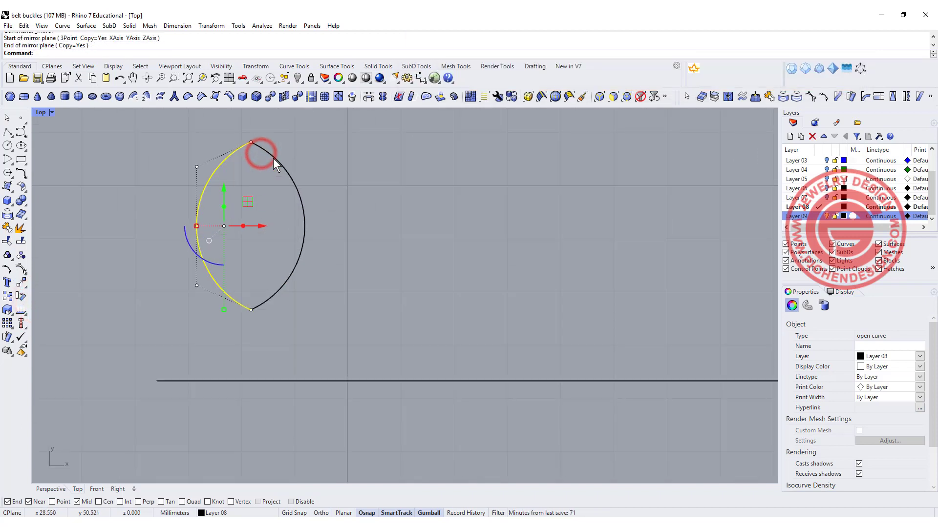
- Join the two mirrored arcs into one closed curve
left_click(332, 170)
left_click_drag(381, 255, 166, 201)
left_click(6, 230)
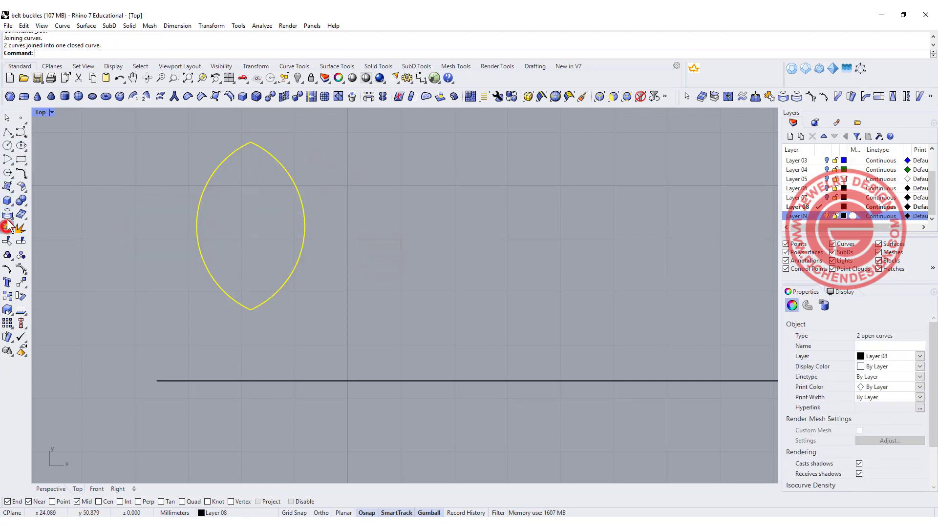
- Fillet the upper and lower tips of the pointed oval with a radius of 0.25
left_click(11, 161)
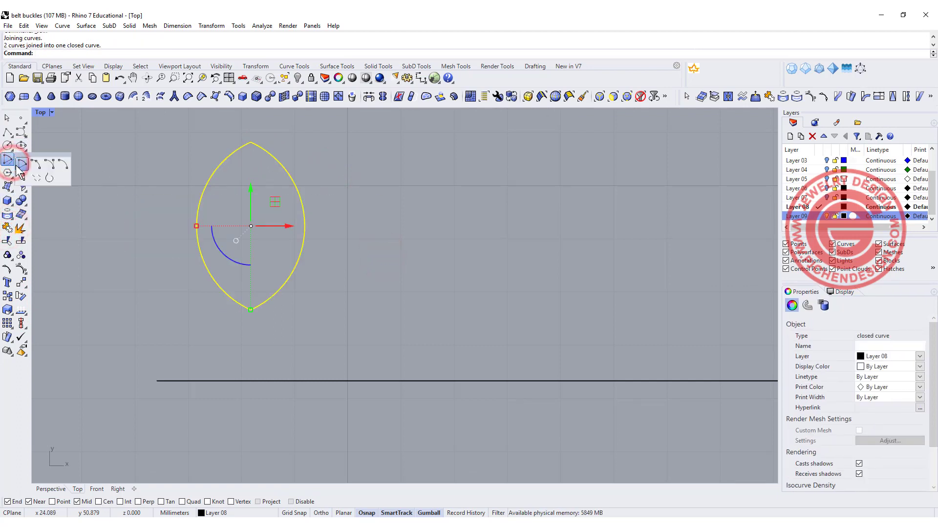
left_click(10, 161)
left_click(22, 173)
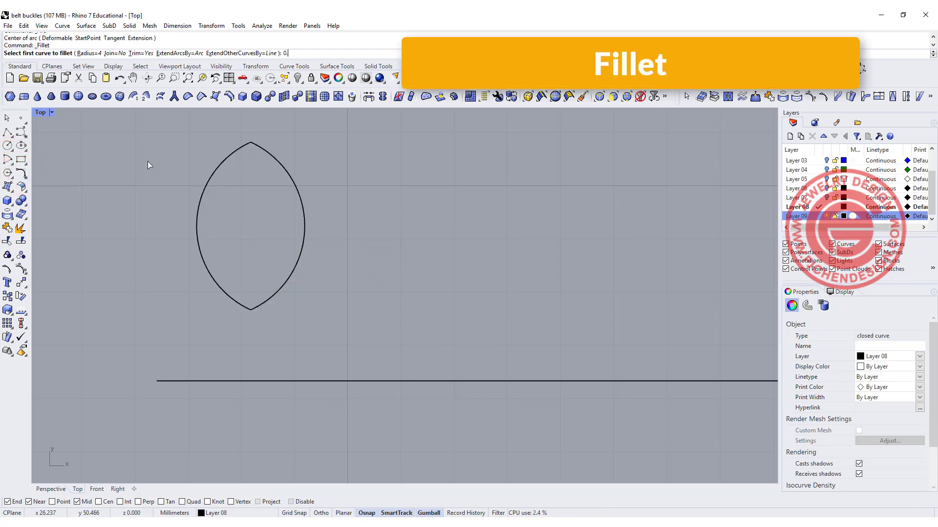
type("0.25")
key("Return")
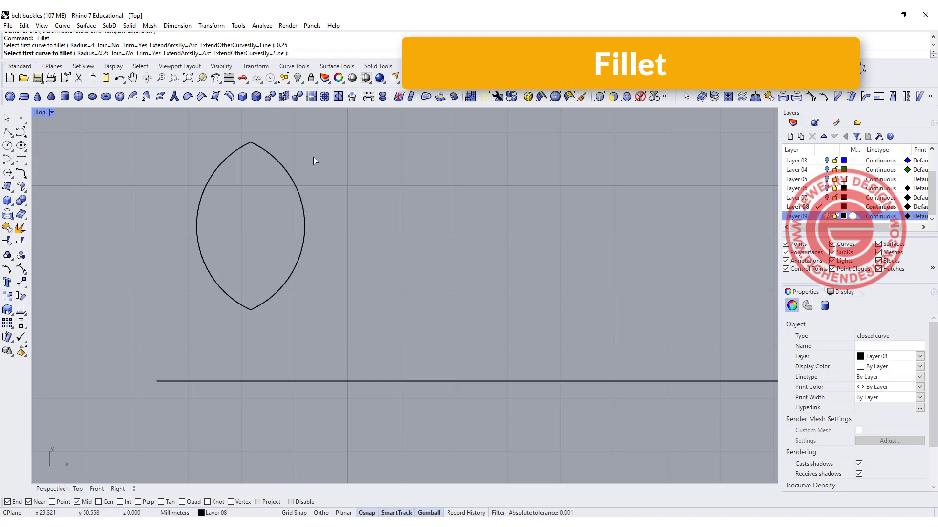
left_click(247, 143)
left_click(248, 143)
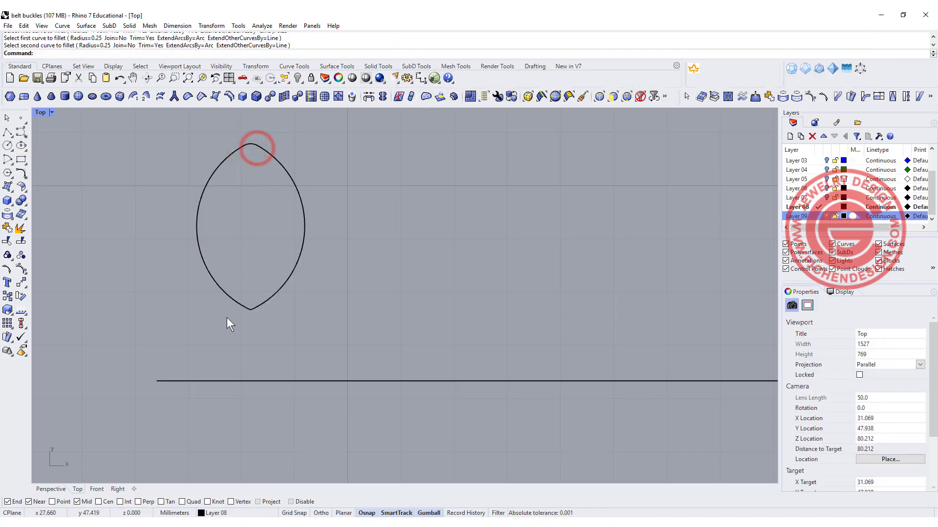
key("Return")
left_click(246, 305)
left_click(260, 307)
scroll(278, 307, "down", 4)
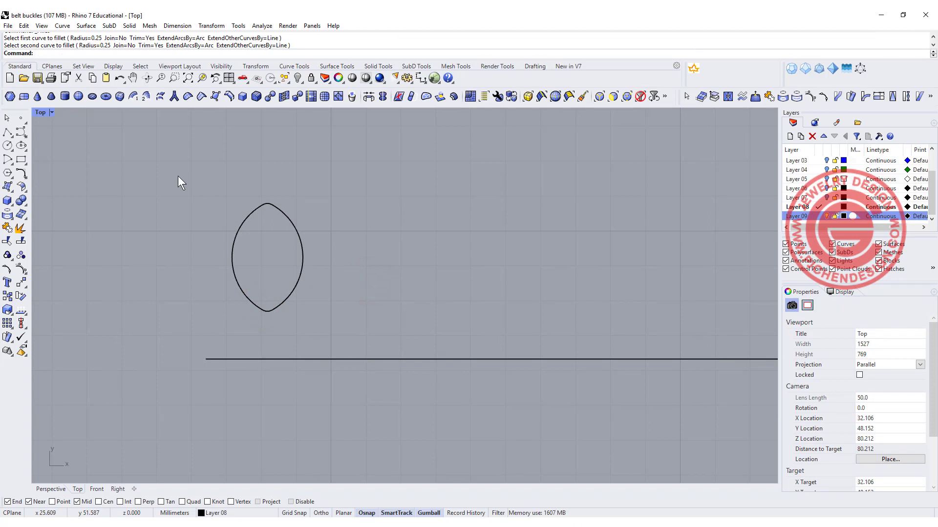
- Split the closed oval curve at the midpoints of its upper and lower rounded tips using the Point option
left_click_drag(160, 168, 359, 356)
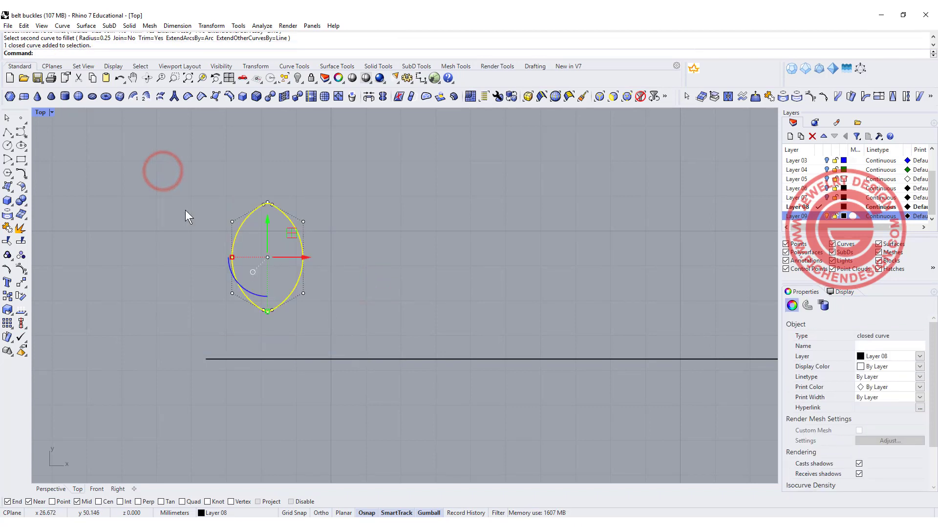
left_click(7, 228)
left_click(21, 241)
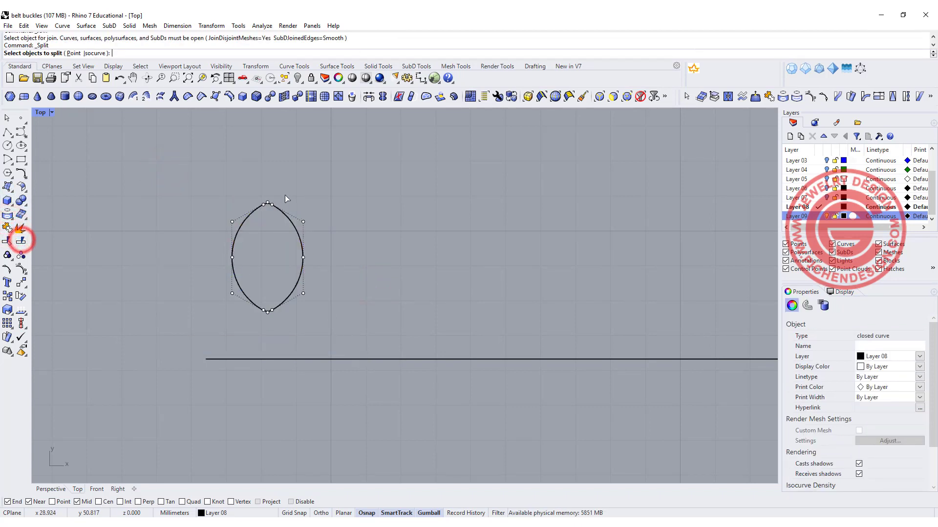
left_click(71, 52)
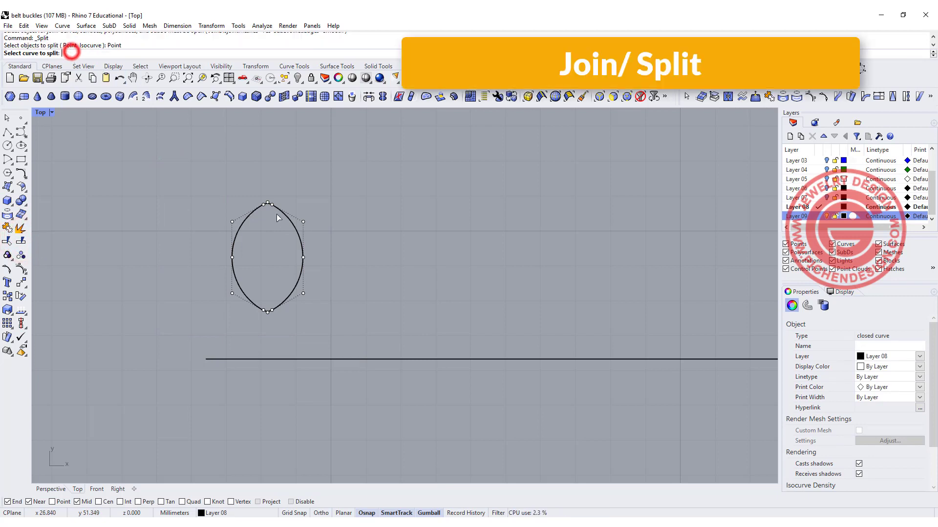
scroll(277, 217, "up", 14)
left_click(251, 173)
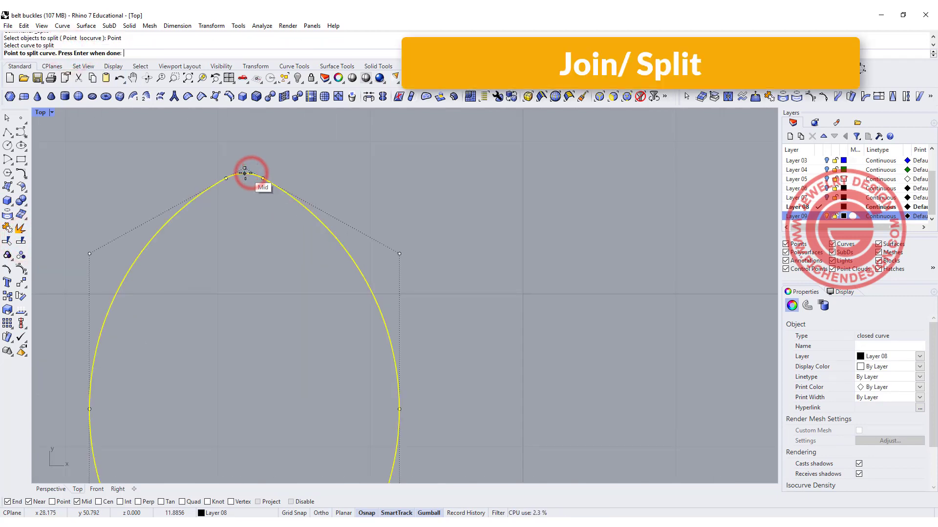
left_click(251, 173)
scroll(264, 351, "down", 8)
scroll(259, 318, "up", 5)
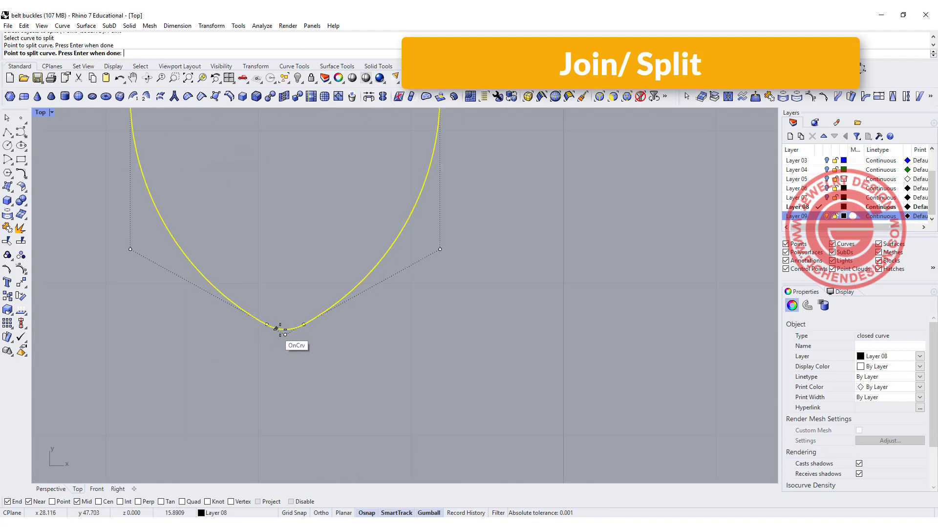
left_click(286, 330)
key("Return")
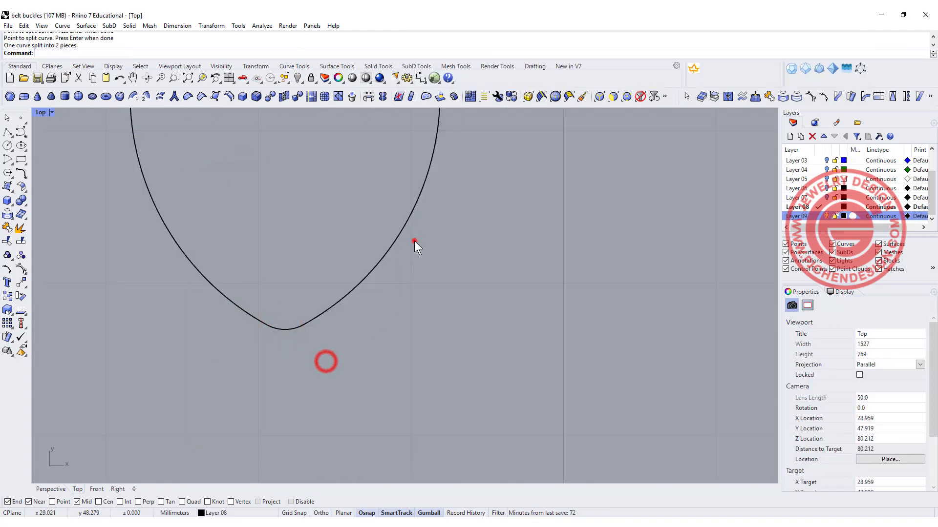
- Draw an arc between the midpoints of the two oval halves, using the start, end and direction method with a vertical start direction
left_click(415, 241)
scroll(262, 224, "down", 5)
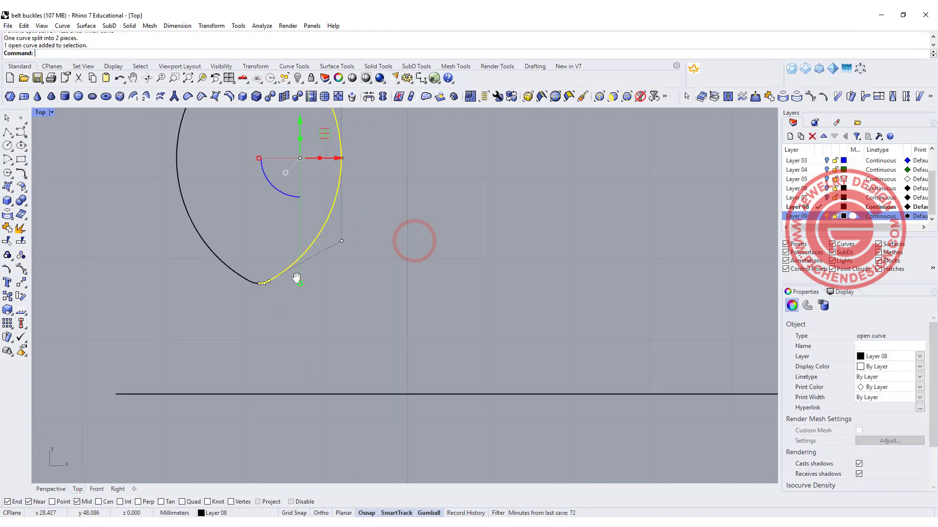
double_click(41, 111)
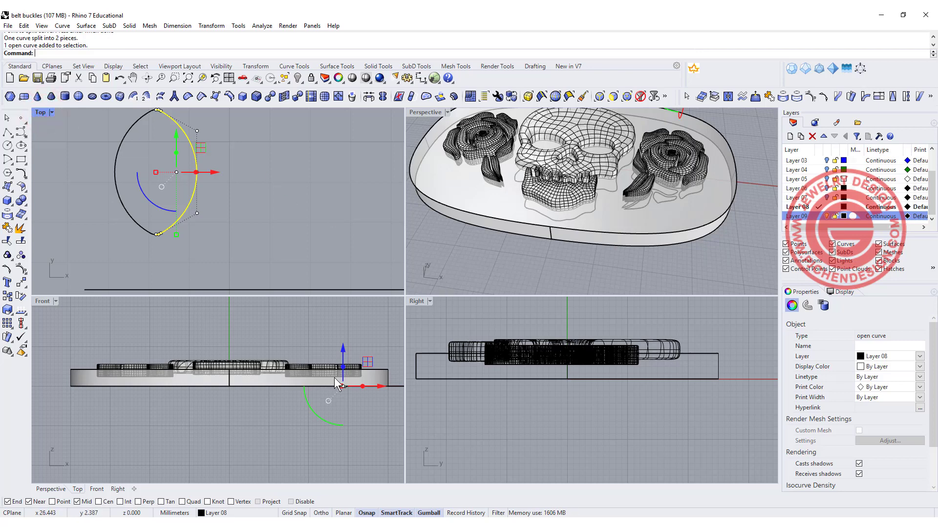
scroll(336, 382, "down", 4)
right_click_drag(336, 382, 247, 364)
scroll(635, 400, "down", 8)
right_click_drag(635, 399, 471, 388)
scroll(562, 371, "up", 20)
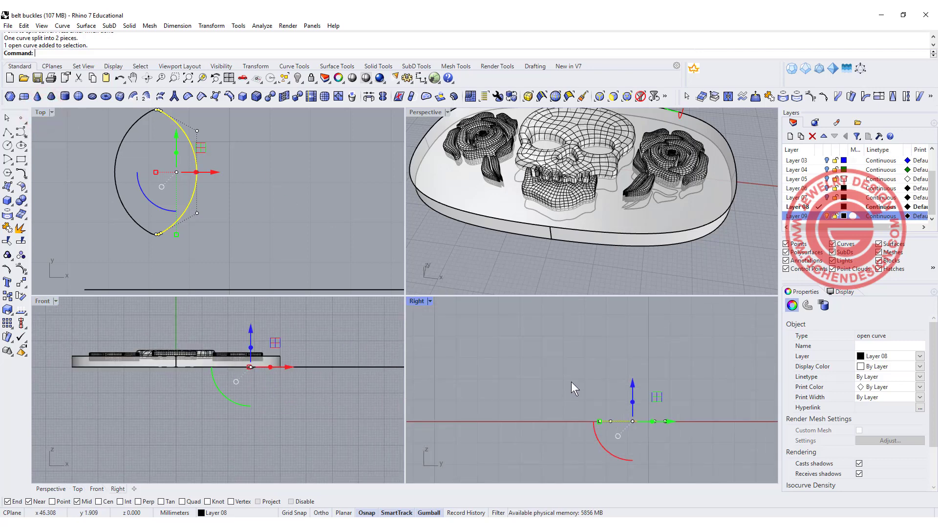
scroll(564, 379, "up", 4)
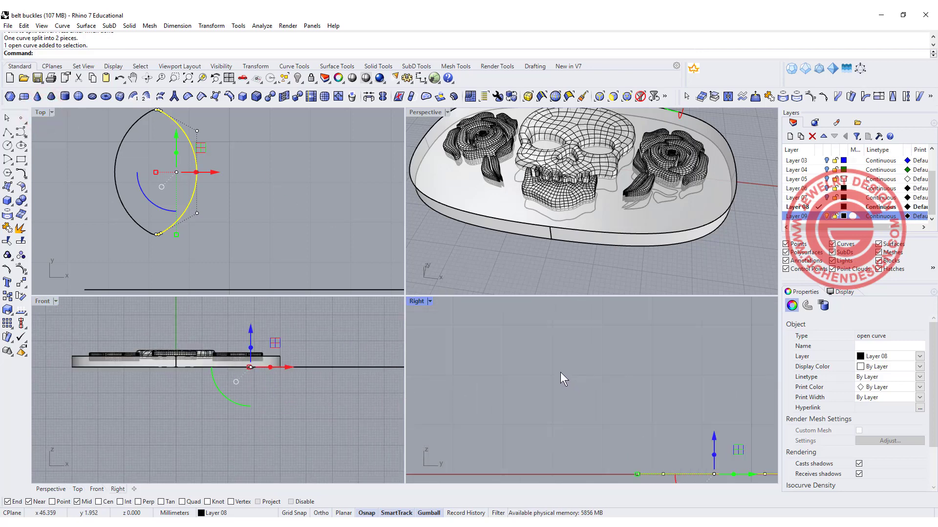
left_click(7, 159)
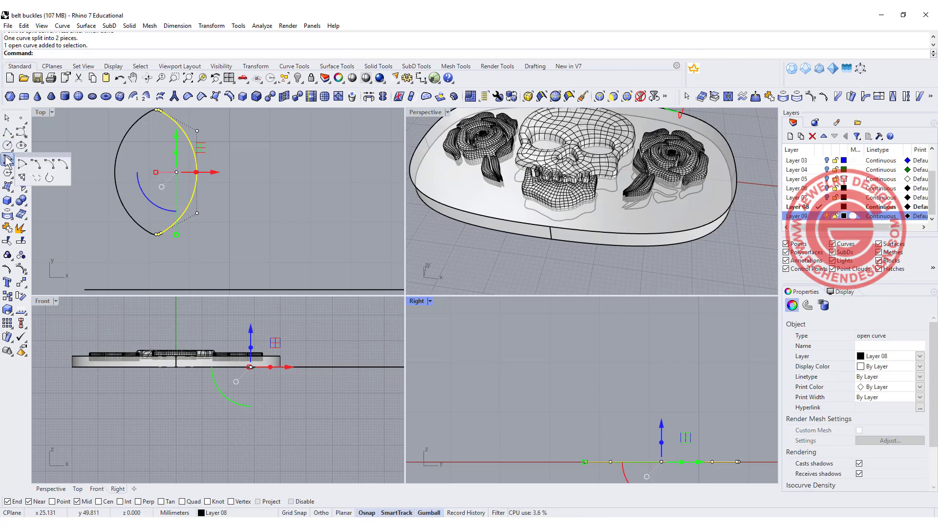
left_click(51, 165)
left_click(114, 171)
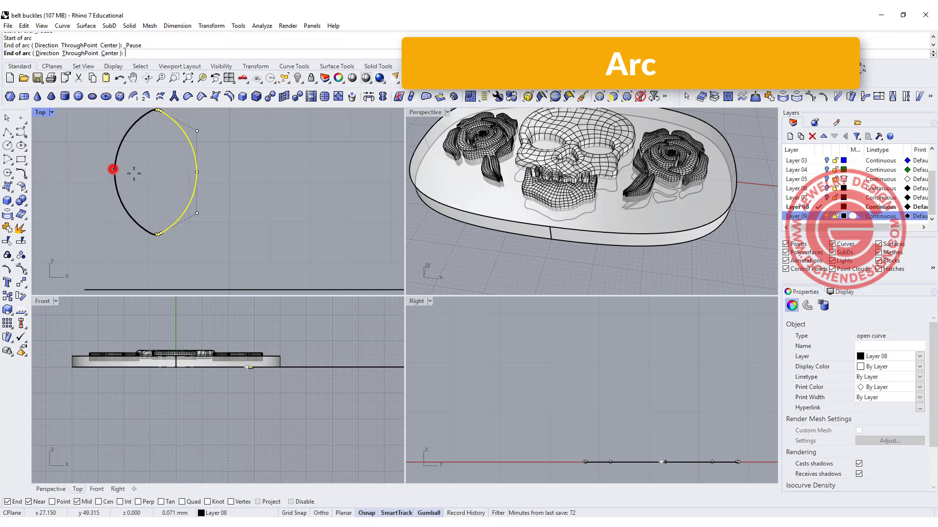
left_click(193, 173)
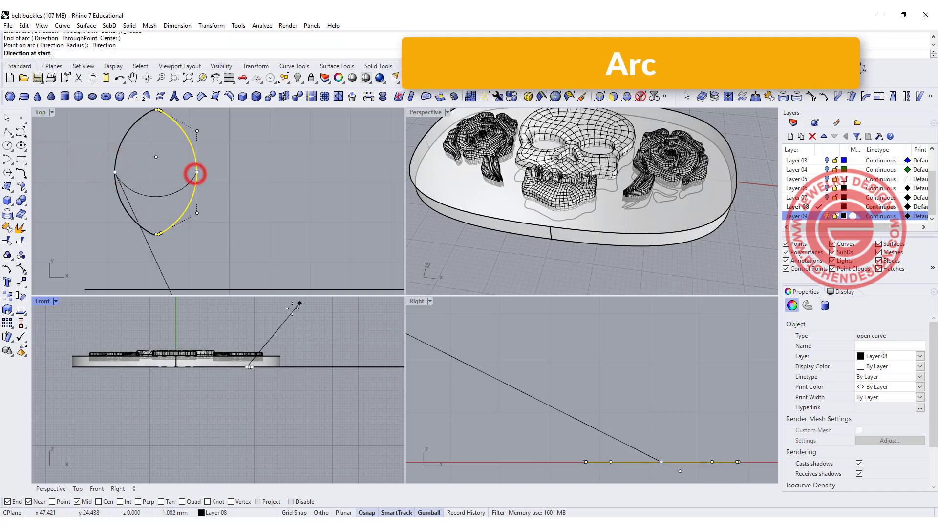
left_click(242, 327)
scroll(487, 230, "down", 2)
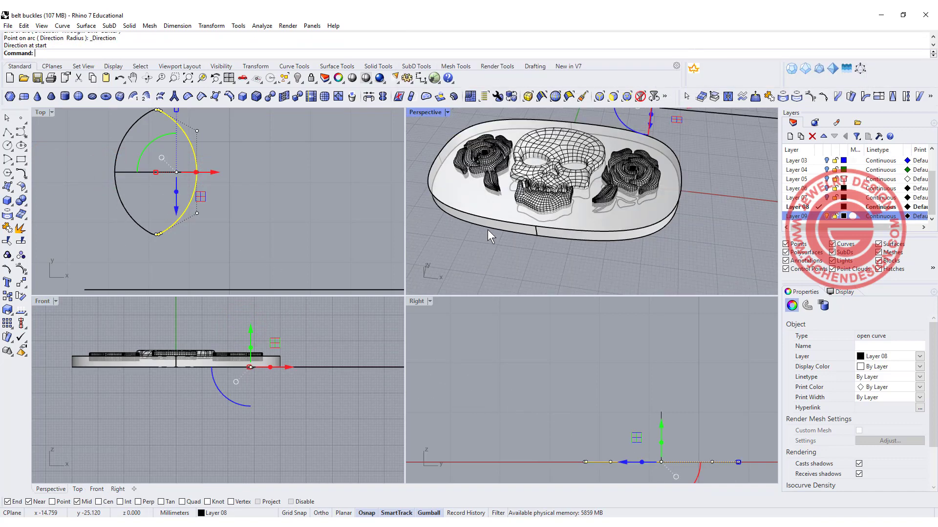
right_click(490, 251)
right_click_drag(592, 262, 469, 244)
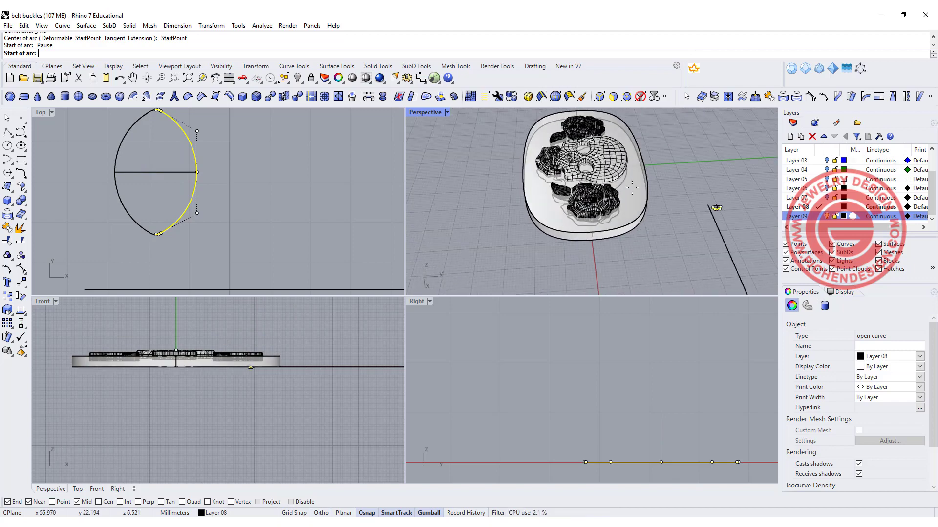
scroll(740, 235, "up", 2)
scroll(739, 234, "up", 1)
key("Escape")
key("Escape")
- Lower the two upper control points of the vertical arc to flatten the dome profile
scroll(727, 212, "up", 6)
right_click_drag(727, 212, 640, 188)
double_click(423, 113)
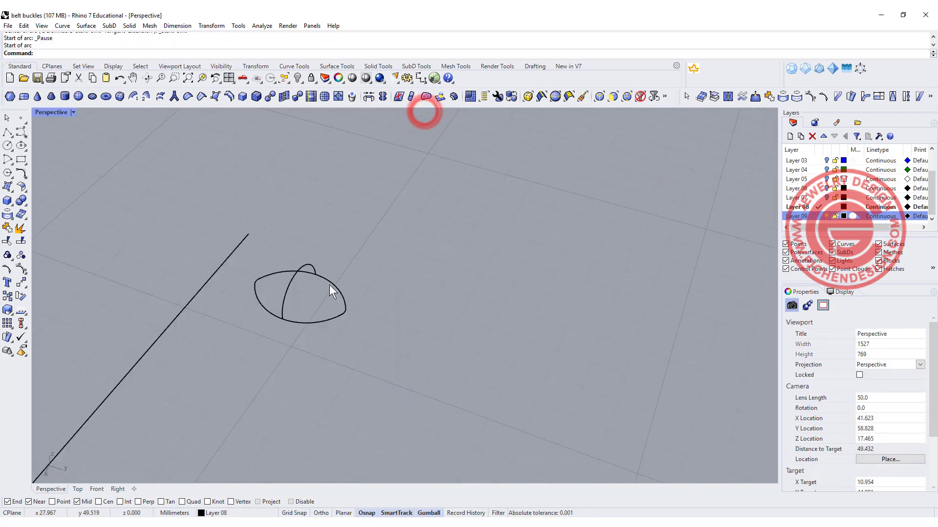
scroll(347, 256, "up", 4)
mouse_move(441, 274)
right_mouse_down()
mouse_move(429, 272)
mouse_move(441, 270)
right_mouse_up()
left_click(418, 175)
scroll(410, 199, "down", 5)
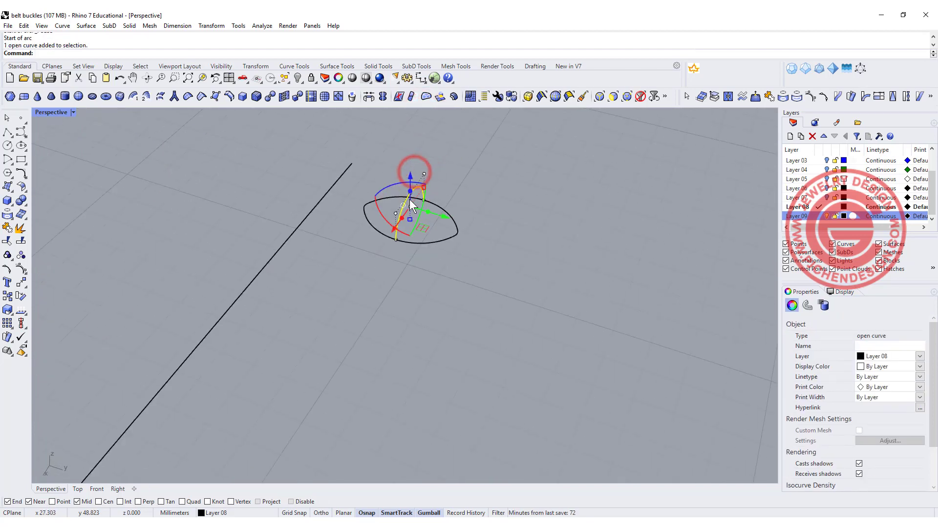
right_click_drag(409, 199, 402, 218)
left_click_drag(356, 190, 479, 263)
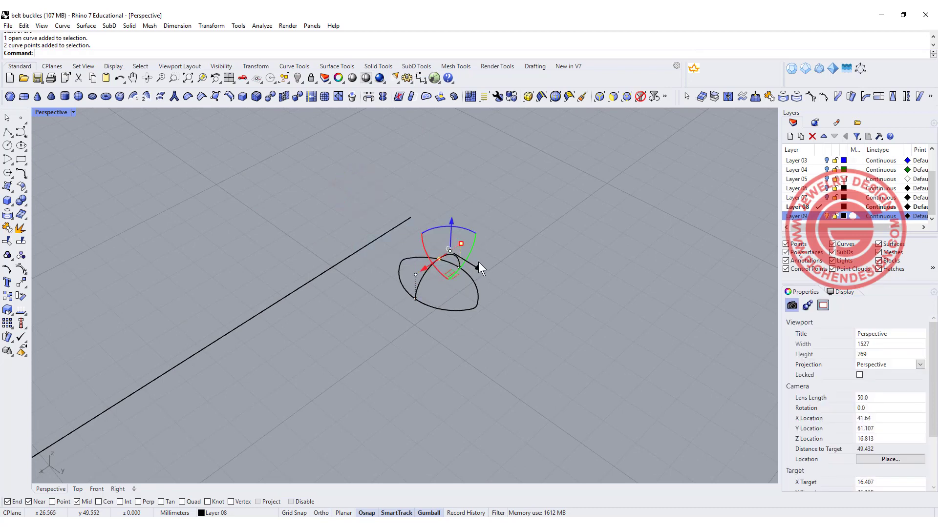
left_click(412, 273)
scroll(415, 273, "up", 3)
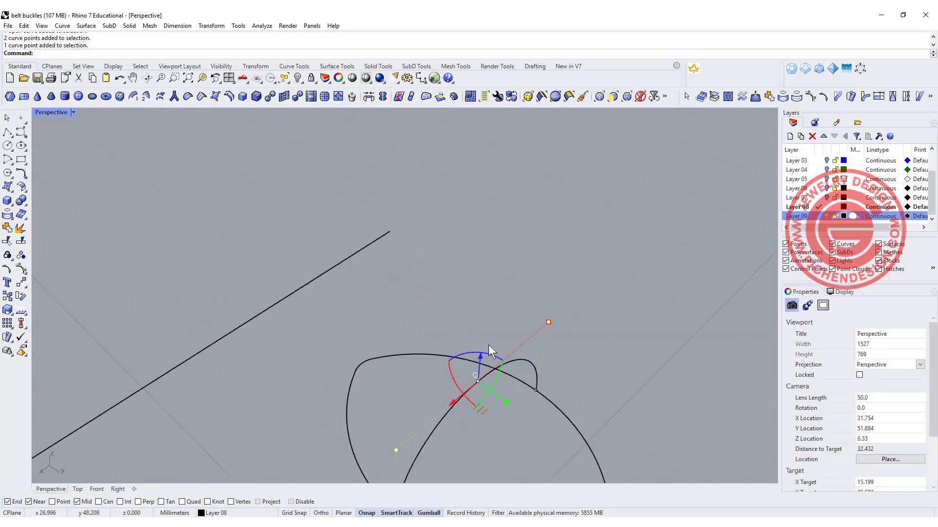
right_click_drag(488, 345, 464, 296, "shift")
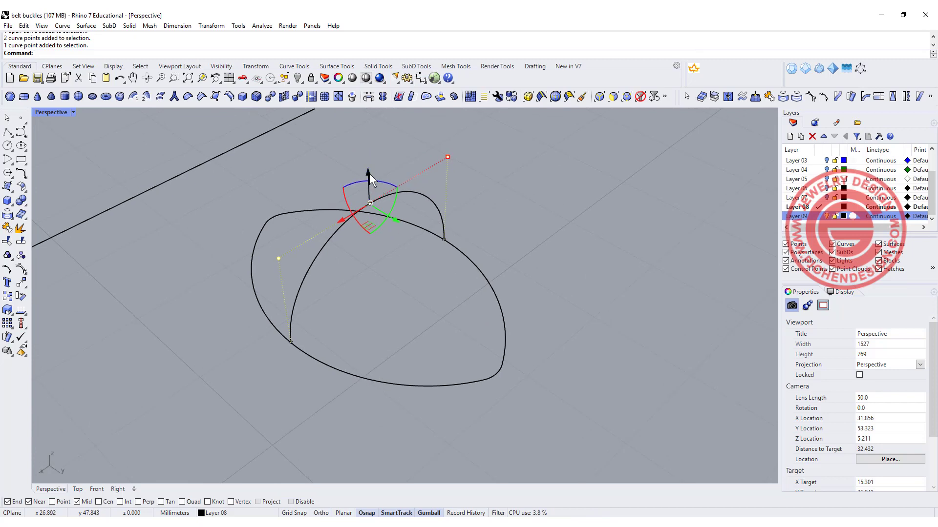
left_click_drag(369, 173, 370, 201)
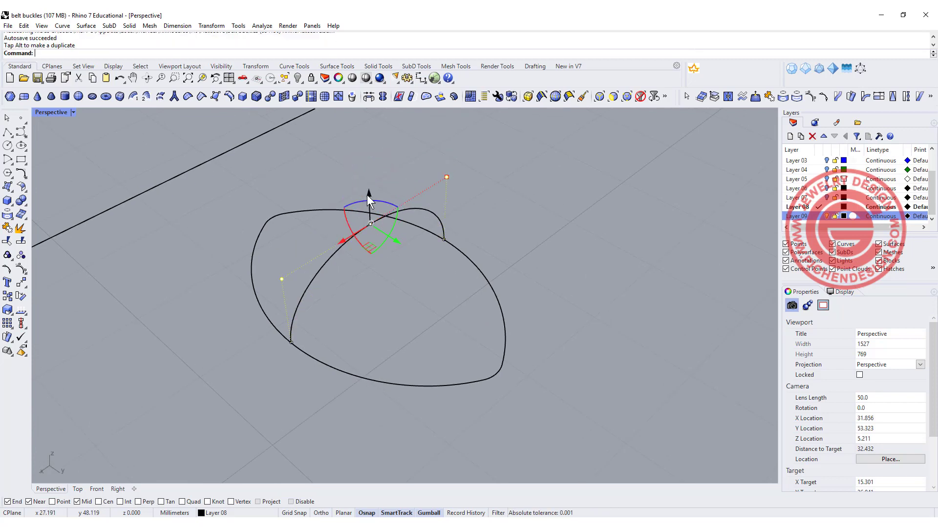
right_click_drag(579, 254, 424, 240, "shift")
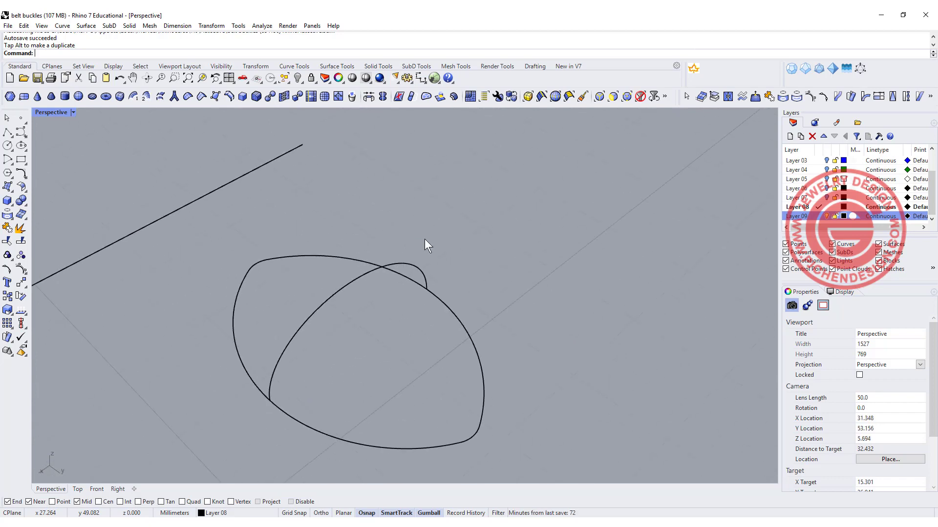
- Sweep along the two oval halves as rails, from a point at one tip through the arc cross section to a point at the other tip
left_click(87, 25)
left_click(111, 72)
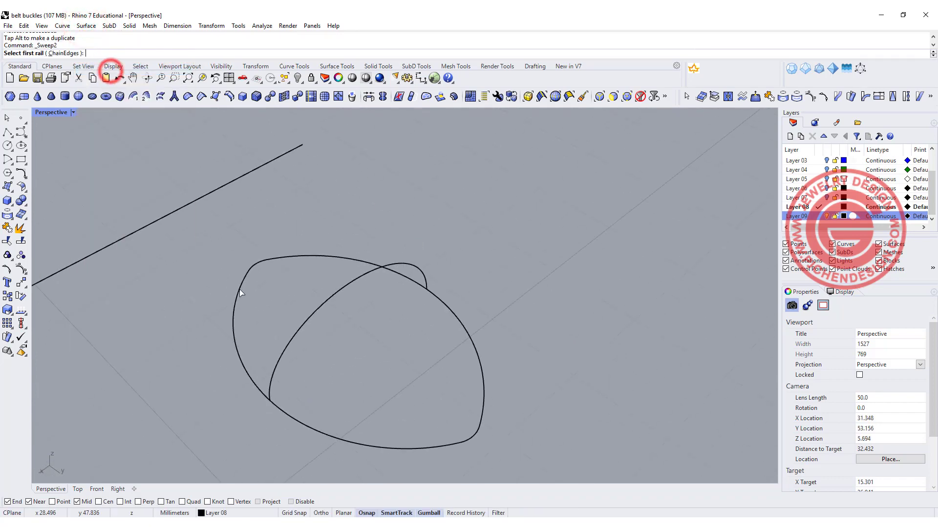
left_click(239, 291)
left_click(277, 259)
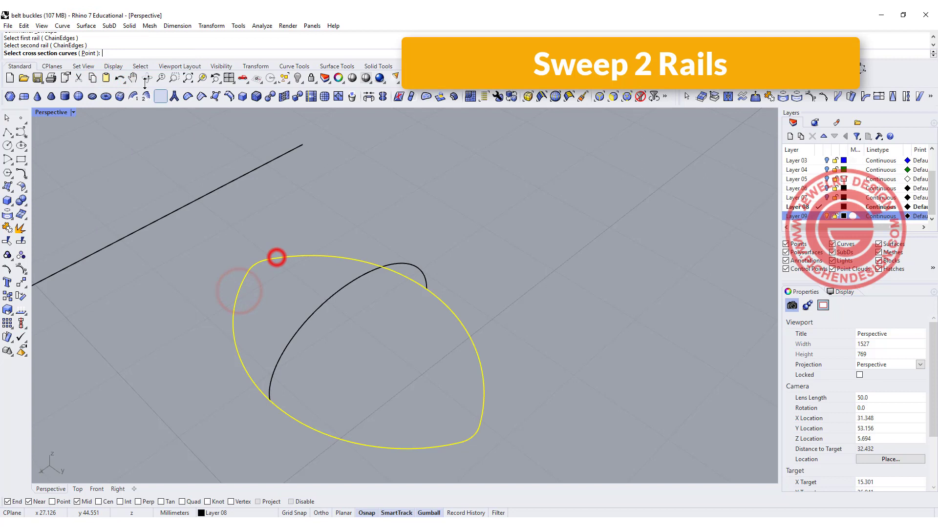
left_click(87, 53)
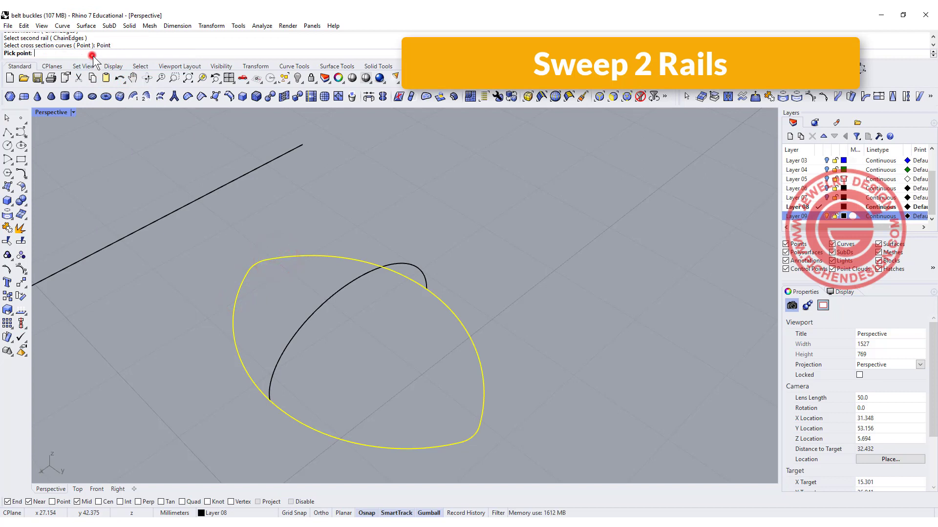
left_click(256, 263)
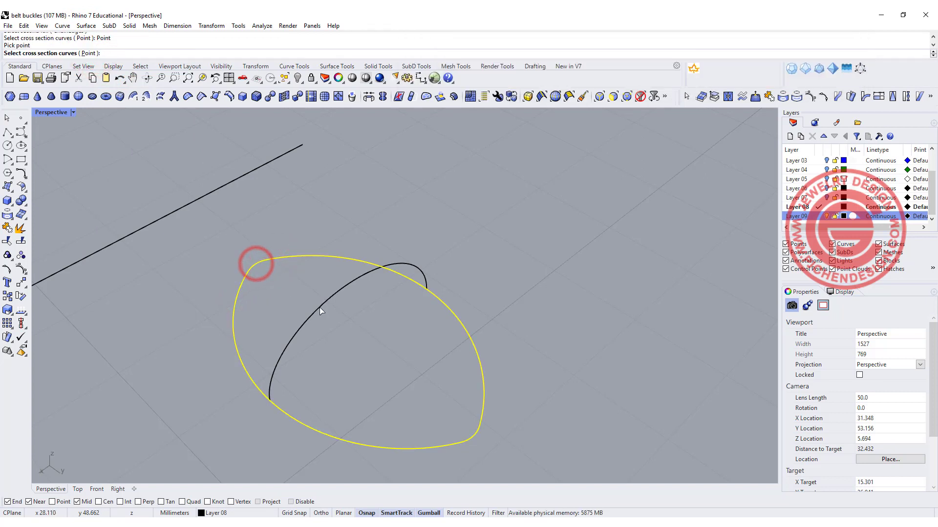
left_click(320, 308)
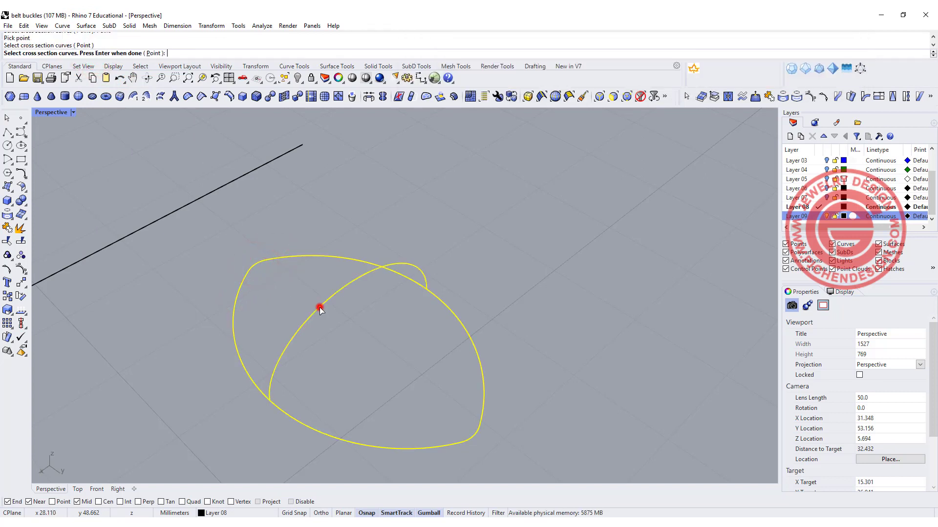
left_click(156, 53)
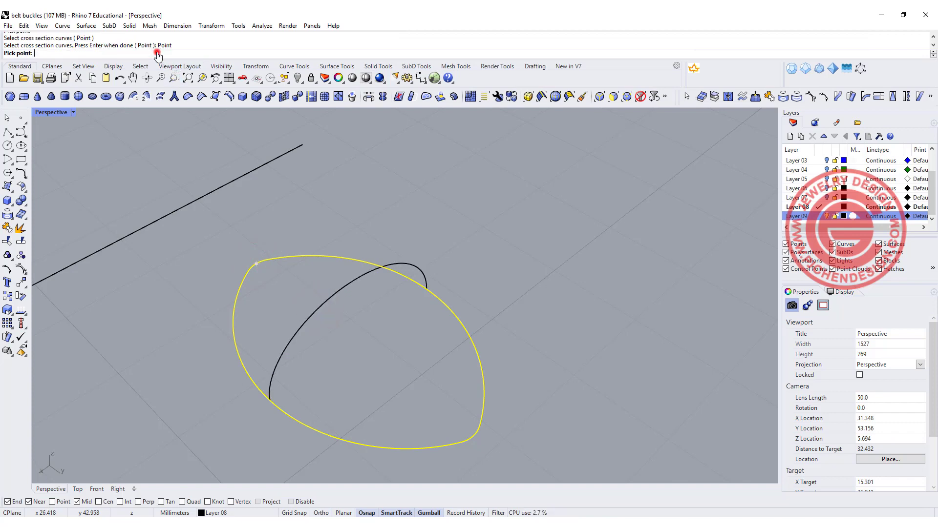
left_click(473, 438)
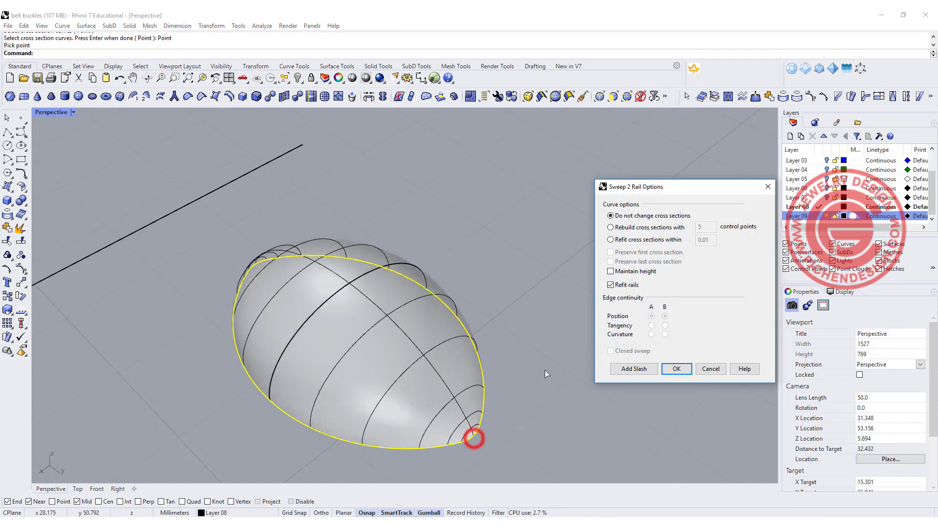
left_click(682, 370)
- Cap the open base of the swept dome surface to make a closed solid
scroll(458, 265, "down", 4)
right_click_drag(458, 264, 525, 317)
left_click(656, 378)
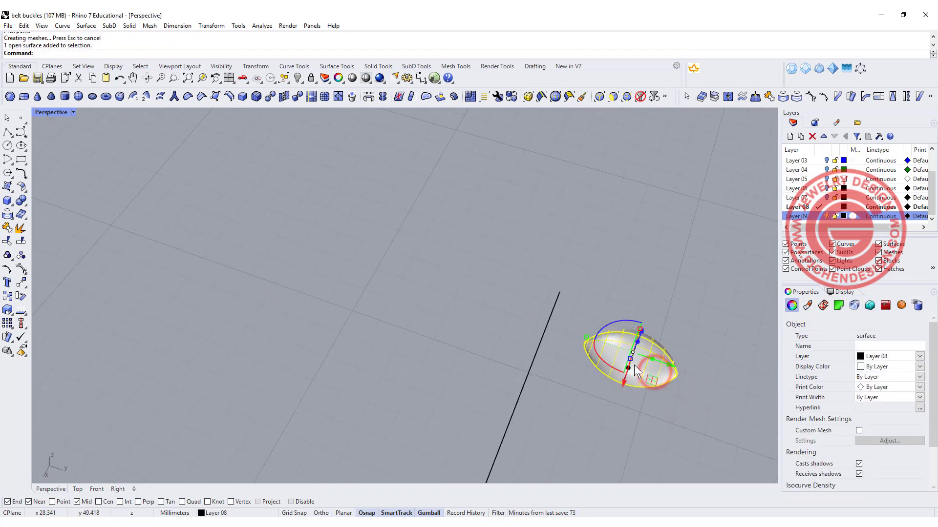
type("Cap")
key("Return")
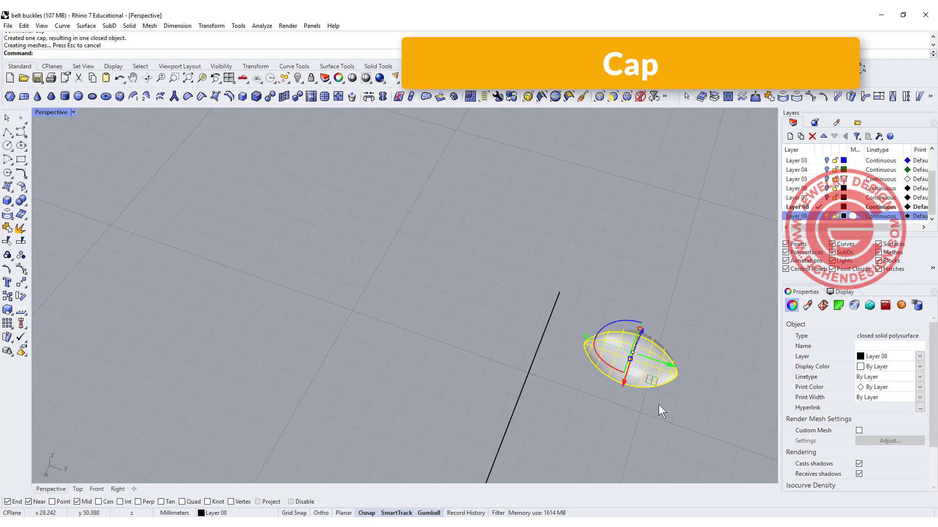
- Move the capped leaf solid beside the start of the unrolled length line and rotate it clockwise so it leans diagonally with its lower end at the line
double_click(51, 112)
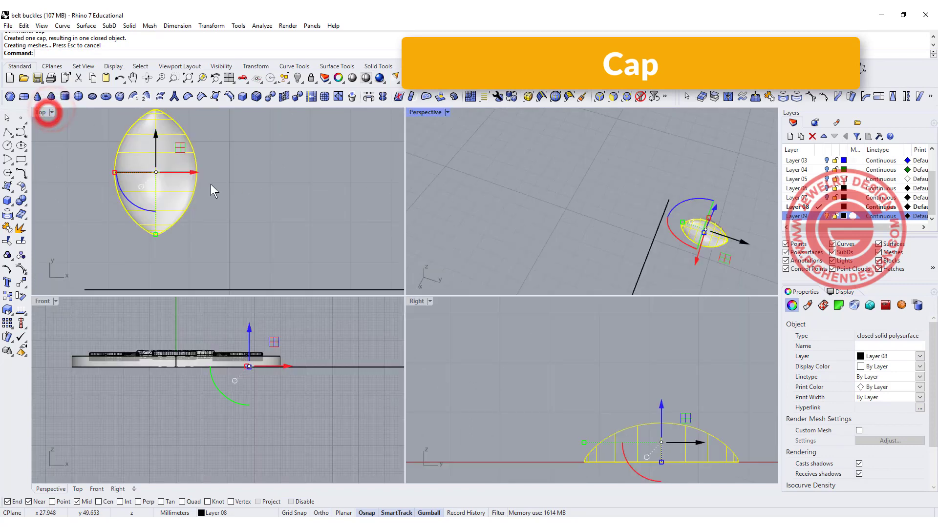
scroll(210, 184, "down", 3)
left_click_drag(186, 152, 174, 173)
left_click(122, 223)
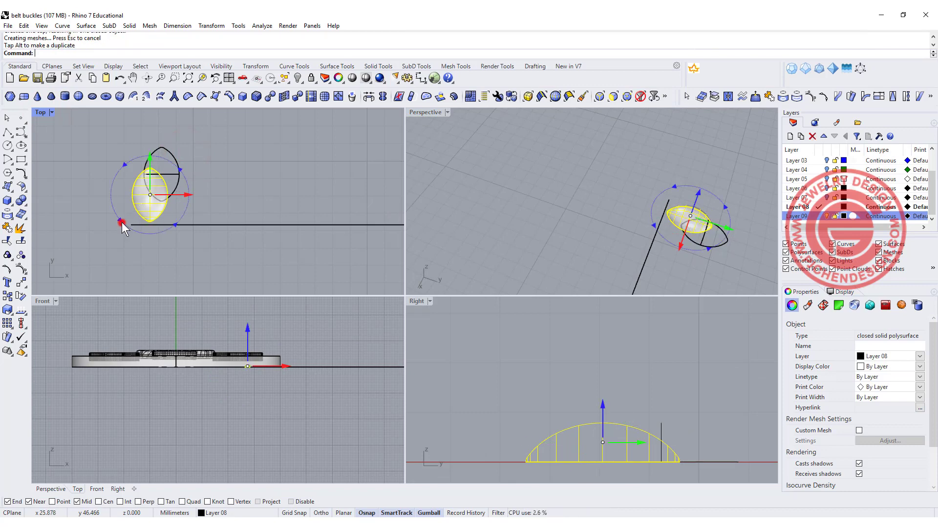
left_click(79, 193)
left_click(142, 206)
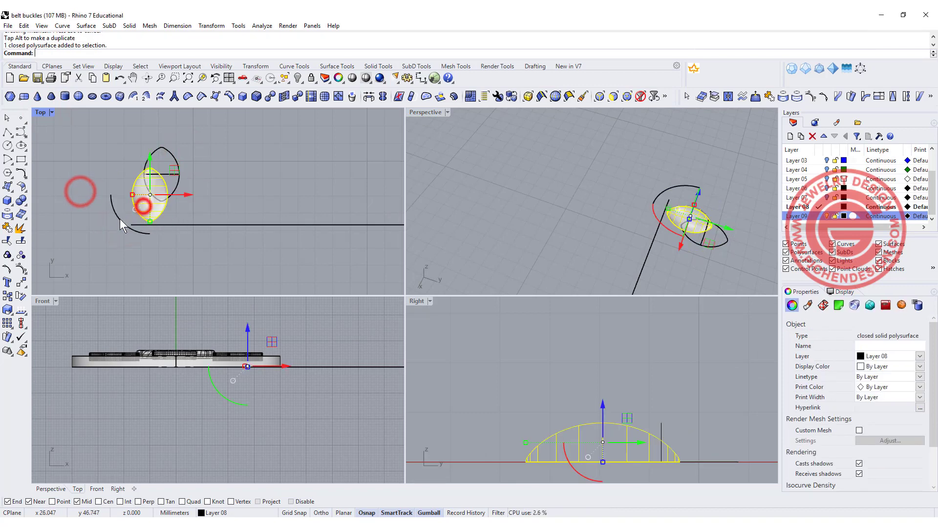
left_click_drag(121, 220, 79, 194)
left_click_drag(187, 192, 195, 199)
left_click(169, 253)
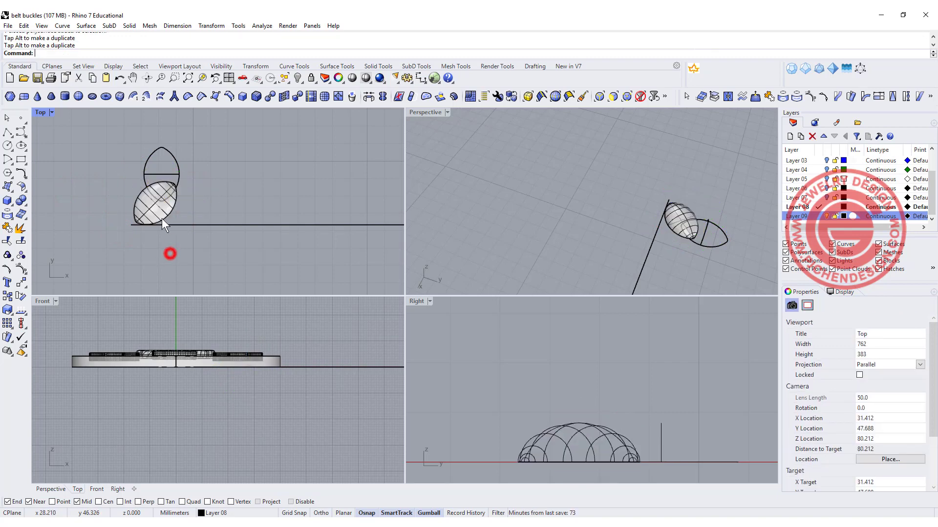
- Mirror a copy of the tilted leaf solid across the unrolled length line
left_click(163, 212)
left_click(23, 287)
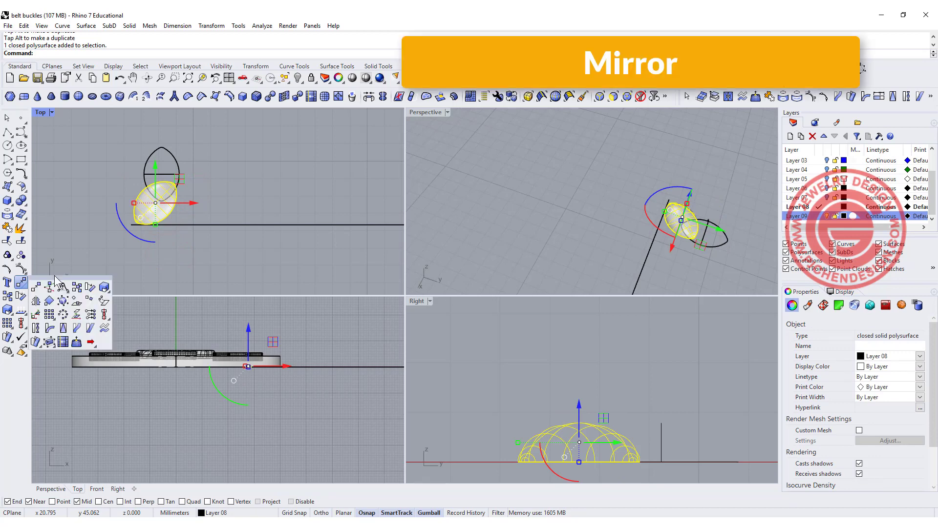
left_click(35, 300)
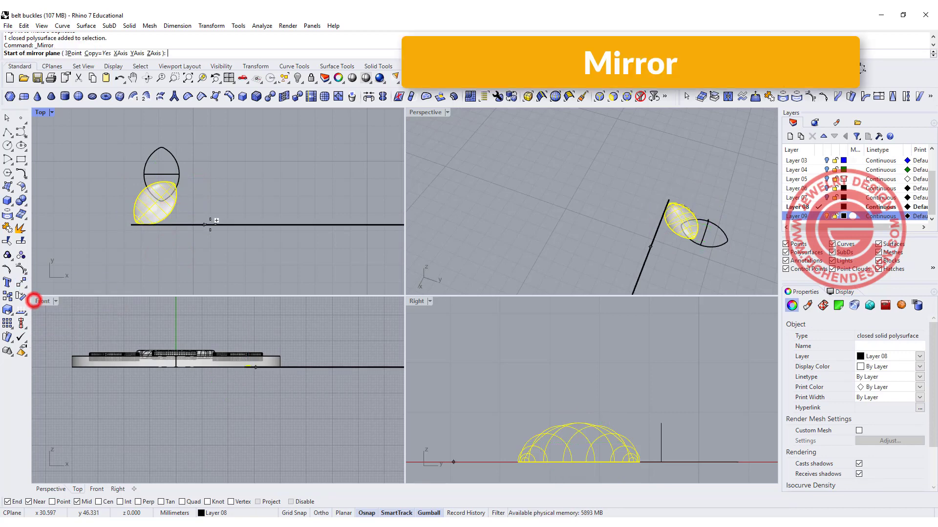
left_click(205, 224)
left_click(105, 226)
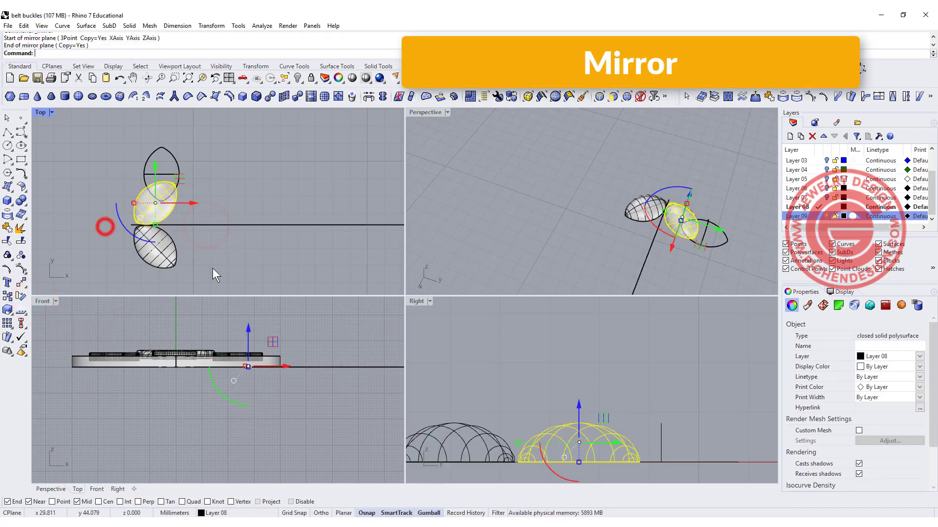
left_click(239, 263)
scroll(135, 221, "up", 1)
scroll(163, 239, "up", 3)
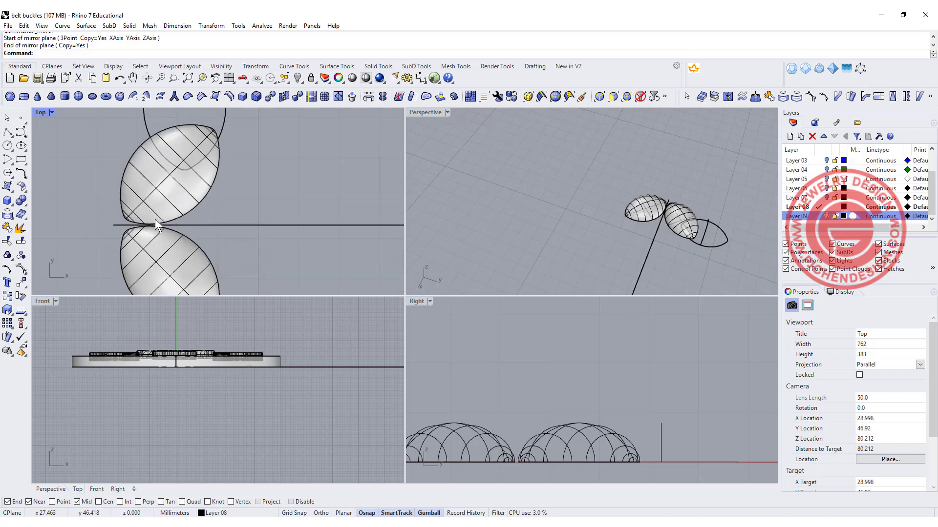
scroll(277, 362, "up", 2)
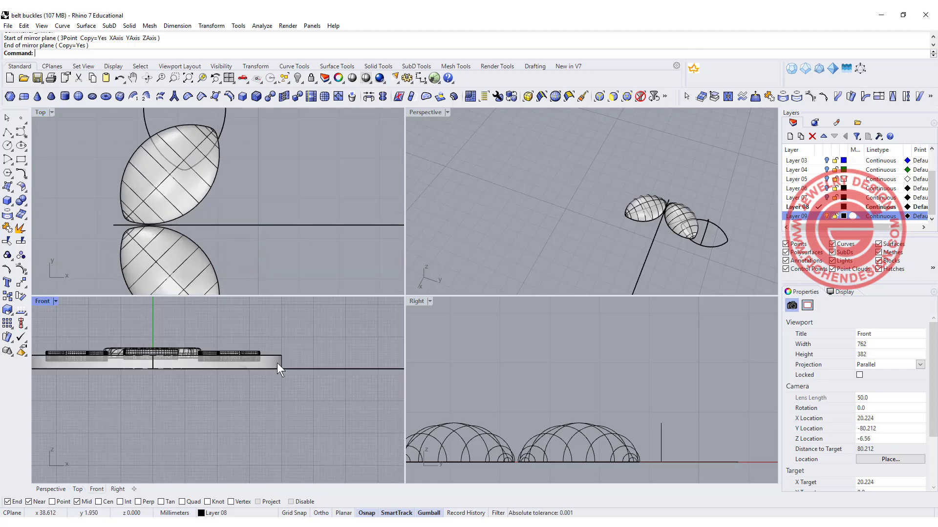
scroll(192, 252, "down", 2)
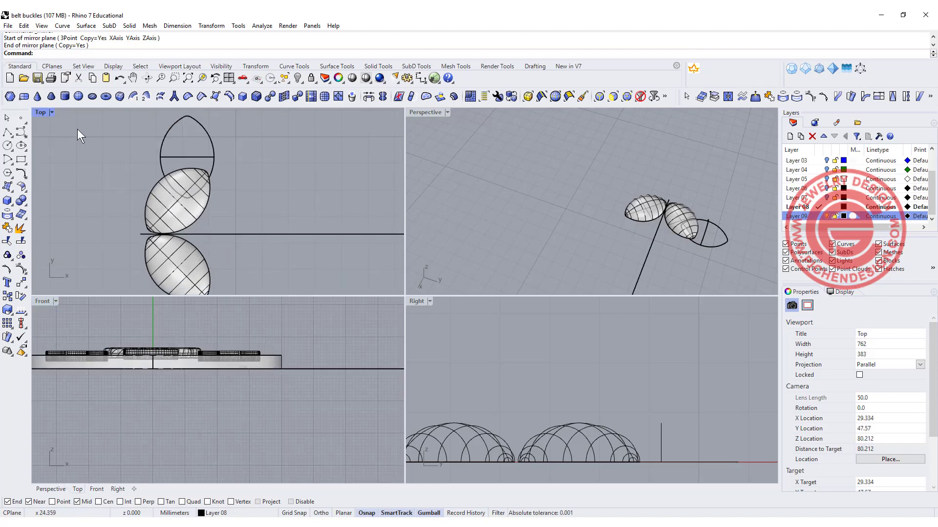
- Delete the mirrored leaf solid below the unrolled length line
double_click(40, 114)
scroll(225, 342, "up", 2)
left_click(224, 354)
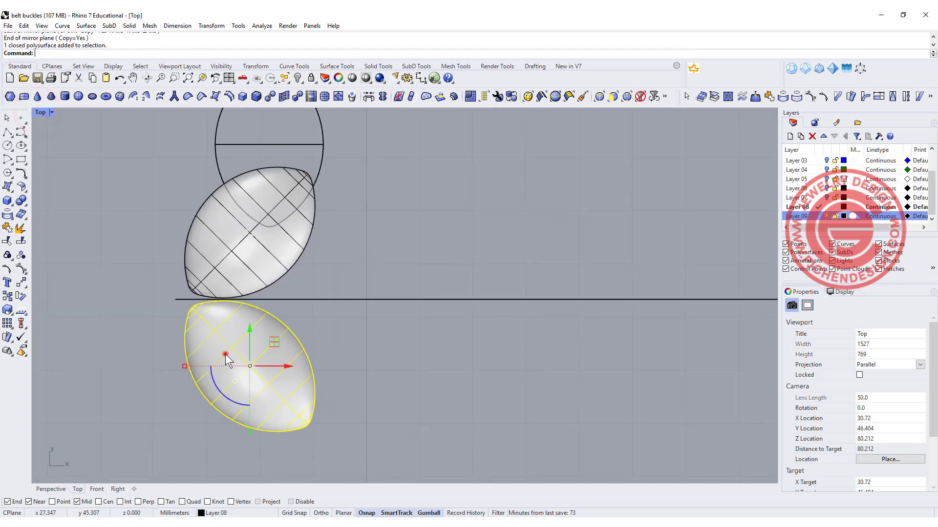
key("Delete")
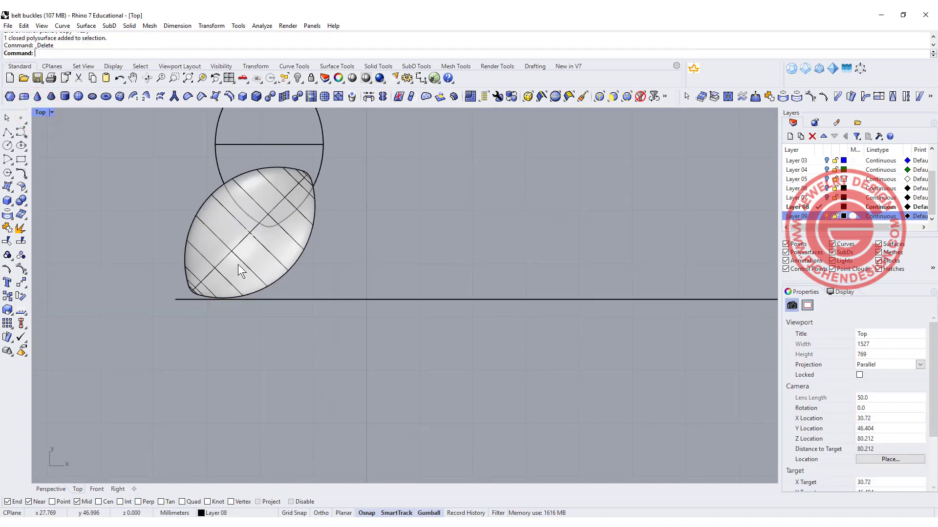
- Move the remaining leaf slightly down across the line and mirror a copy over that line with history recording on
left_click(238, 265)
left_click_drag(245, 193, 249, 205)
left_click(22, 285)
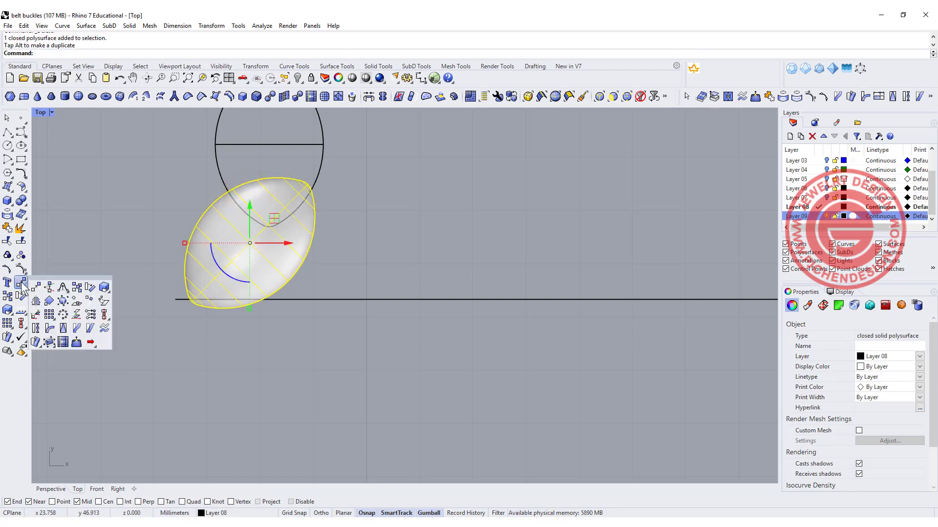
left_click(36, 302)
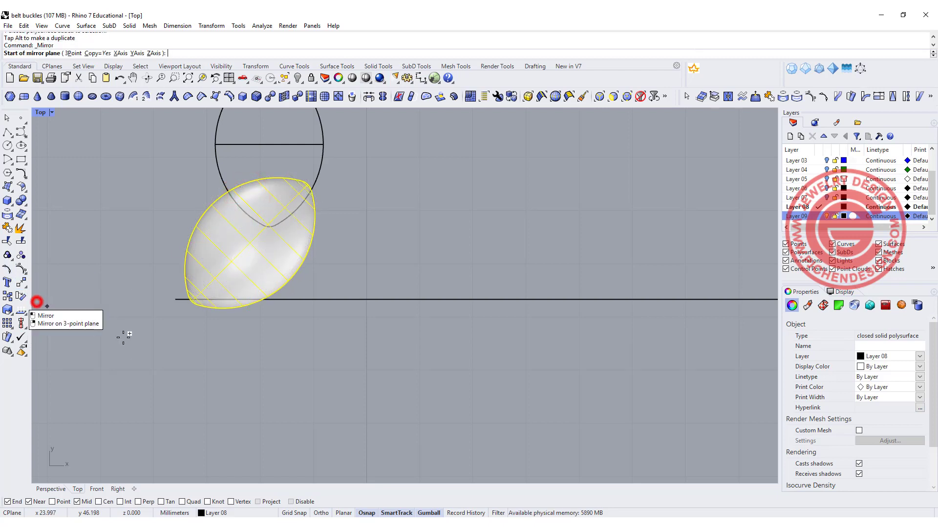
left_click(465, 513)
left_click(341, 299)
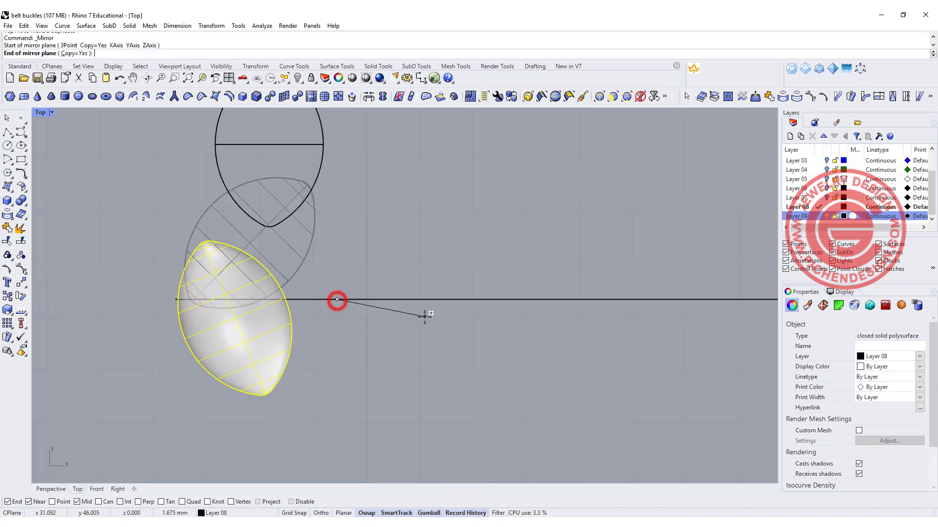
left_click(435, 315)
left_click(398, 373)
- Shift the upper leaf slightly further down so the history-linked mirrored pair overlaps more at the line
left_click(283, 266)
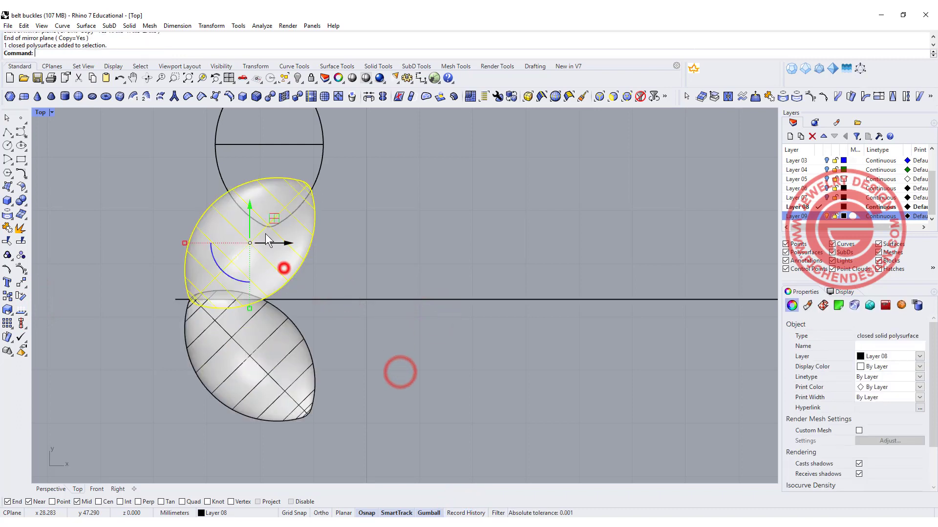
left_click_drag(250, 204, 248, 208)
left_click(382, 267)
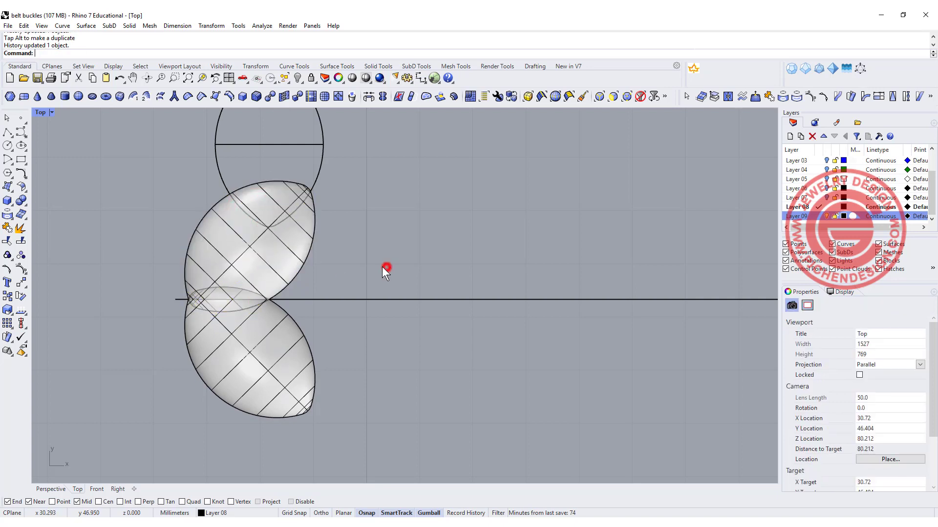
scroll(318, 271, "down", 6)
right_click_drag(319, 271, 282, 268)
scroll(280, 267, "up", 2)
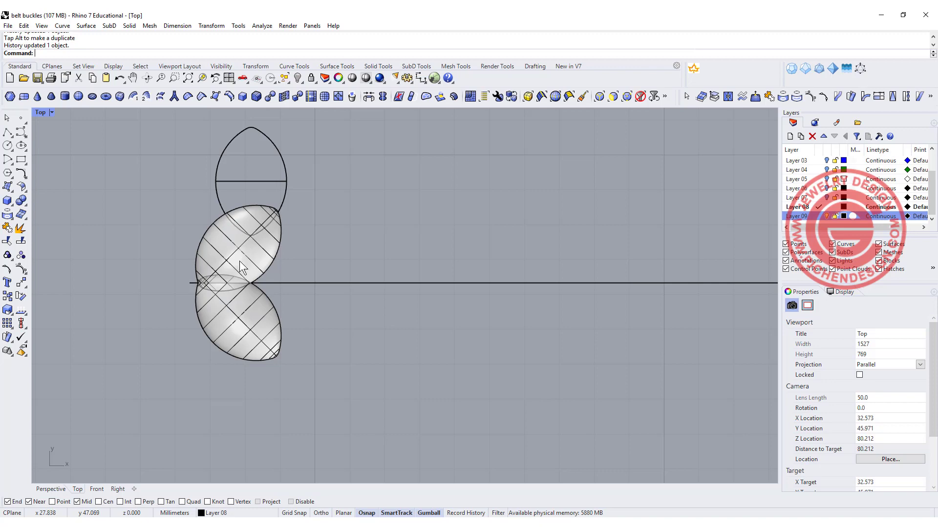
left_click(247, 314)
left_click(256, 264)
scroll(252, 257, "down", 8)
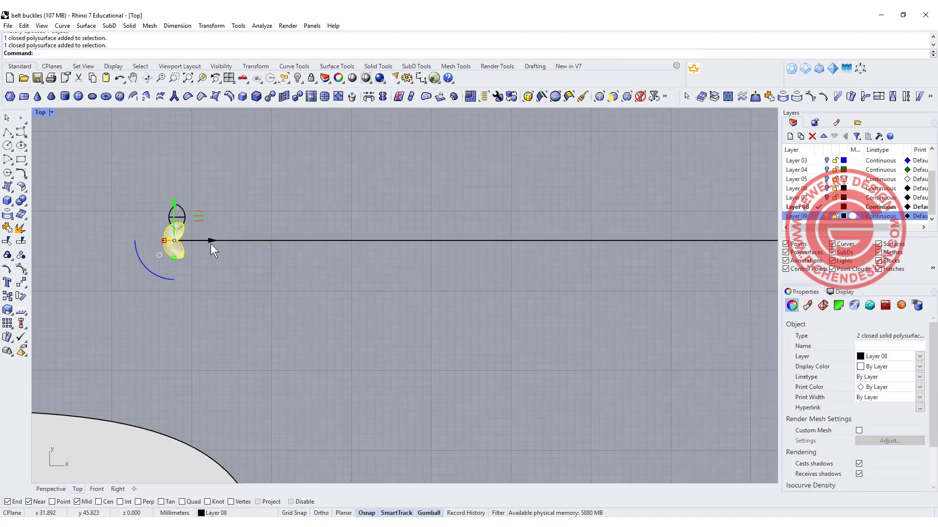
scroll(210, 246, "down", 3)
right_click_drag(224, 244, 167, 235)
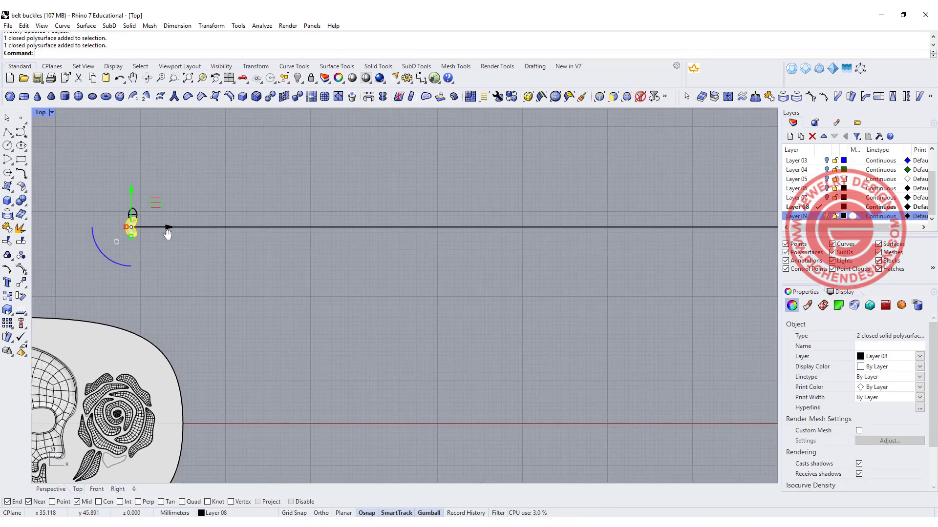
left_click(10, 322)
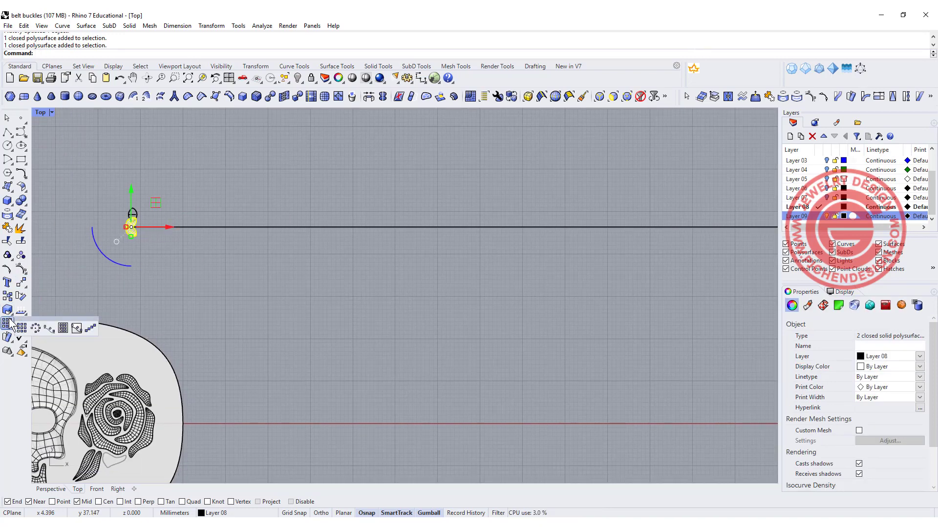
left_click(91, 330)
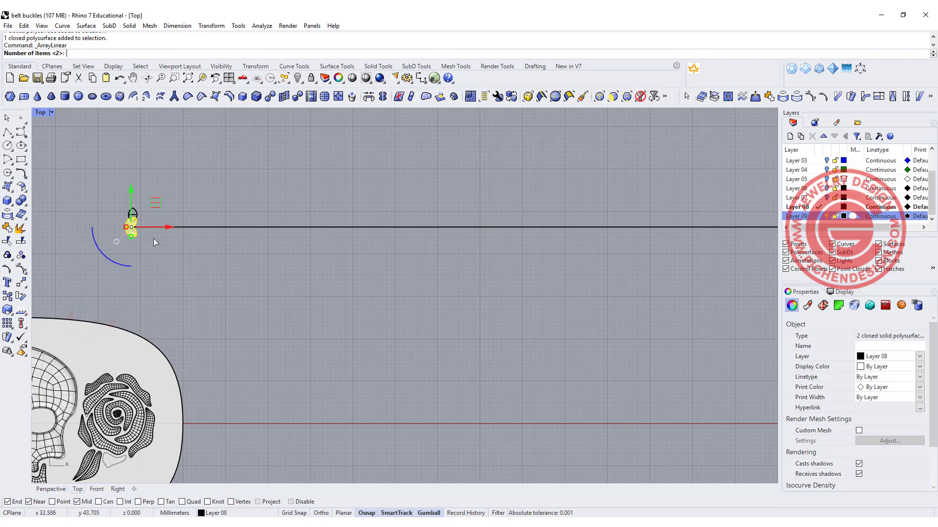
scroll(245, 254, "down", 3)
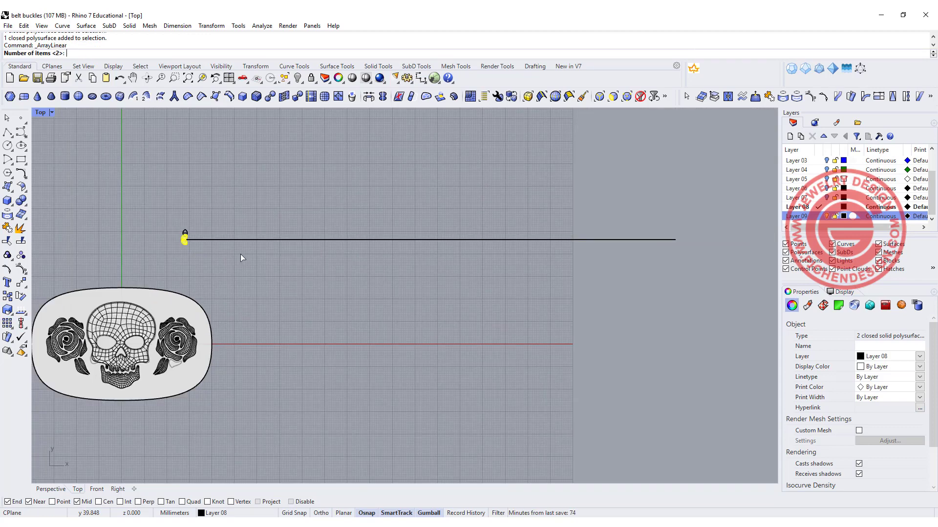
scroll(177, 233, "up", 5)
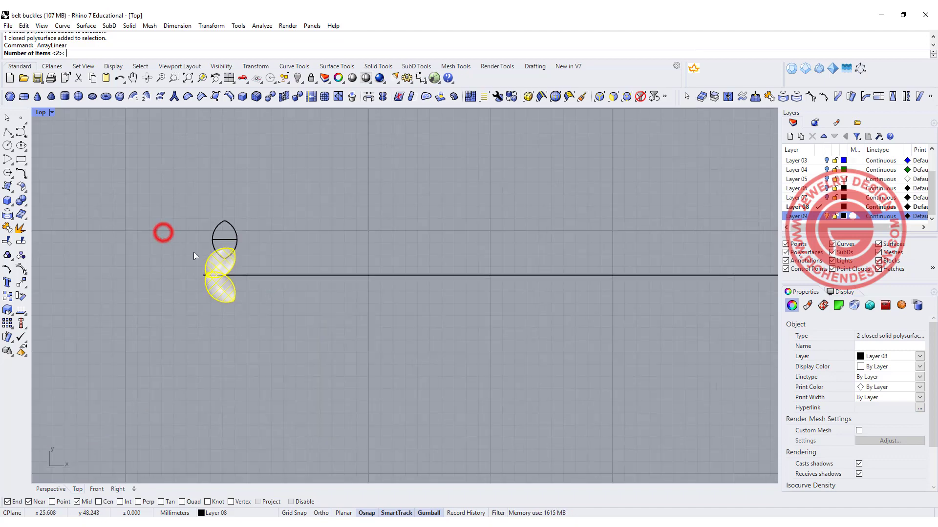
key("Escape")
key("Escape")
- Scale the leaf pair up uniformly and move it along the line until its outer edge sits at the line's start
left_click(220, 264)
left_click(218, 293, "shift")
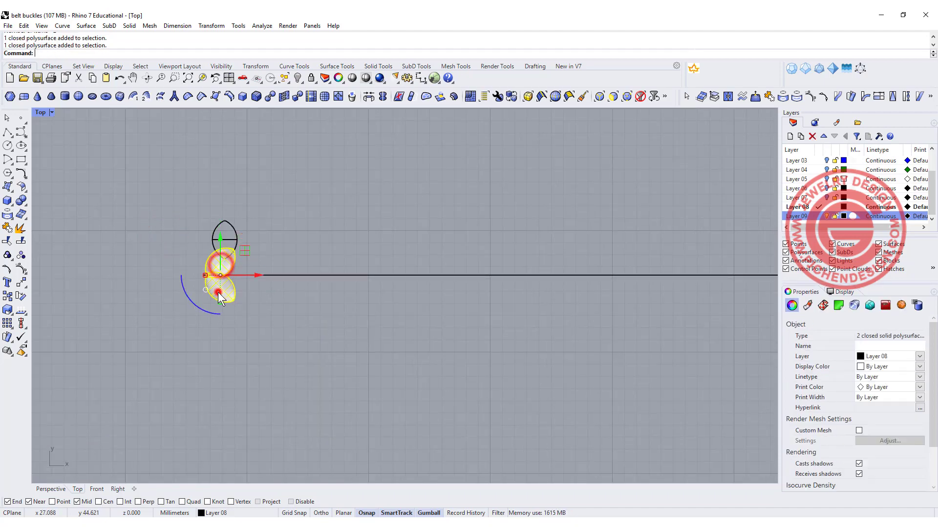
scroll(218, 294, "down", 4)
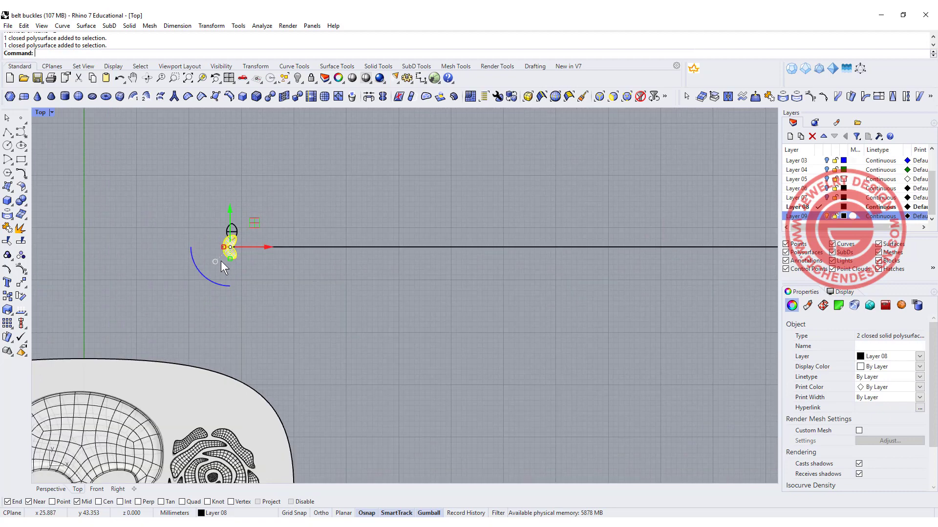
left_click_drag(230, 259, 233, 265)
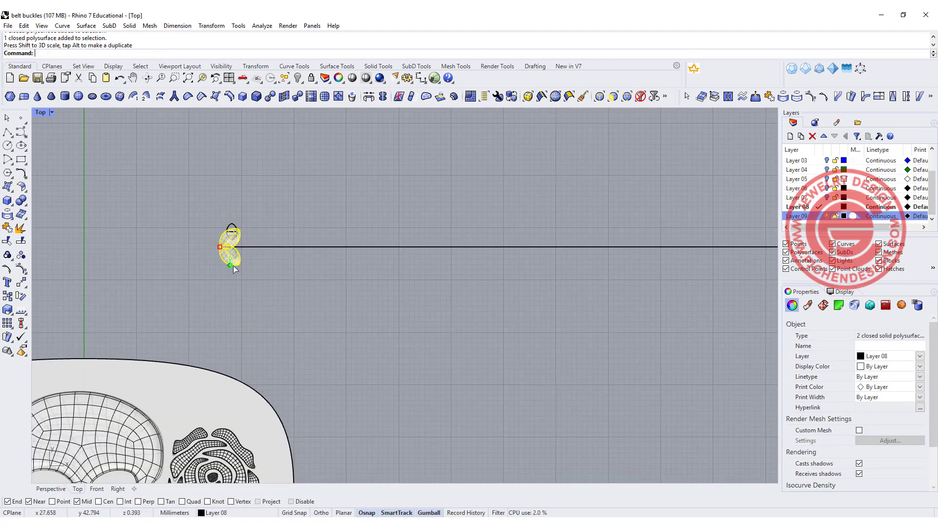
left_click(456, 289)
scroll(250, 245, "up", 3)
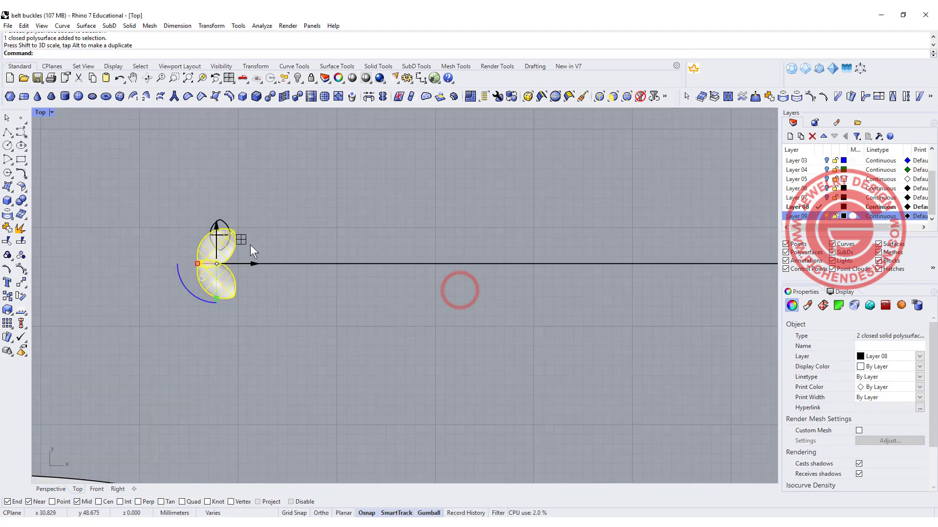
mouse_move(252, 261)
left_mouse_down()
mouse_move(278, 263)
mouse_move(261, 265)
left_mouse_up()
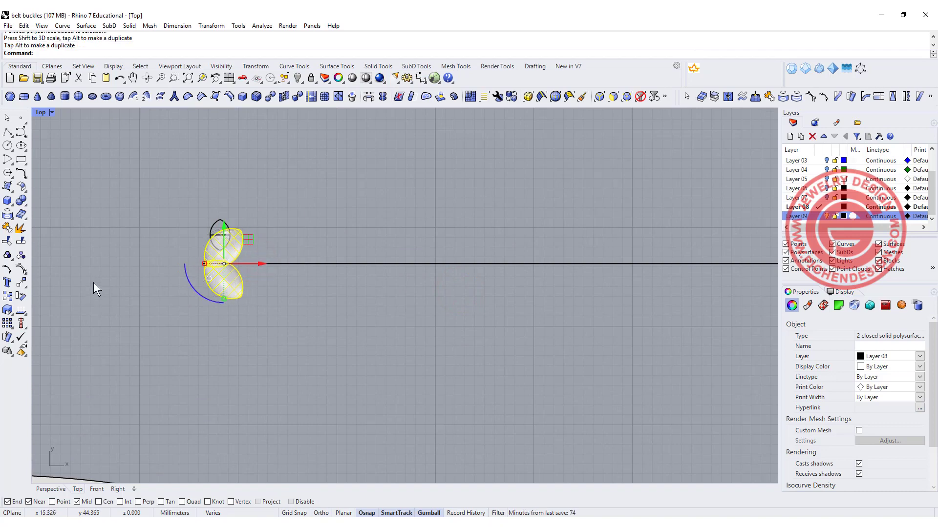
left_click(11, 313)
left_click(8, 323)
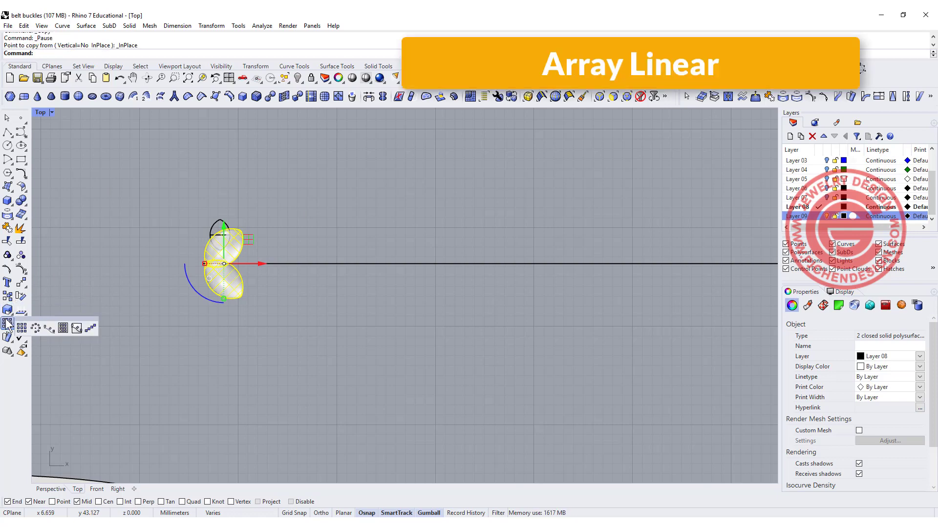
left_click(90, 329)
scroll(297, 268, "down", 5)
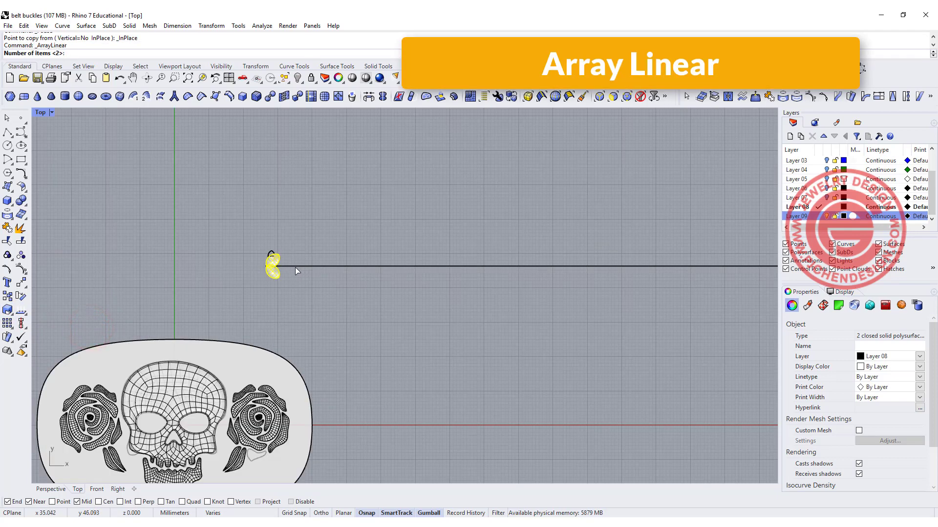
scroll(293, 268, "down", 4)
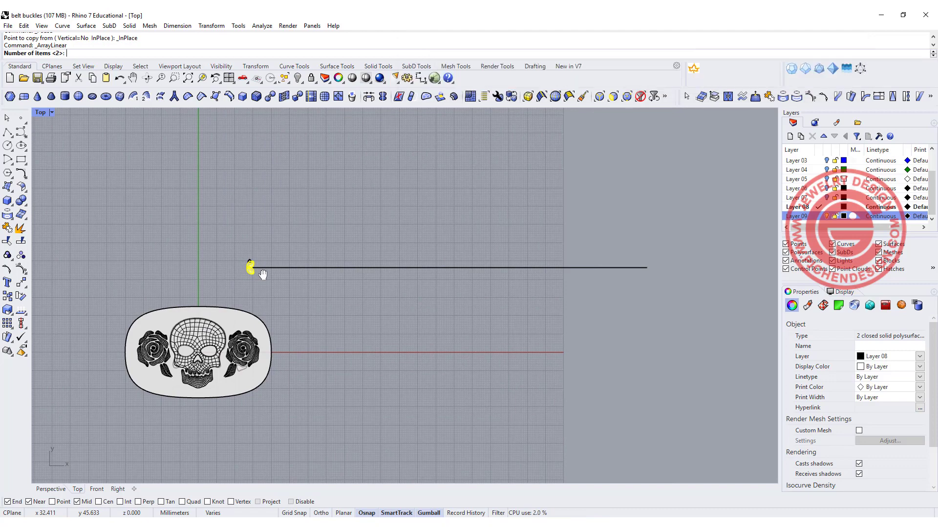
type("40")
key("Return")
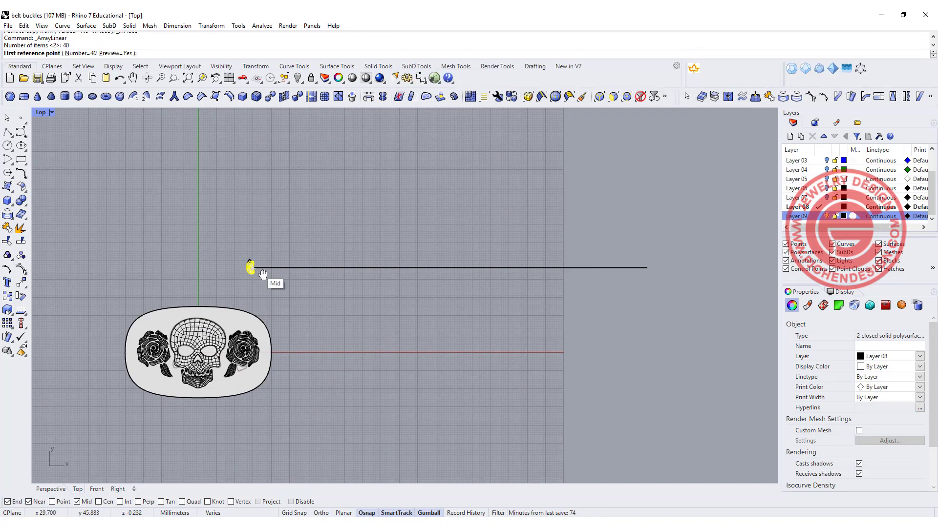
scroll(262, 275, "up", 2)
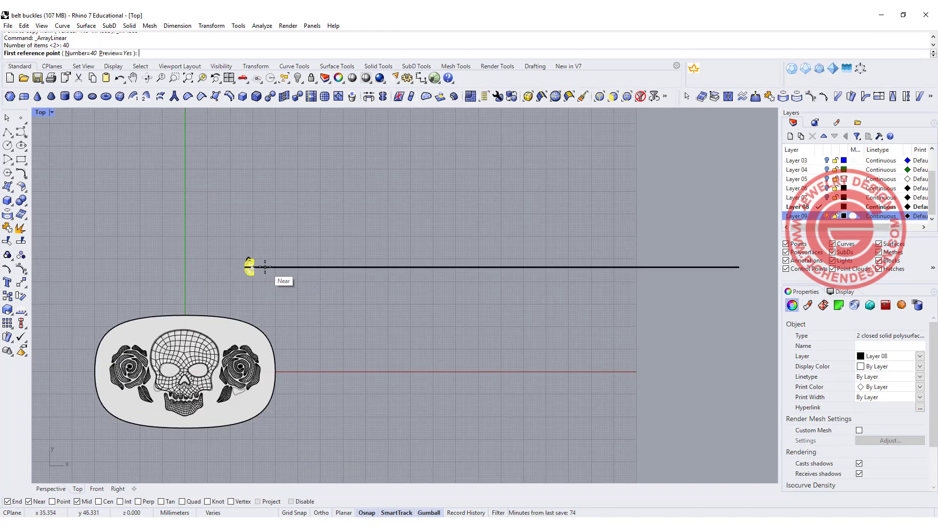
left_click(265, 267)
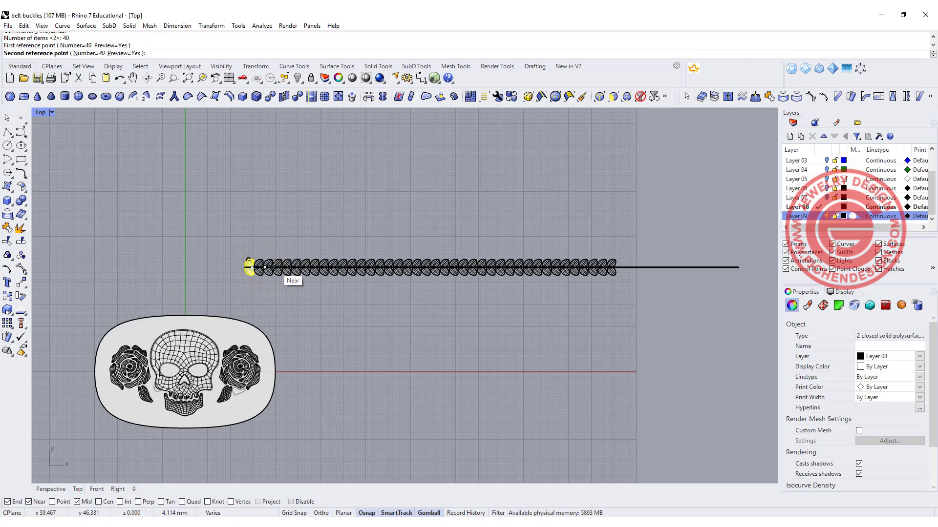
key("Escape")
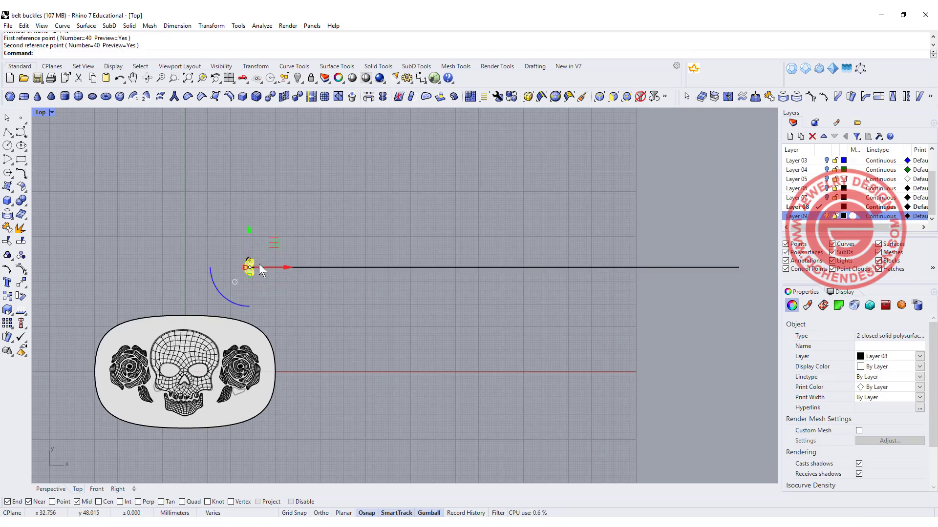
- Create a linear array of 70 leaf pairs along the unrolled length line, spaced about 2.9 mm so they overlap slightly
key("Return")
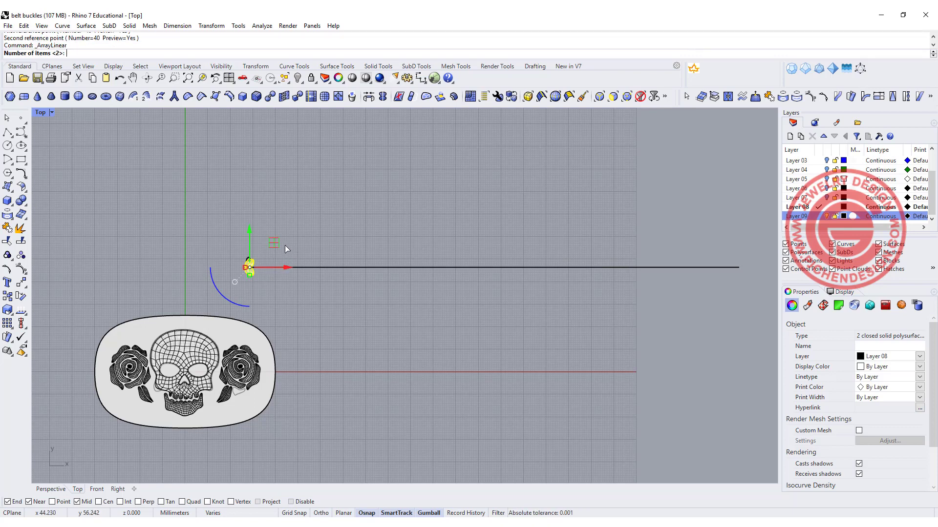
type("70")
key("Return")
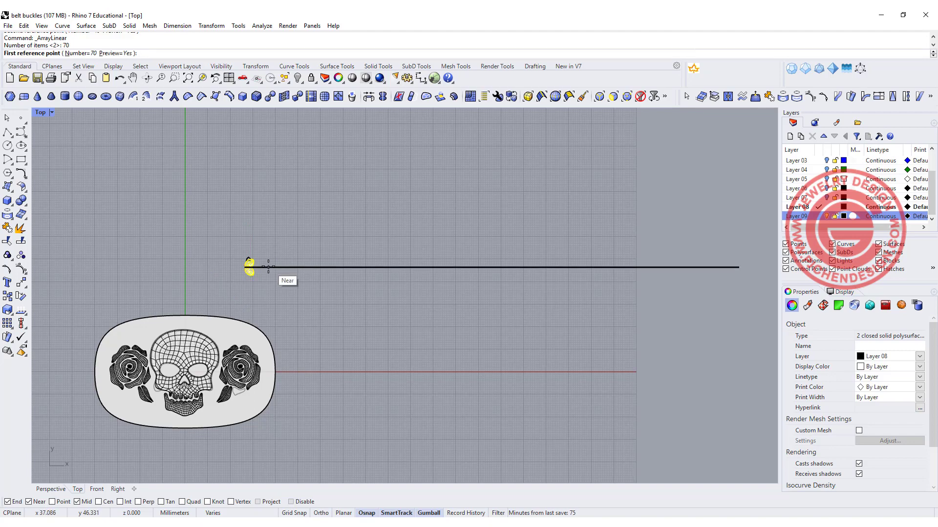
left_click(252, 267)
scroll(266, 268, "up", 5)
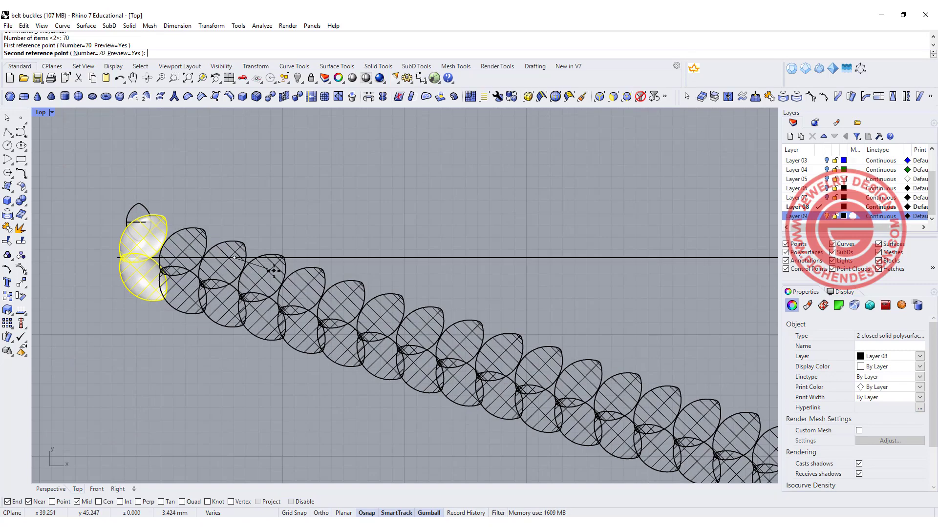
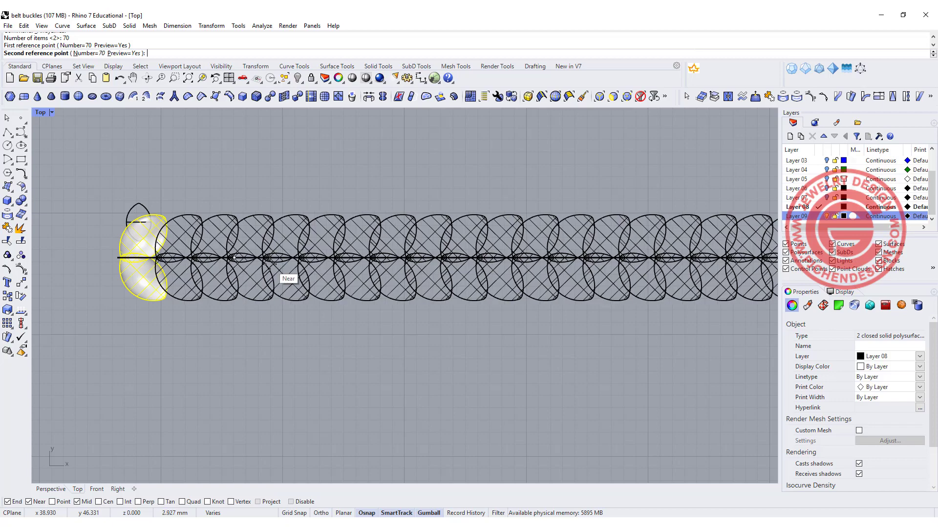
left_click(269, 264)
scroll(390, 301, "down", 8)
left_click(549, 354)
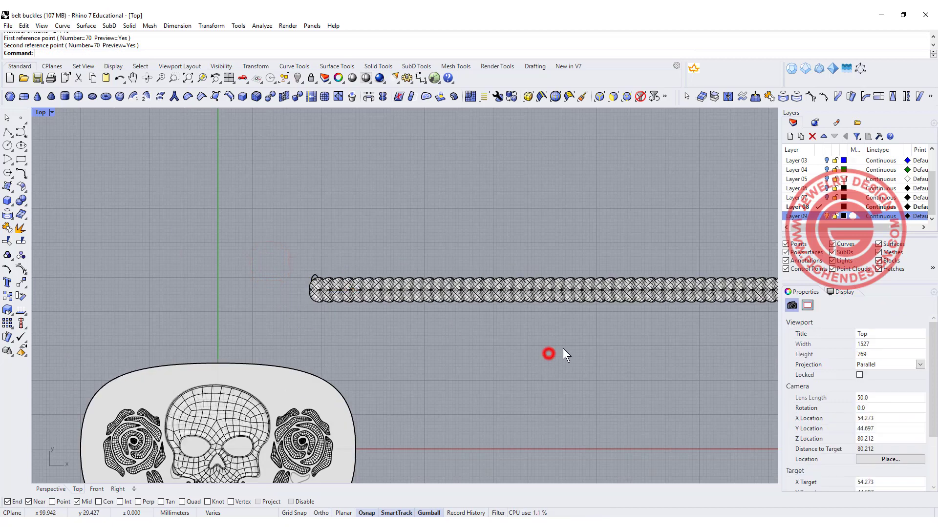
- Duplicate the last five leaf pairs of the row along the line to fill the gap up to its far end
right_click_drag(679, 346, 366, 300)
scroll(469, 298, "down", 6)
right_click_drag(492, 314, 433, 309)
scroll(509, 286, "up", 10)
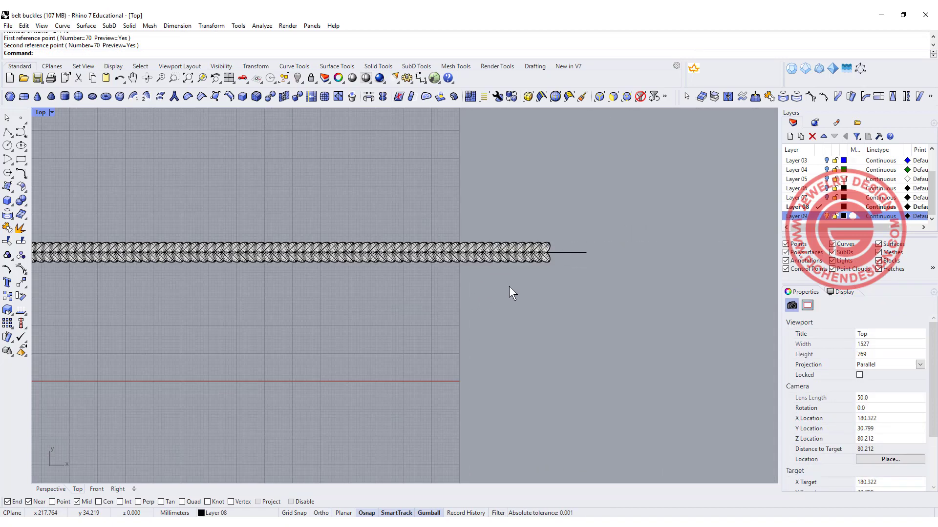
scroll(539, 254, "up", 3)
left_click_drag(608, 274, 501, 246)
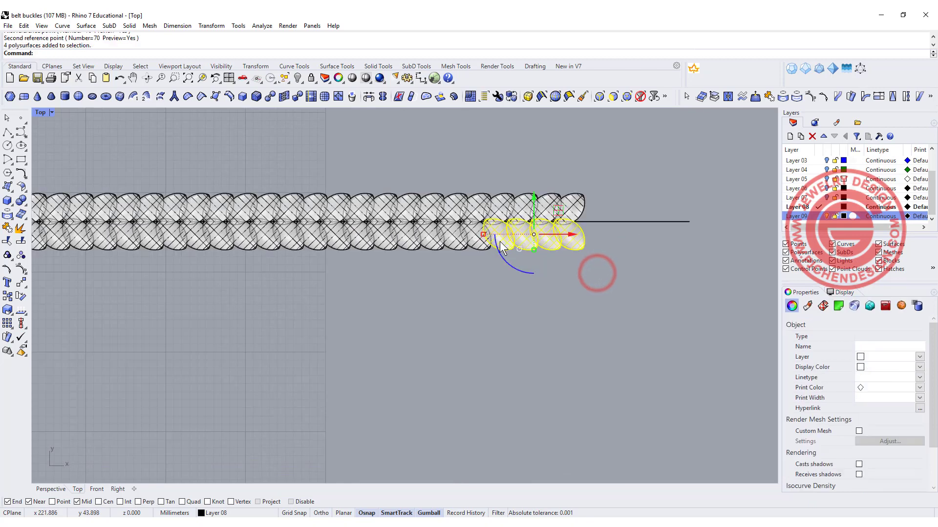
left_click_drag(440, 156, 570, 275)
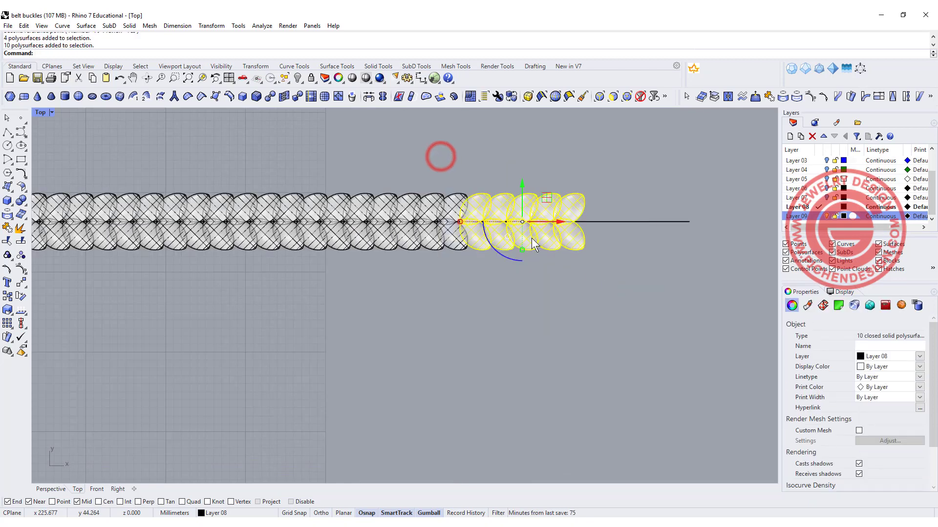
left_click_drag(561, 224, 679, 241)
left_click(707, 297)
scroll(276, 256, "down", 14)
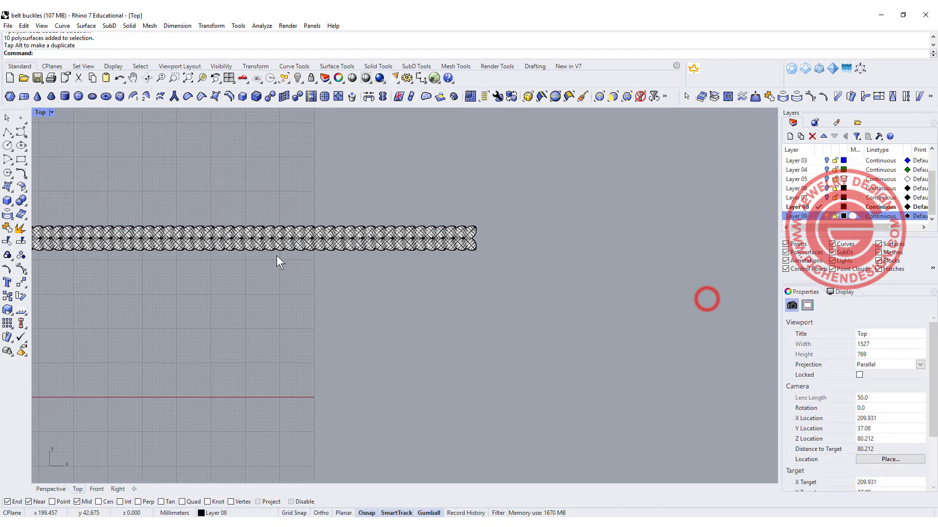
- Move the unrolled length line from the middle of the leaf row to just above its upper edge
right_click_drag(128, 243, 402, 255)
scroll(223, 255, "up", 10)
scroll(320, 262, "up", 8)
scroll(332, 258, "down", 16)
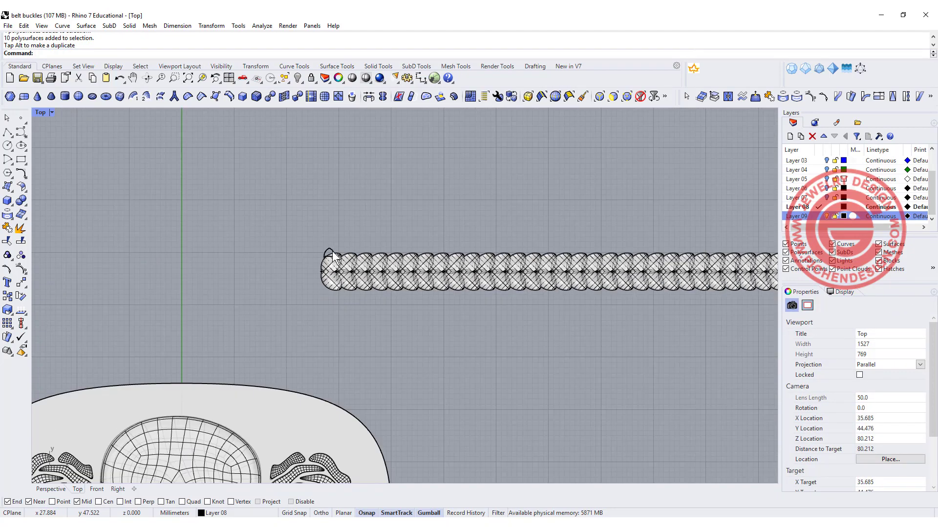
right_click_drag(450, 282, 364, 248)
scroll(400, 254, "down", 3)
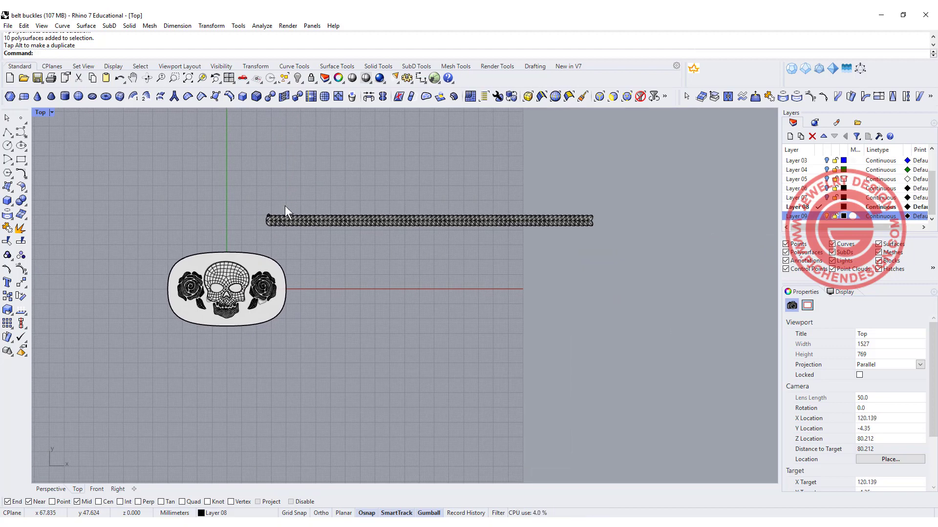
left_click_drag(238, 197, 602, 236)
scroll(555, 231, "up", 6)
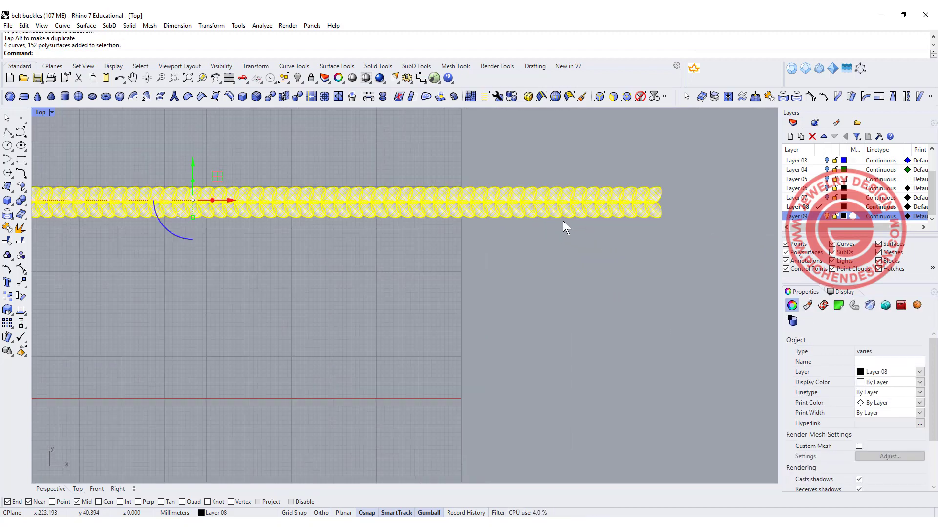
left_click(579, 203)
scroll(297, 211, "down", 3)
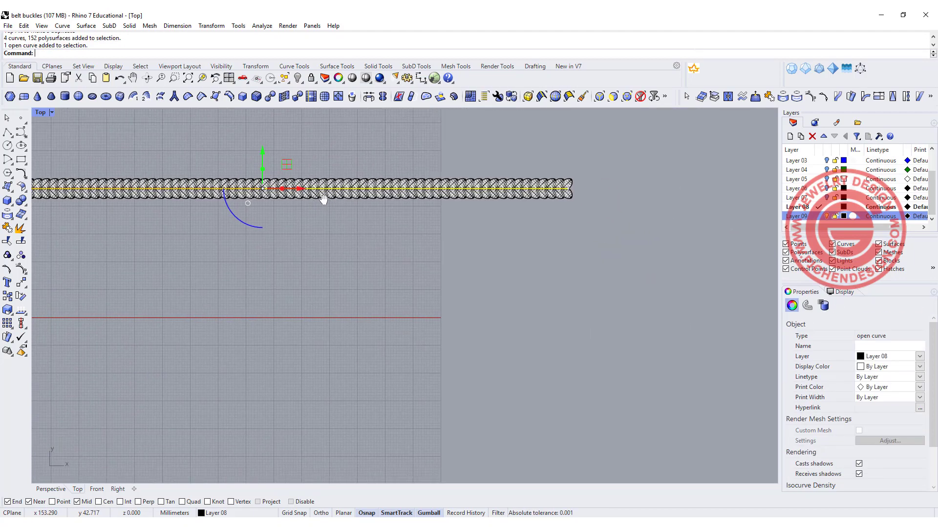
left_click_drag(271, 139, 281, 129)
scroll(240, 240, "down", 6)
right_click_drag(190, 251, 346, 232)
scroll(252, 195, "up", 4)
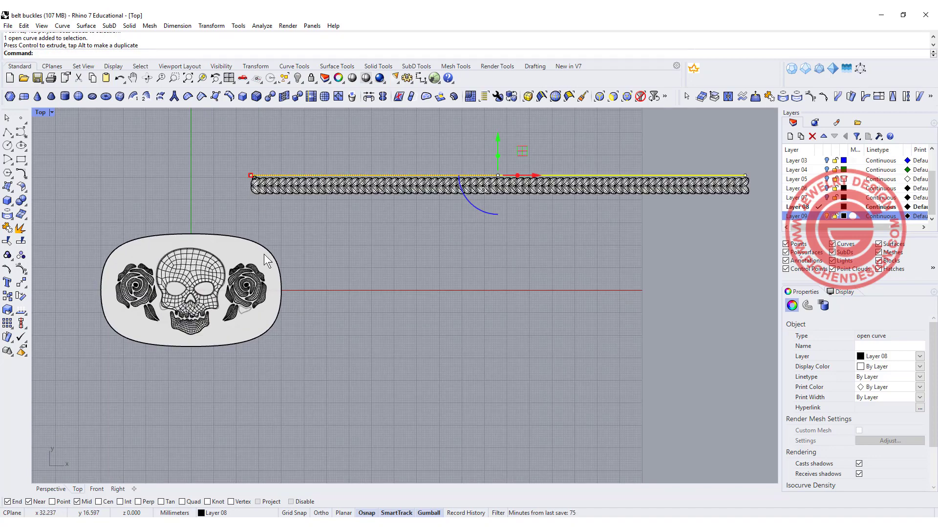
scroll(375, 227, "down", 2)
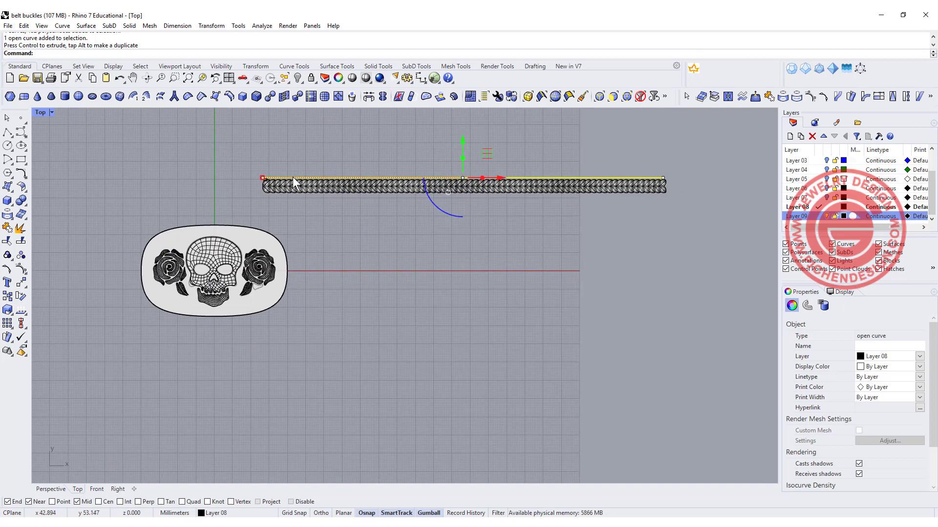
left_click(286, 156)
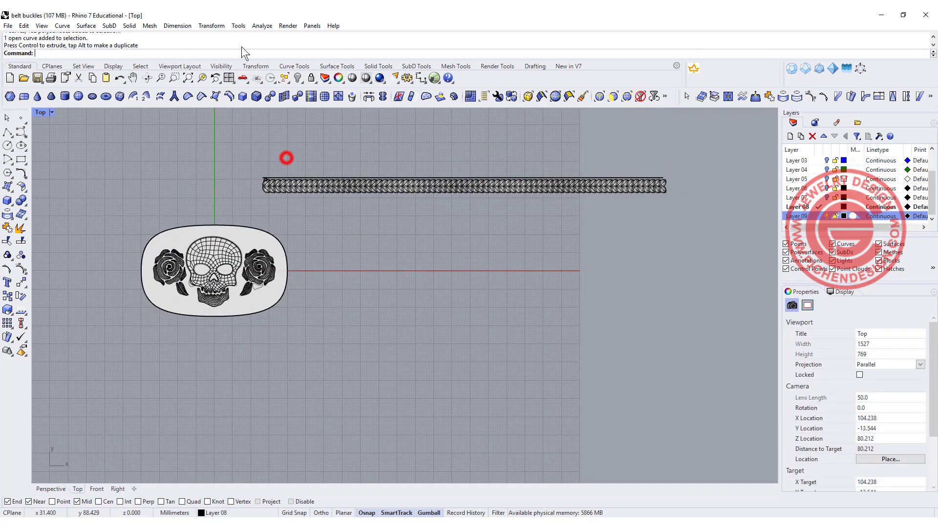
- Try to flow the leaf row along the buckle's outline curve, using the line above the row as the base curve
left_click(238, 25)
mouse_move(212, 26)
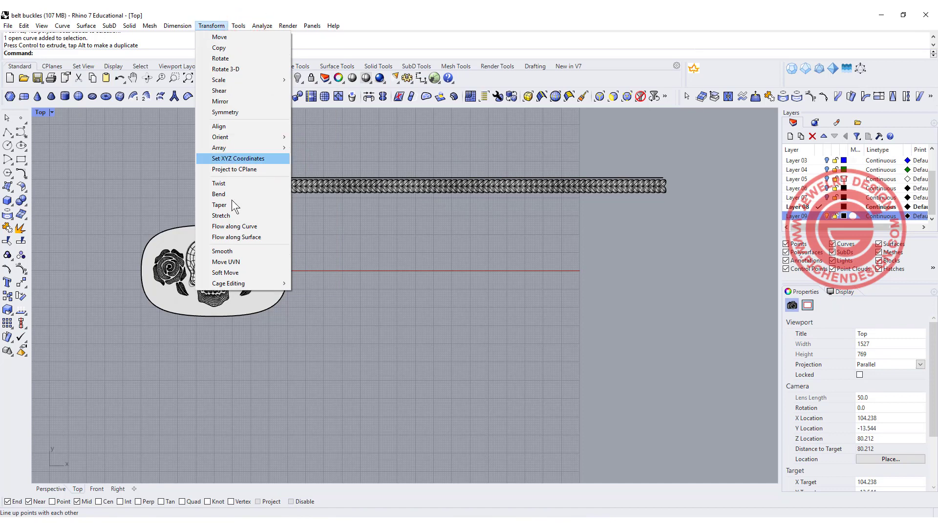
left_click(231, 225)
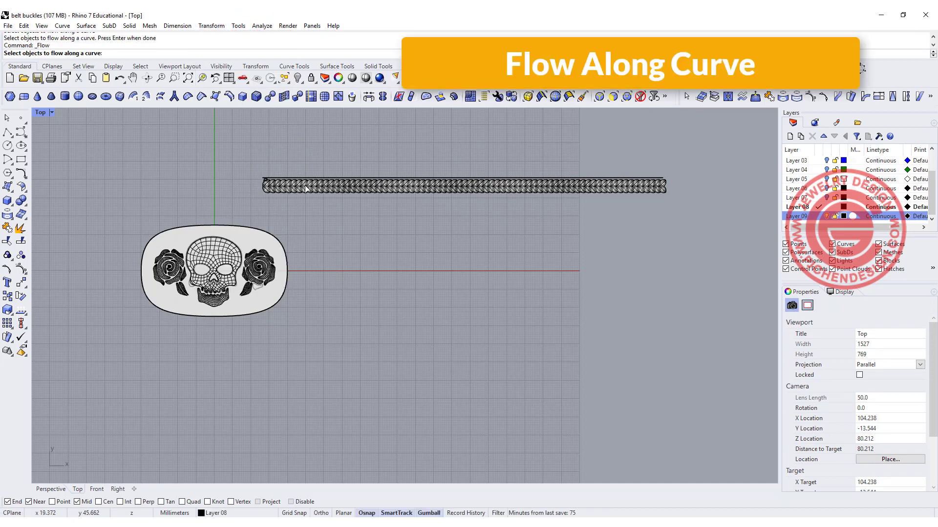
left_click_drag(700, 197, 266, 182)
scroll(258, 172, "up", 20)
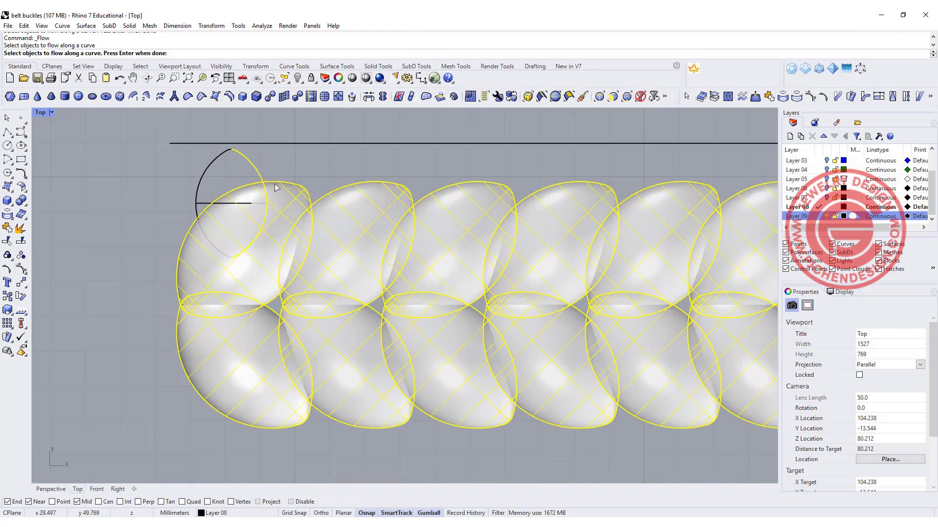
scroll(255, 173, "down", 10)
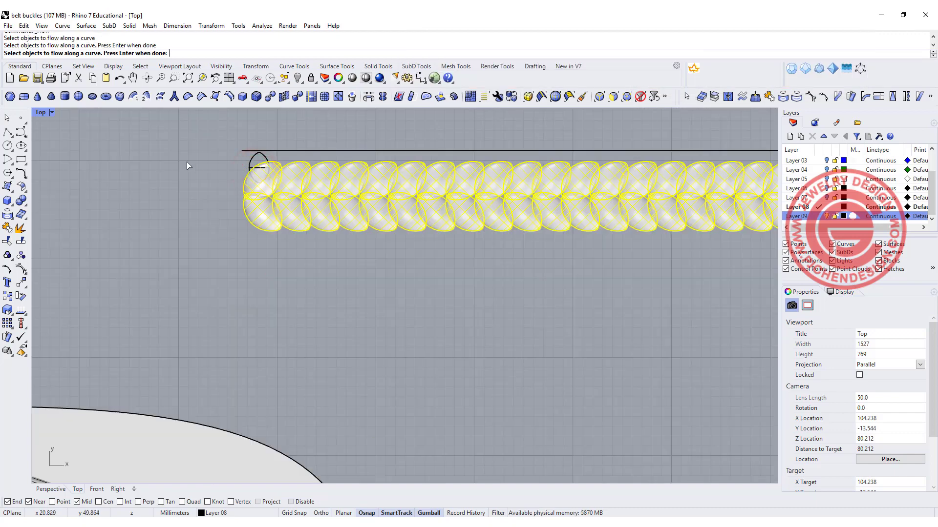
key("Return")
left_click(247, 152)
scroll(273, 220, "down", 10)
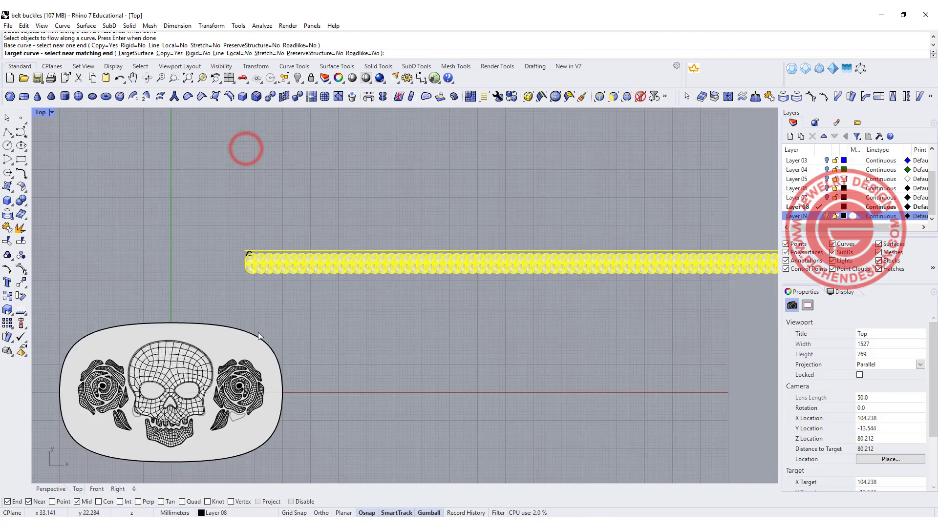
left_click(266, 283)
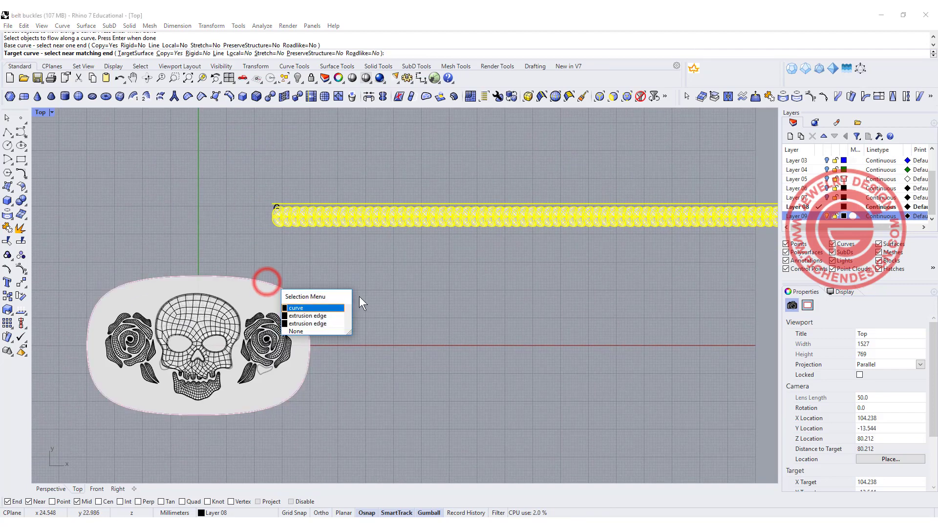
left_click(329, 308)
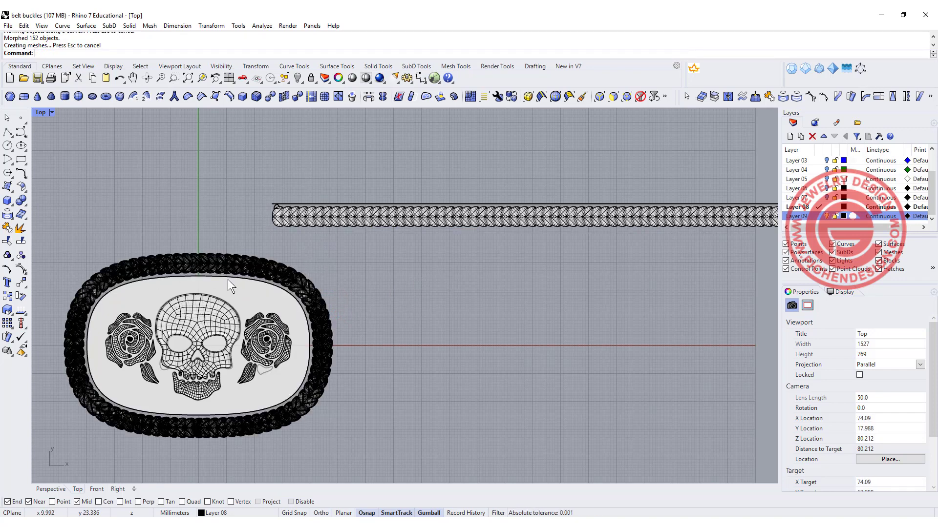
key("ctrl+z")
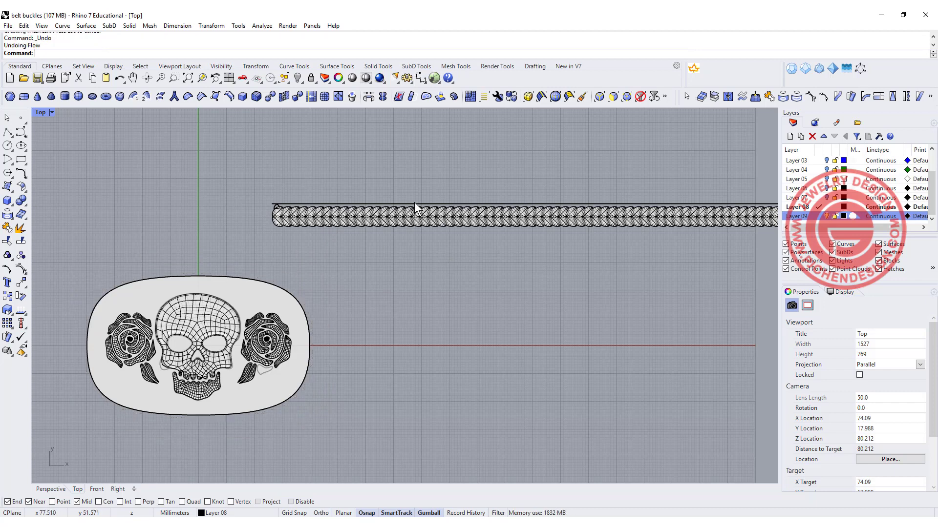
- Move the base line to just below the leaf row and hide the three stray construction curves at its start
left_click(415, 203)
left_click_drag(578, 166, 579, 189)
right_click(373, 251)
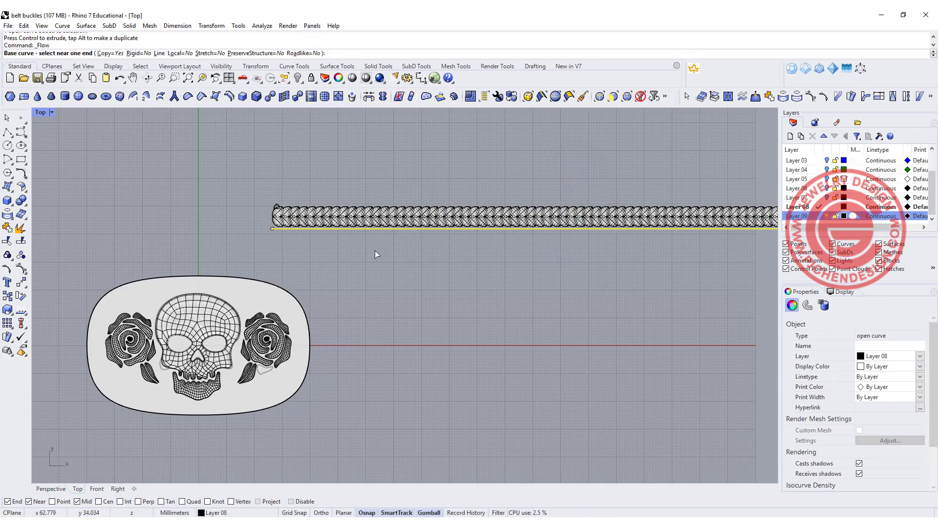
scroll(462, 215, "down", 8)
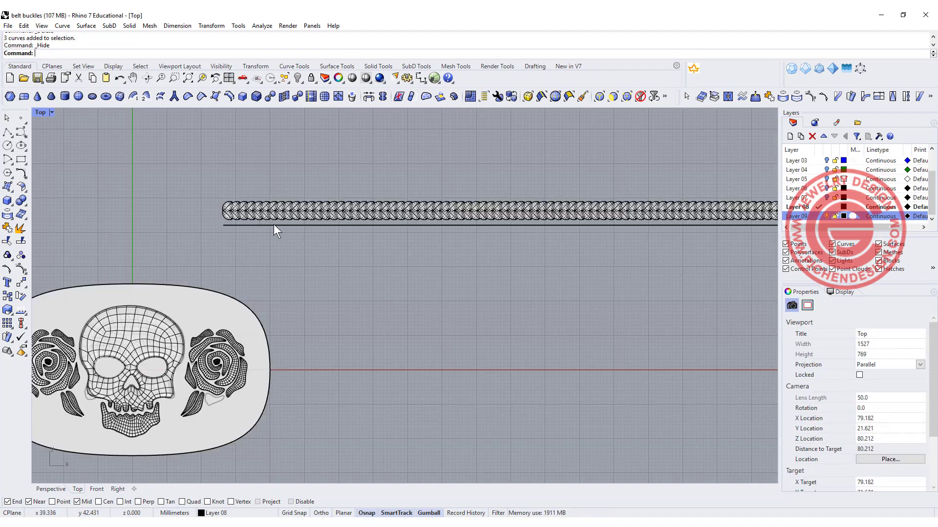
- Flow all leaf pairs along the buckle's outline curve with Record History on, using the line below the row as the base curve
left_click(272, 209)
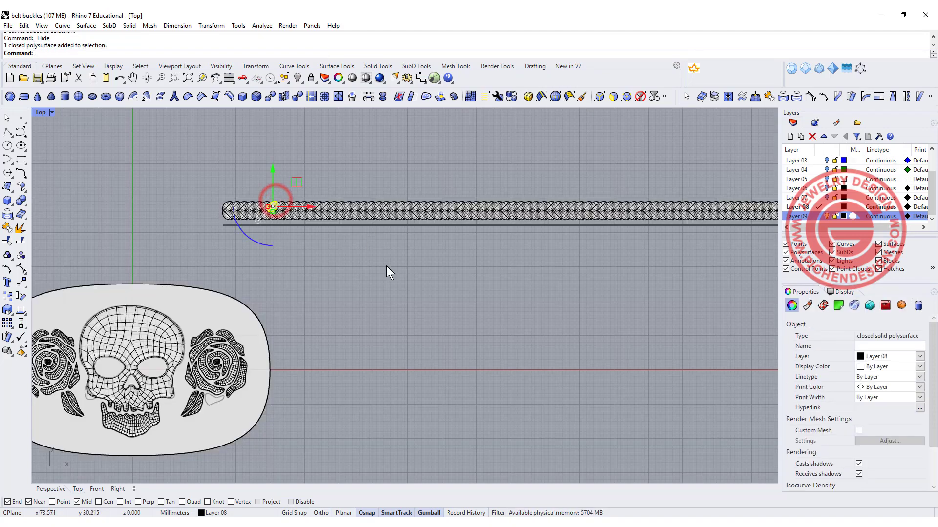
left_click(386, 266)
scroll(512, 260, "down", 5)
left_click_drag(605, 231, 205, 204)
scroll(230, 236, "up", 3)
scroll(239, 229, "up", 2)
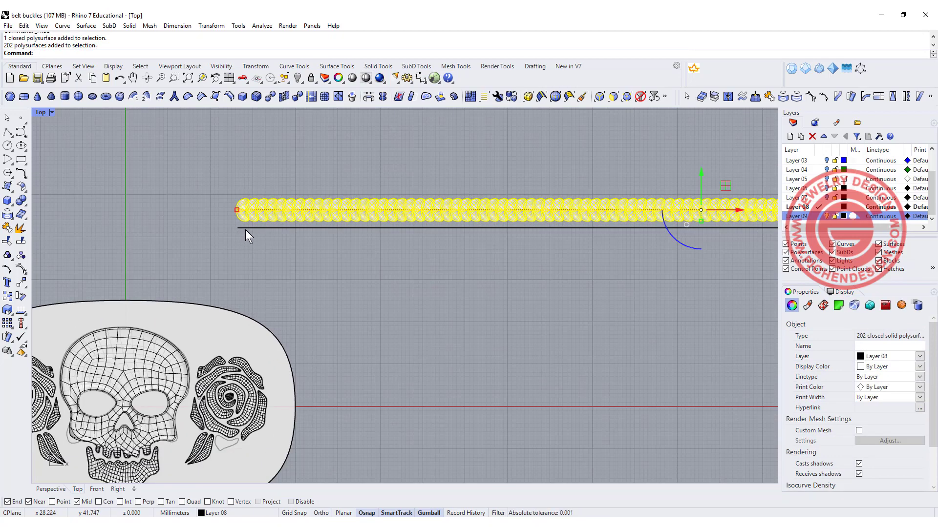
left_click(267, 28)
mouse_move(222, 26)
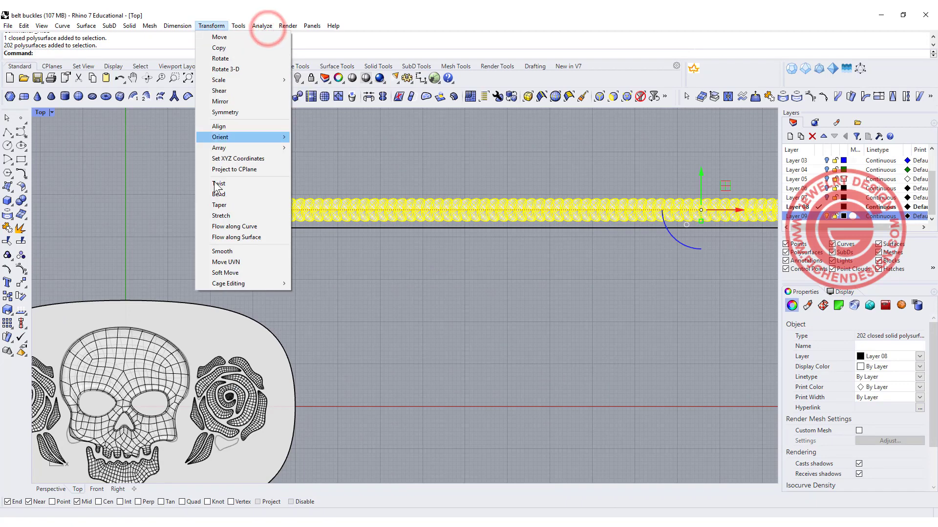
left_click(232, 228)
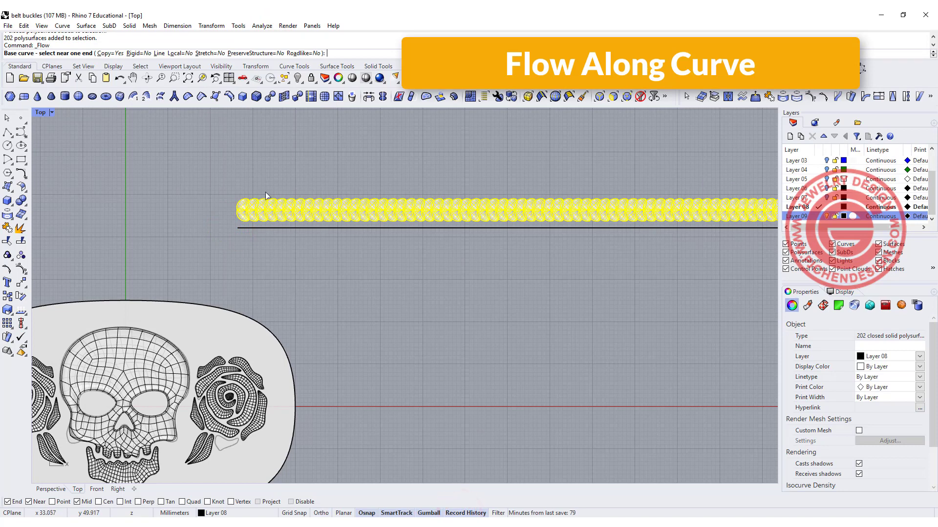
left_click(247, 228)
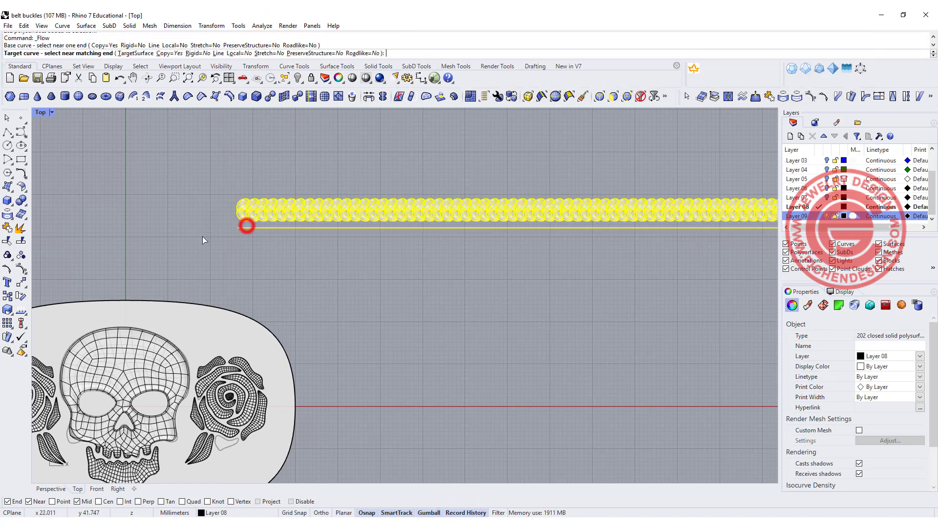
left_click(106, 301)
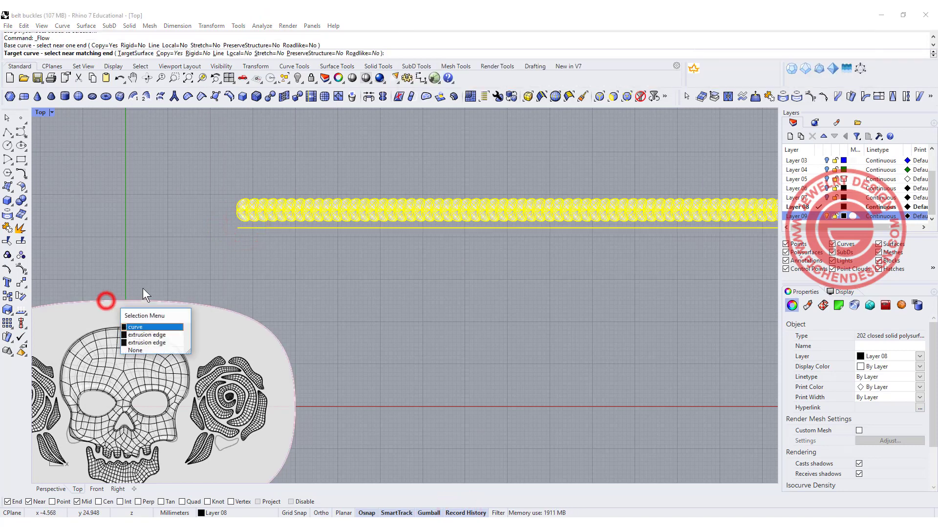
left_click(149, 324)
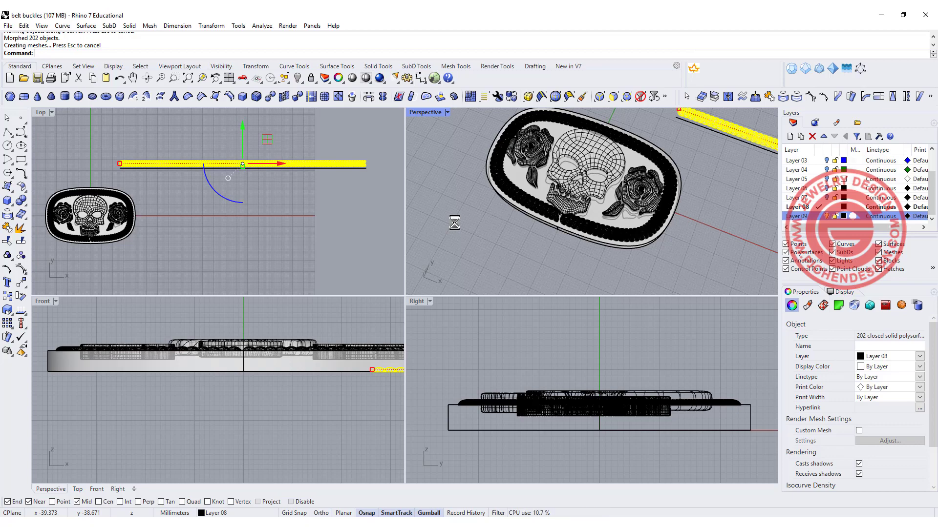
- Move the base line slightly closer to the leaf row to shift the history-linked border outward on the buckle
double_click(426, 112)
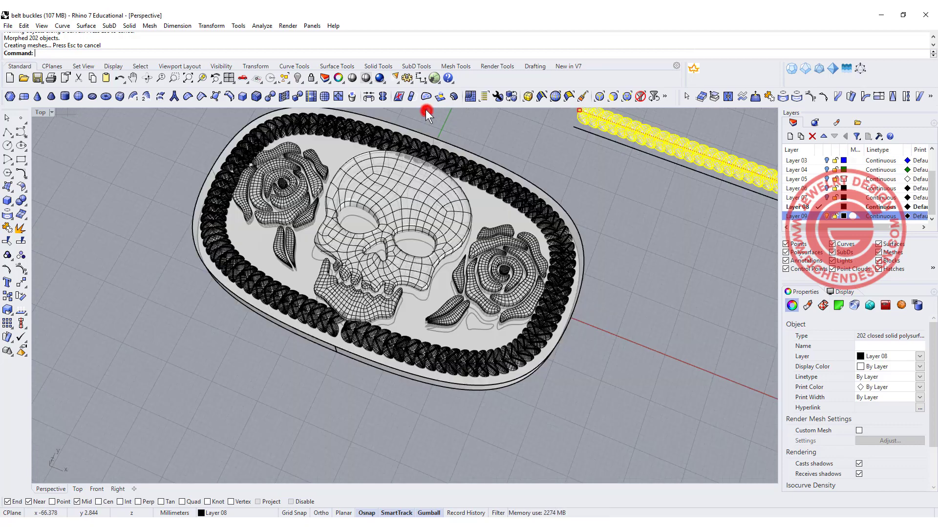
scroll(620, 222, "down", 5)
right_click_drag(620, 223, 375, 226, "shift")
right_click_drag(348, 286, 390, 295)
scroll(326, 299, "up", 4)
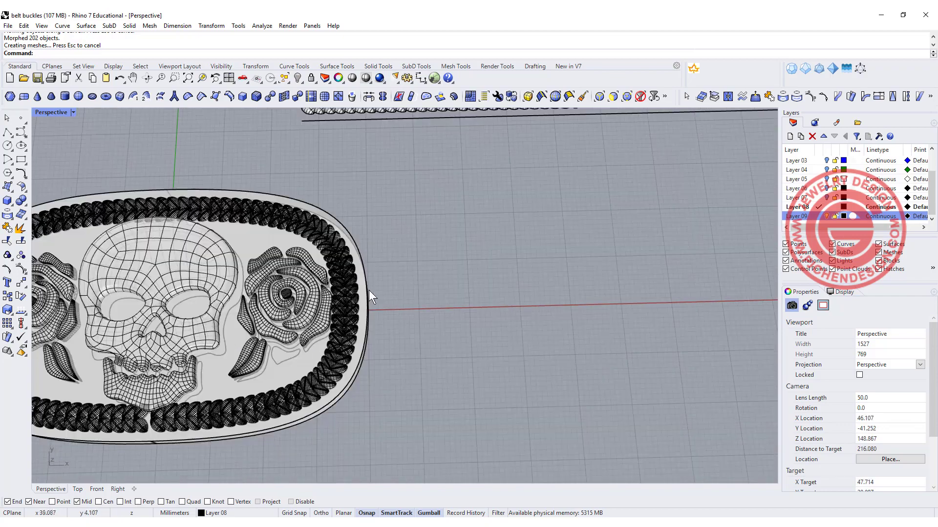
scroll(371, 287, "down", 3)
left_click(391, 157)
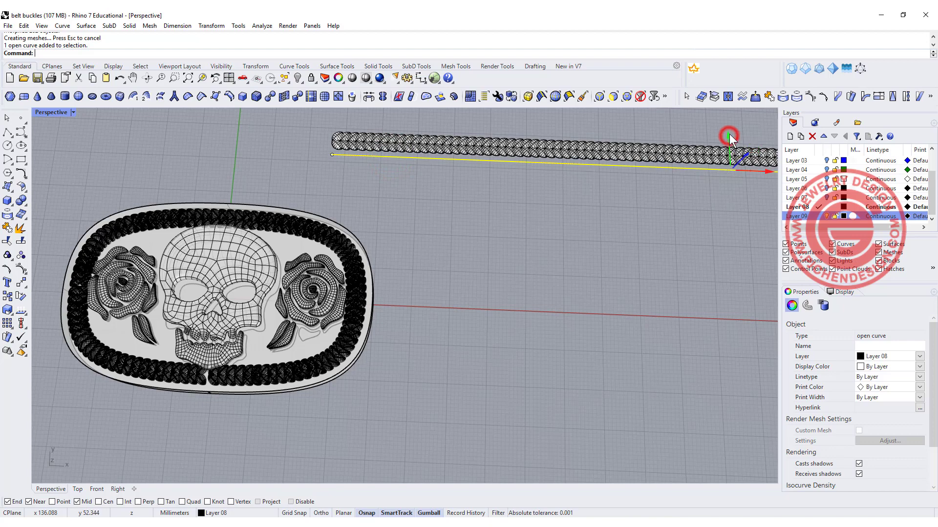
left_click_drag(729, 134, 722, 132)
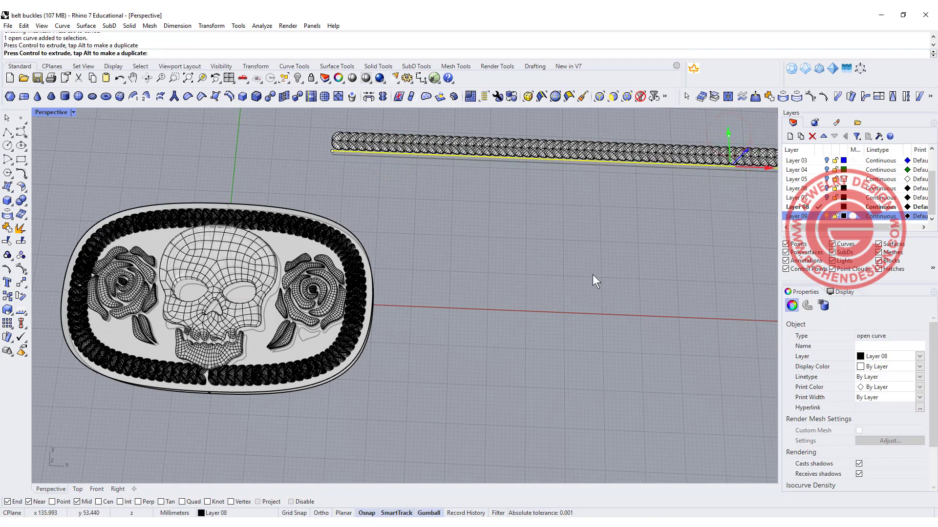
left_click(603, 233)
- Fine-tune the base line's distance below the leaf row so the linked border sits just inside the buckle's outer edge
scroll(600, 218, "down", 5)
right_click_drag(605, 217, 536, 227, "shift")
double_click(53, 112)
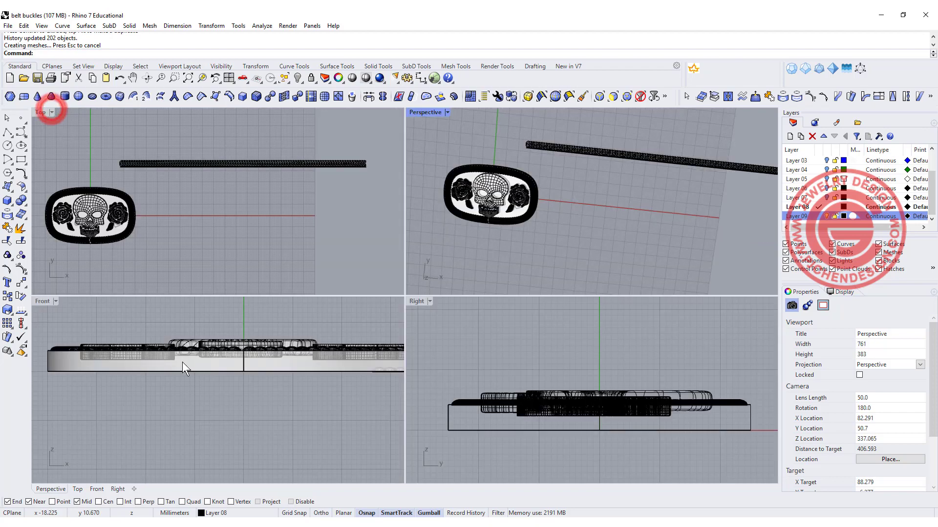
scroll(375, 177, "up", 2)
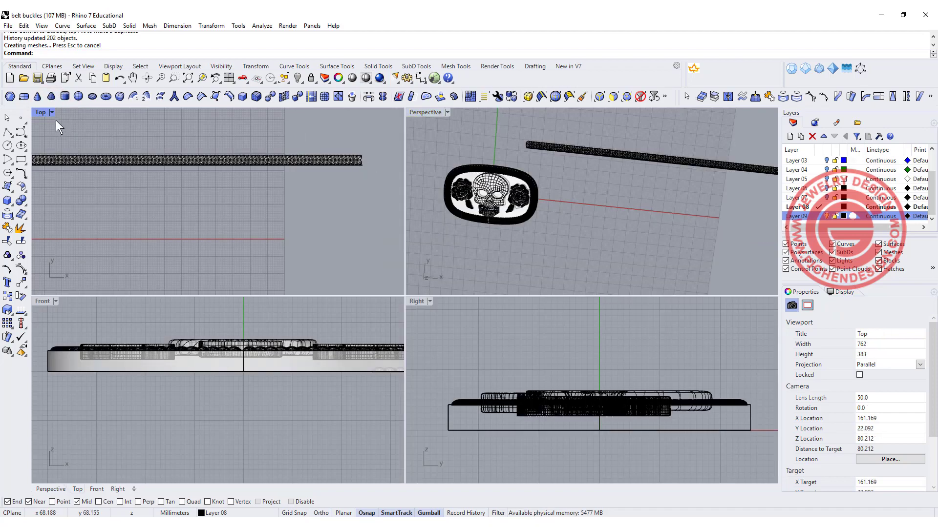
double_click(40, 110)
scroll(522, 230, "down", 4)
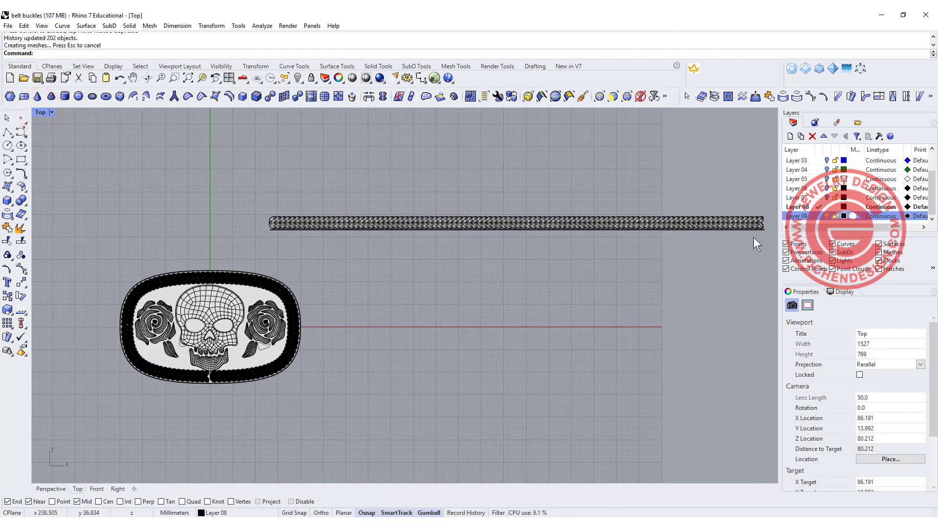
left_click_drag(768, 227, 200, 159)
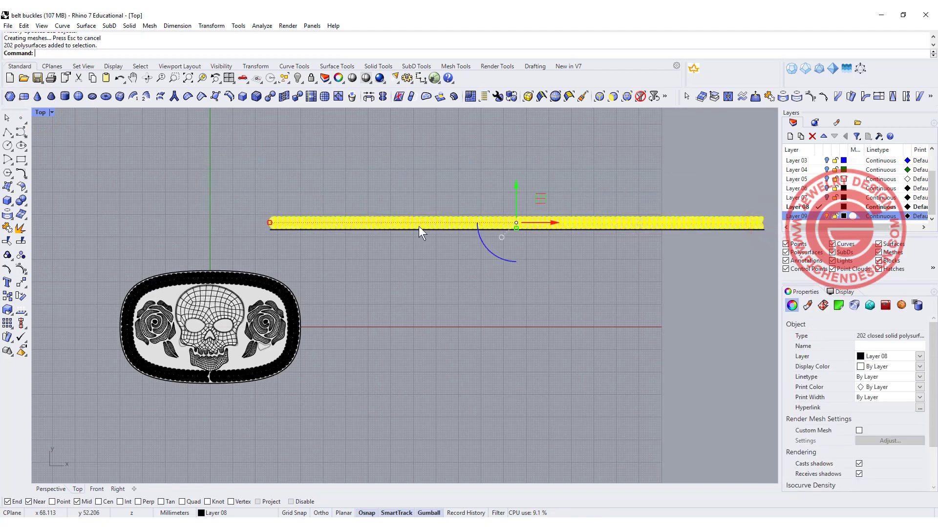
scroll(519, 227, "up", 2)
scroll(517, 231, "up", 2)
left_click_drag(503, 239, 513, 198)
left_click(444, 243)
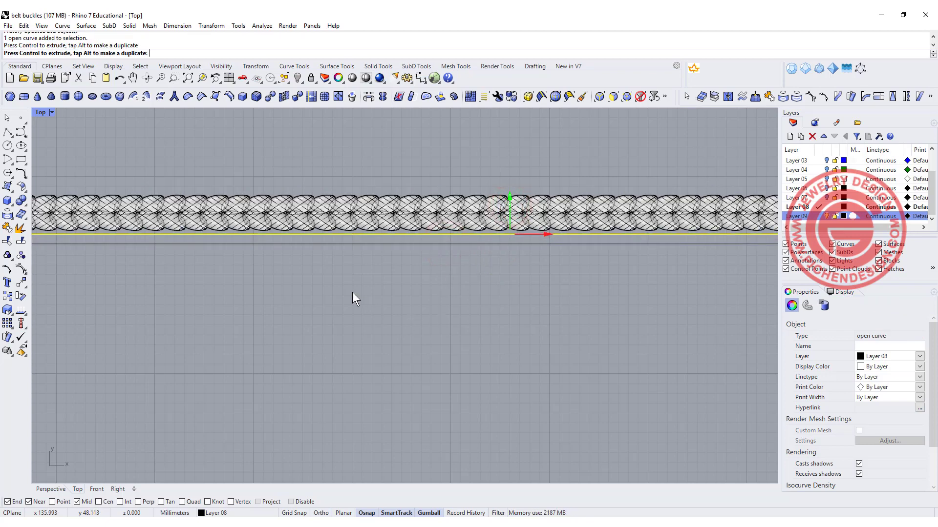
left_click(369, 258)
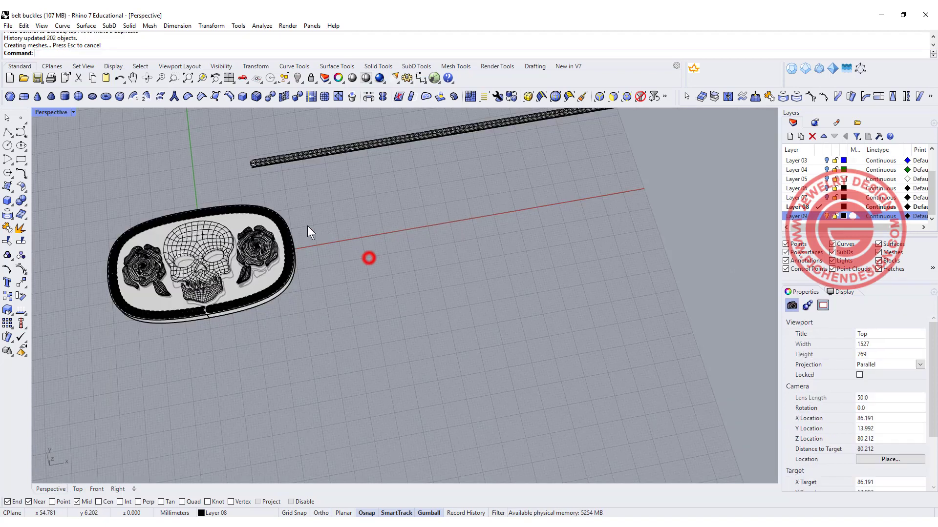
scroll(307, 226, "up", 5)
mouse_move(345, 269)
right_mouse_down()
mouse_move(408, 268)
mouse_move(346, 268)
right_mouse_up()
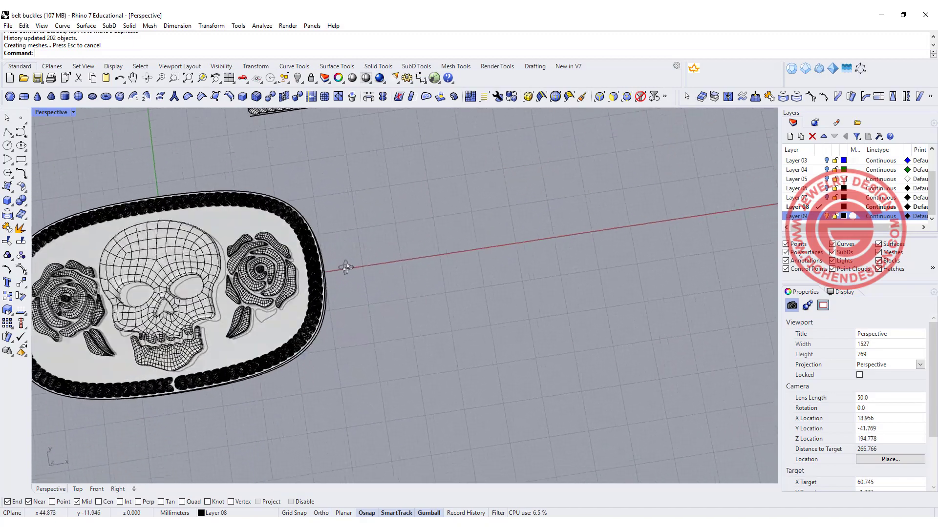
- Copy the last pair of border leaves sideways to fill the gap at the buckle's lower edge
scroll(185, 335, "up", 10)
left_click(401, 348)
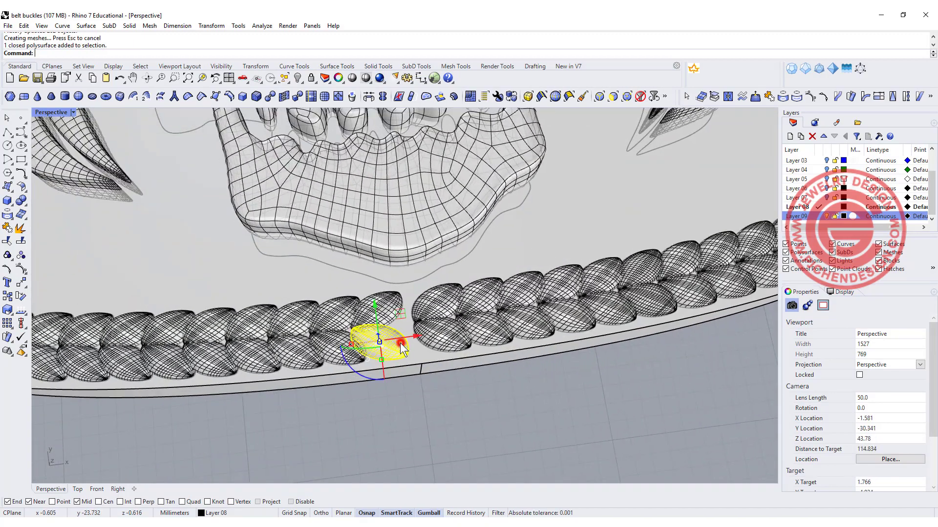
left_click(397, 302, "shift")
left_click_drag(414, 322, 449, 318)
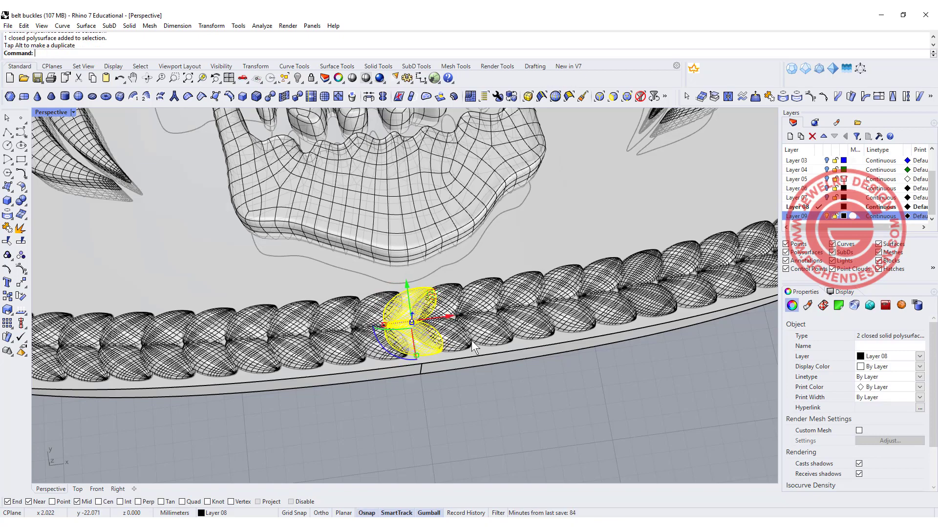
left_click(555, 397)
scroll(555, 398, "down", 8)
scroll(521, 315, "down", 5)
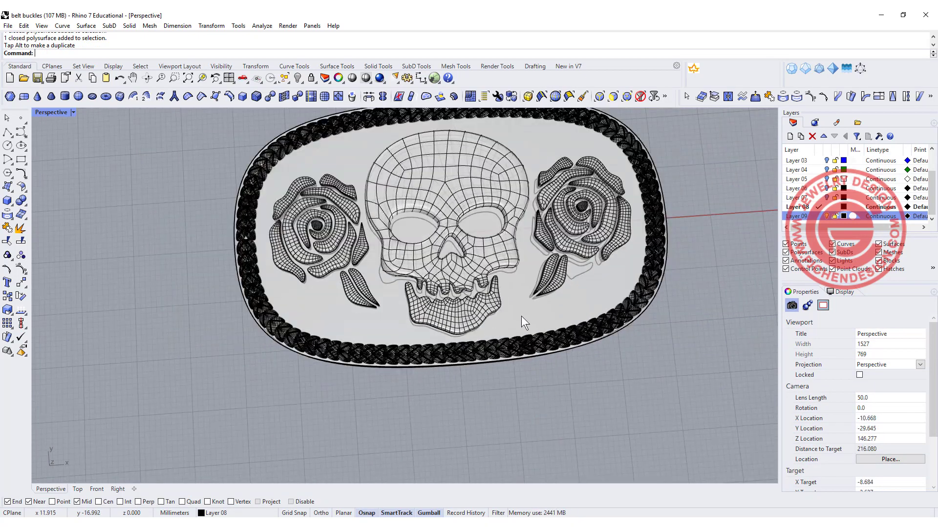
- Inspect the completed leaf border and the leftover construction curve beside the right rose's leaf
scroll(509, 279, "up", 4)
right_click_drag(510, 278, 506, 275)
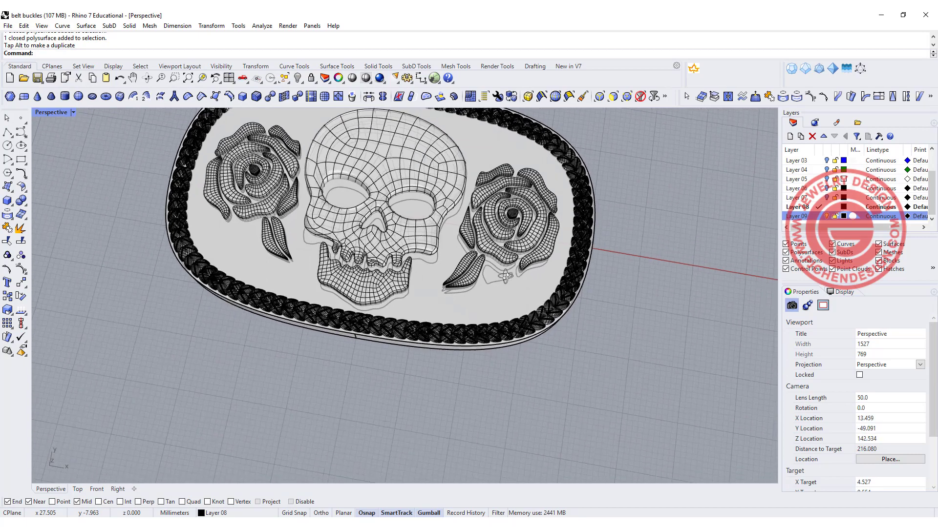
scroll(506, 276, "up", 12)
left_click(515, 265)
left_click(517, 260)
scroll(503, 269, "down", 6)
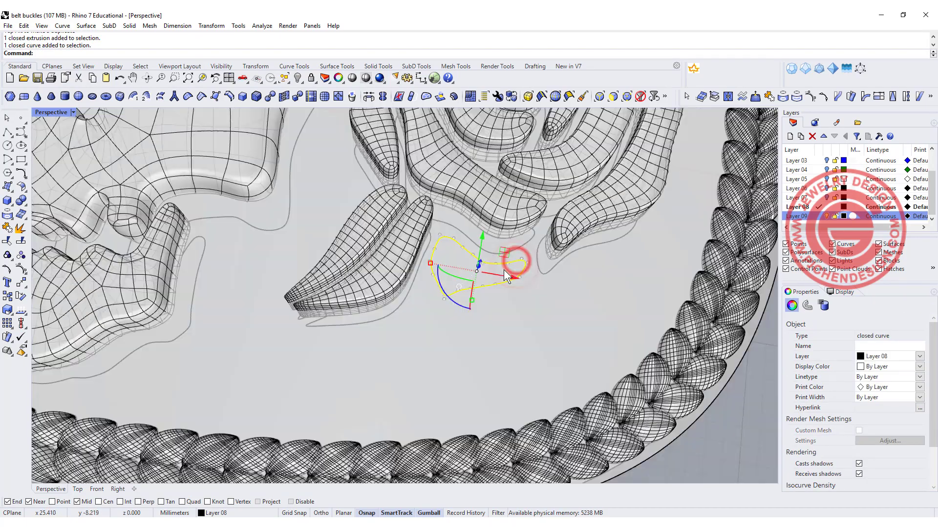
right_click_drag(589, 243, 626, 342, "shift")
left_click(703, 313)
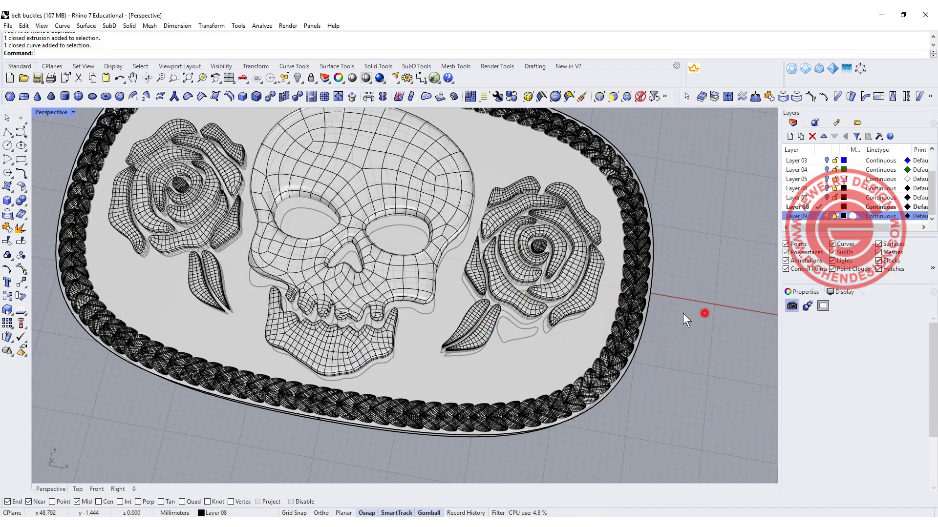
right_click_drag(683, 312, 544, 289)
scroll(598, 286, "down", 4)
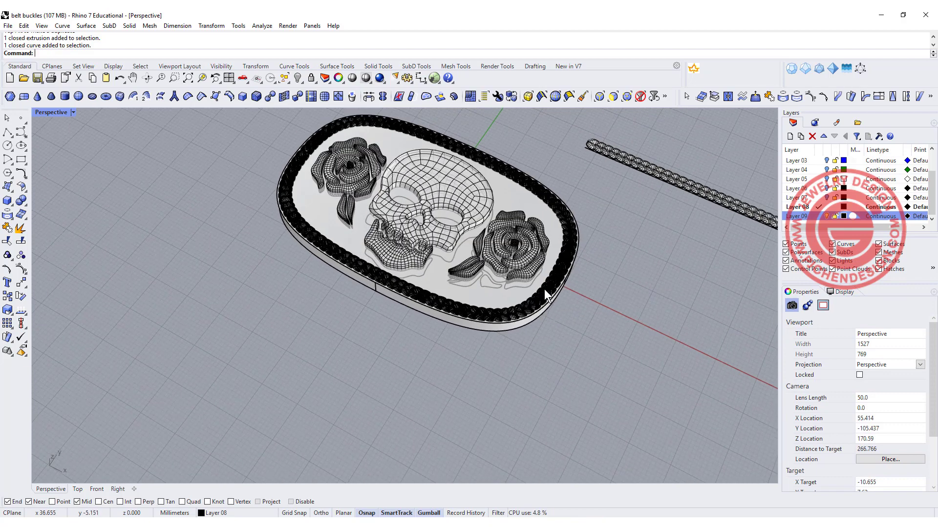
scroll(547, 286, "up", 4)
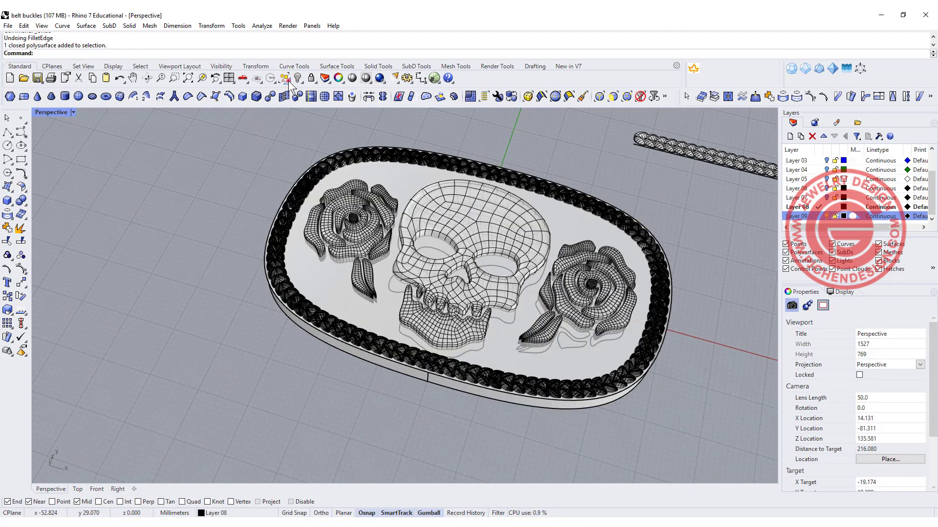
- Select all curves in the model and hide them
left_click(287, 81)
left_click(283, 146)
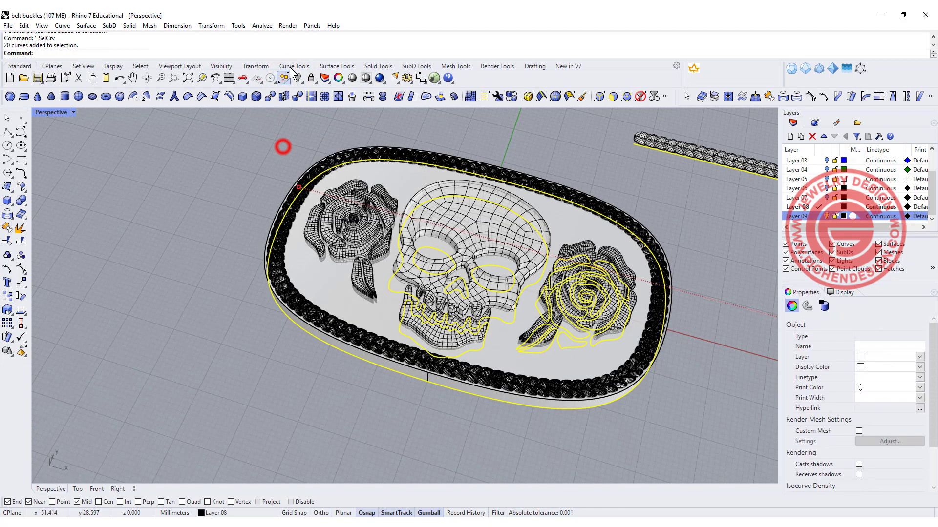
left_click(298, 78)
right_click_drag(410, 332, 433, 302)
- Scale only the border leaves vertically in the Front view to nearly double their thickness, excluding the skull and roses from the selection
double_click(54, 112)
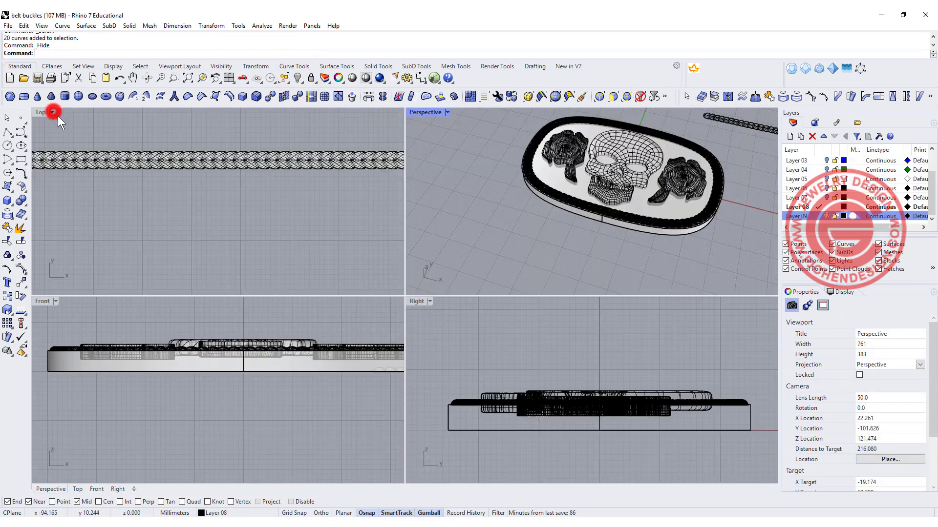
left_click_drag(124, 375, 320, 387)
scroll(264, 379, "up", 4)
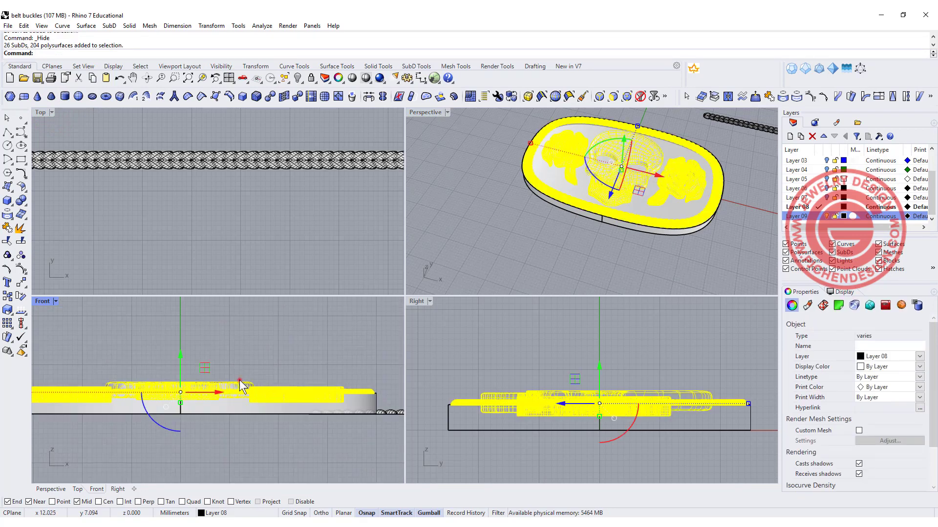
left_click(239, 381, "ctrl")
left_click(265, 396, "ctrl")
left_click(206, 383, "ctrl")
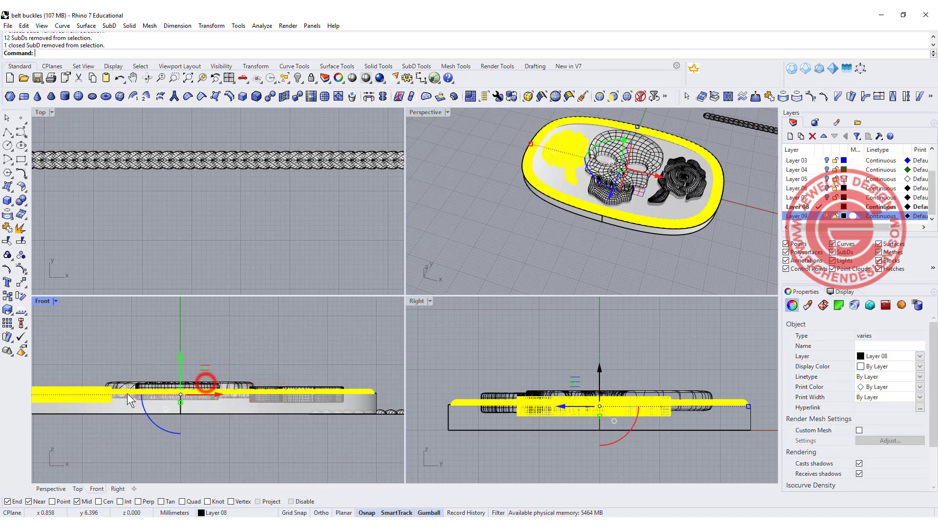
left_click(101, 400, "ctrl")
scroll(195, 393, "up", 2)
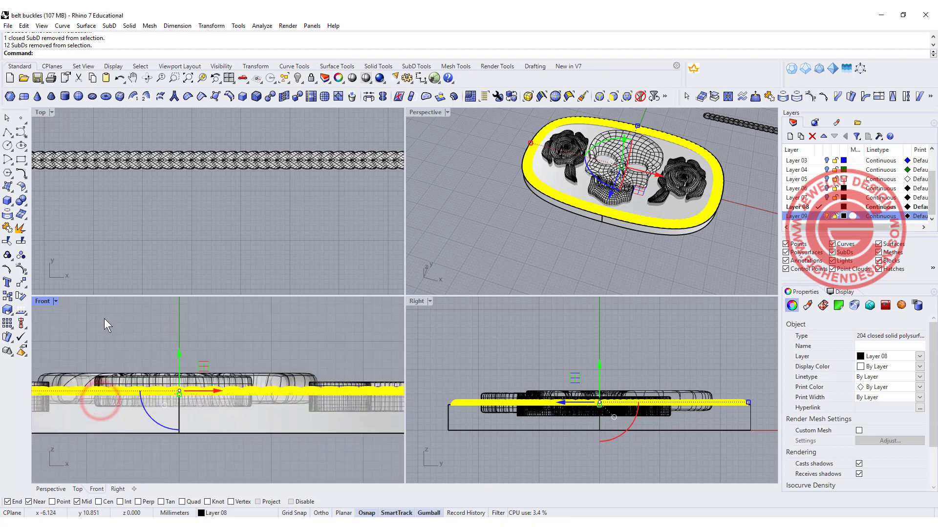
double_click(39, 301)
scroll(342, 306, "up", 2)
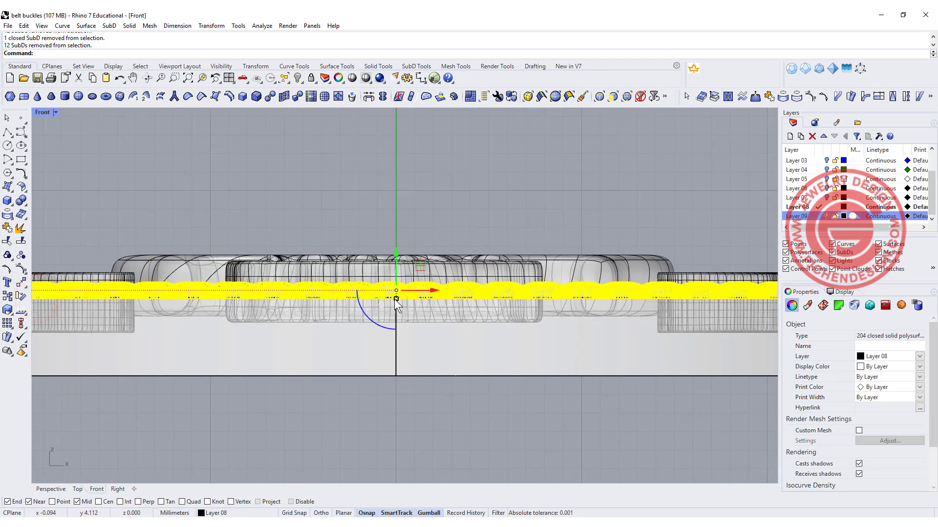
left_click_drag(397, 299, 395, 304)
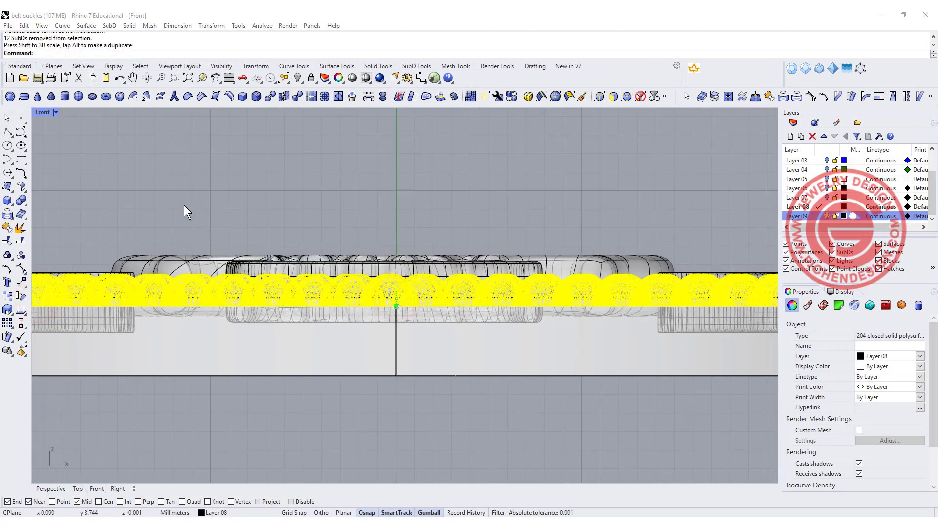
left_click(472, 289)
left_click(372, 172)
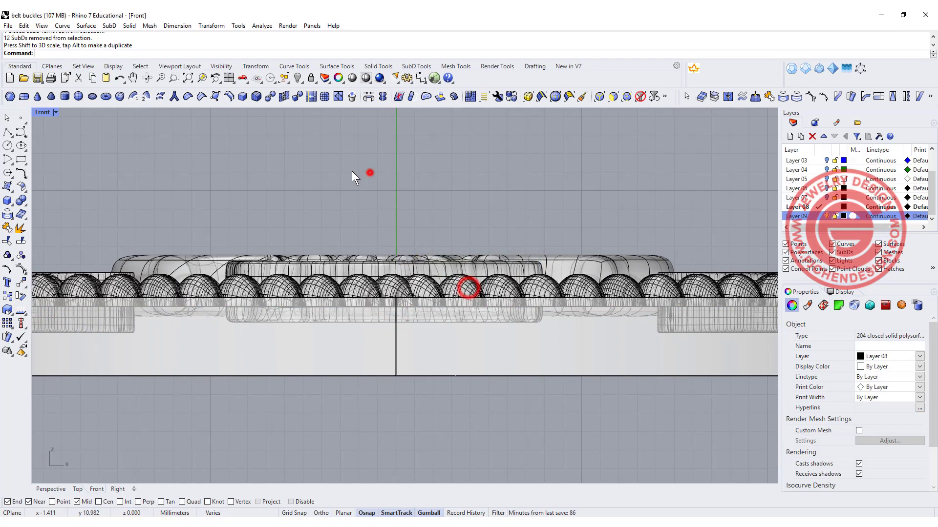
- Fillet the upper and lower outer edges of the buckle body with a radius of 1 mm
double_click(42, 111)
scroll(590, 191, "down", 8)
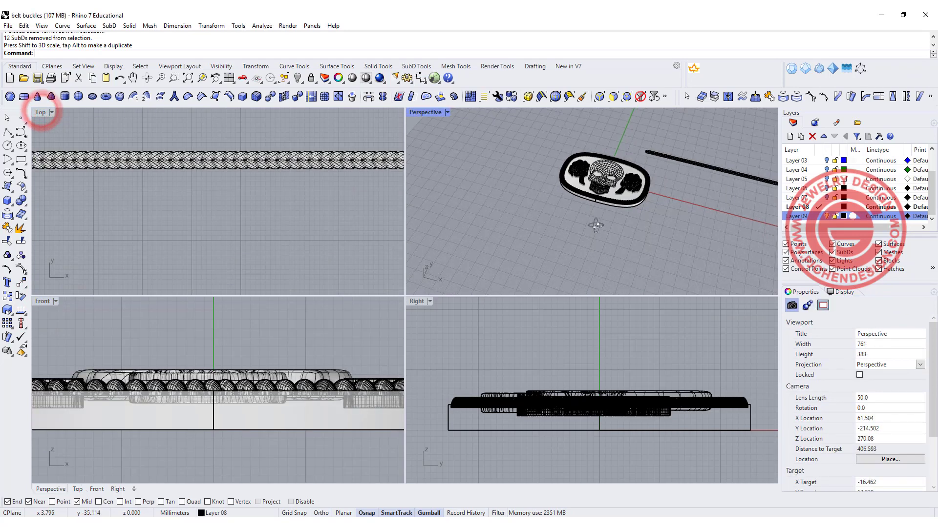
right_click_drag(596, 224, 593, 240)
scroll(272, 362, "down", 6)
left_click(423, 107)
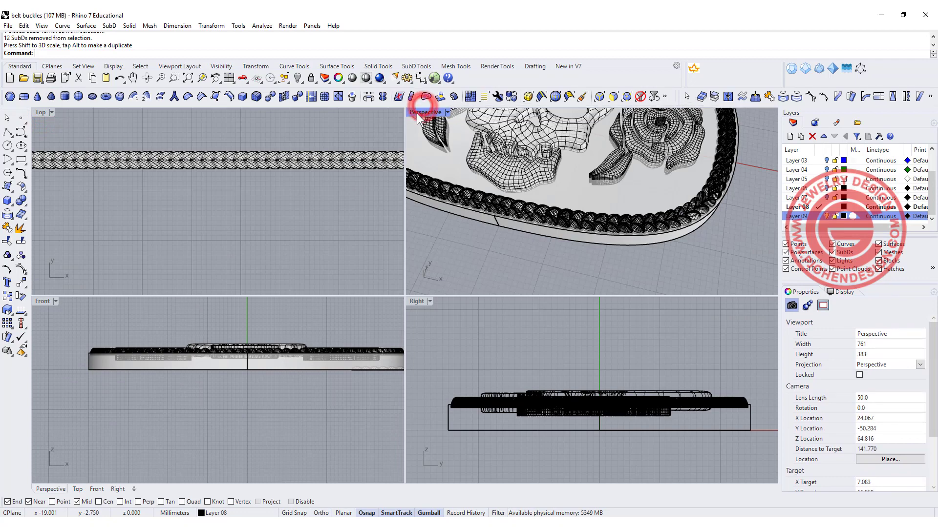
double_click(417, 113)
right_click_drag(686, 260, 542, 250, "shift")
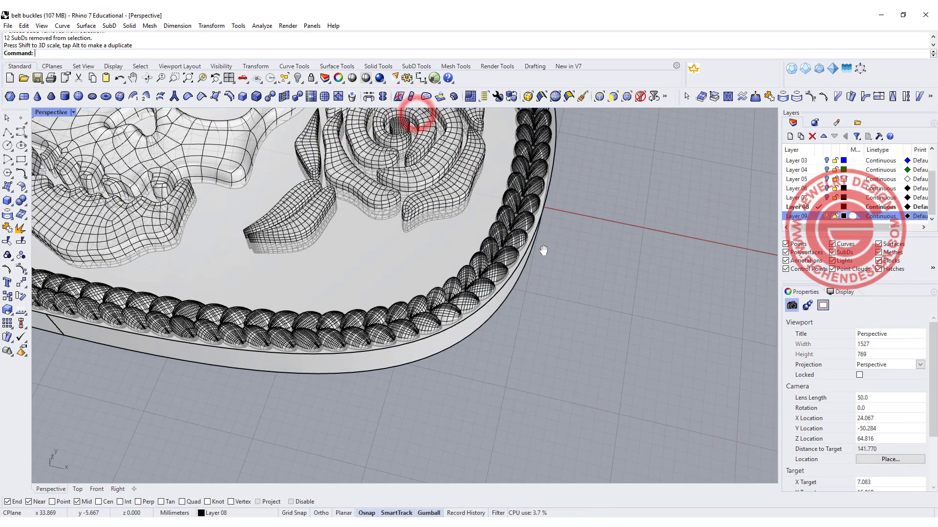
left_click(19, 201)
left_click(105, 220)
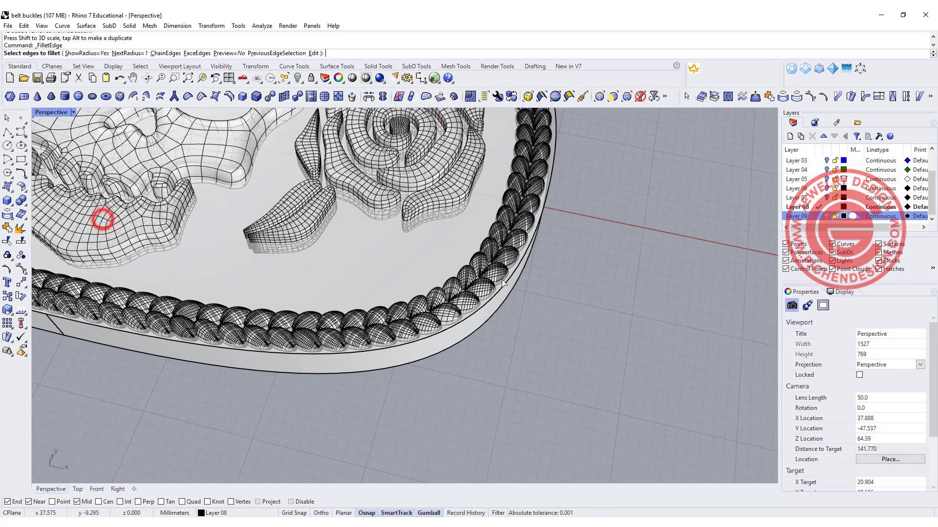
left_click(518, 273)
key("Return")
scroll(555, 297, "down", 5)
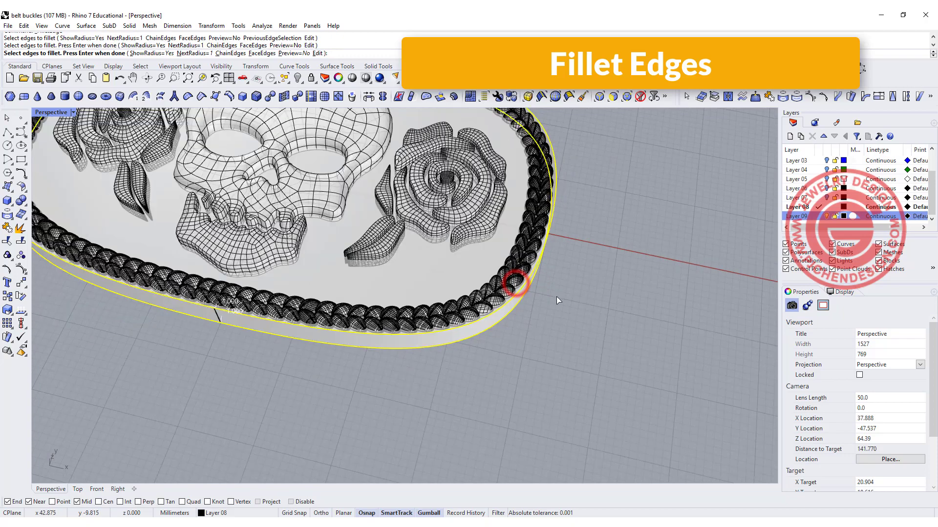
key("Return")
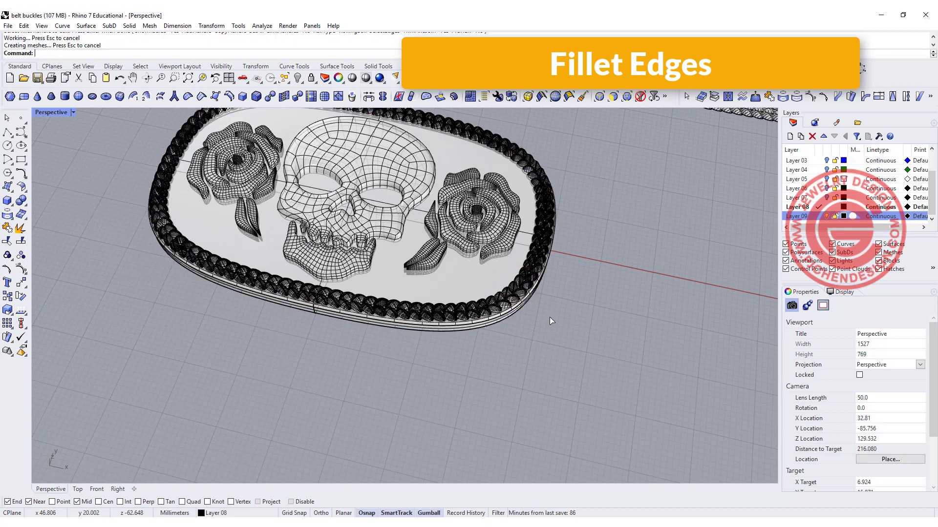
- Check the object types of the border leaves, the buckle body and the skull to tell polysurfaces from SubDs
right_click_drag(549, 317, 590, 291)
scroll(528, 301, "up", 2)
scroll(590, 291, "down", 3)
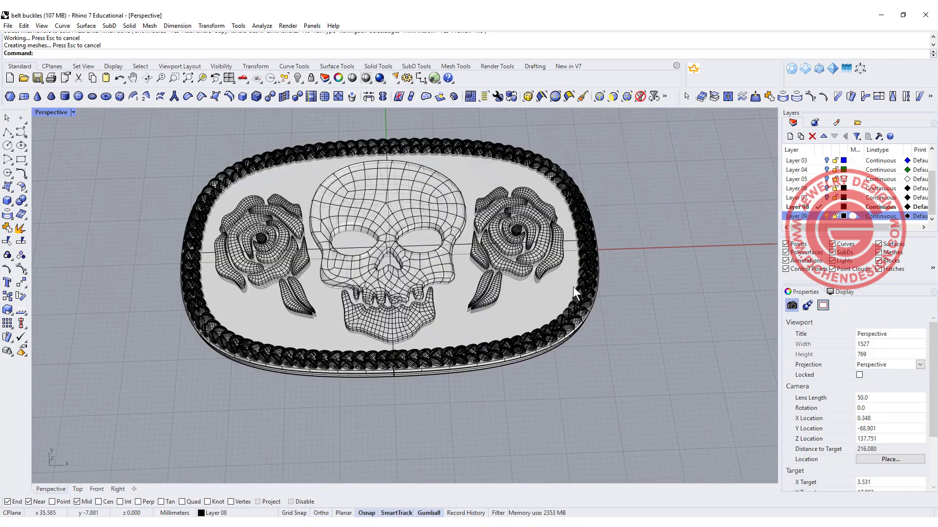
left_click(495, 344)
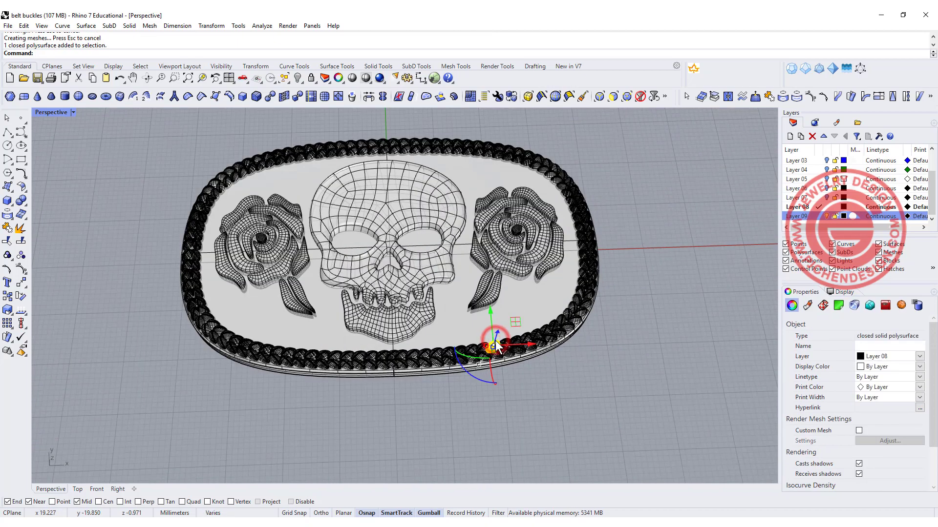
left_click(527, 304)
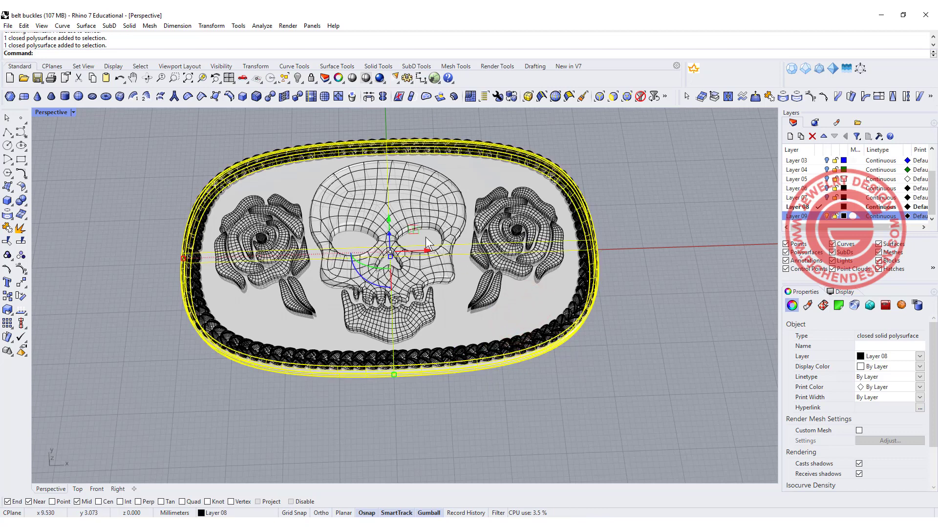
left_click(204, 149)
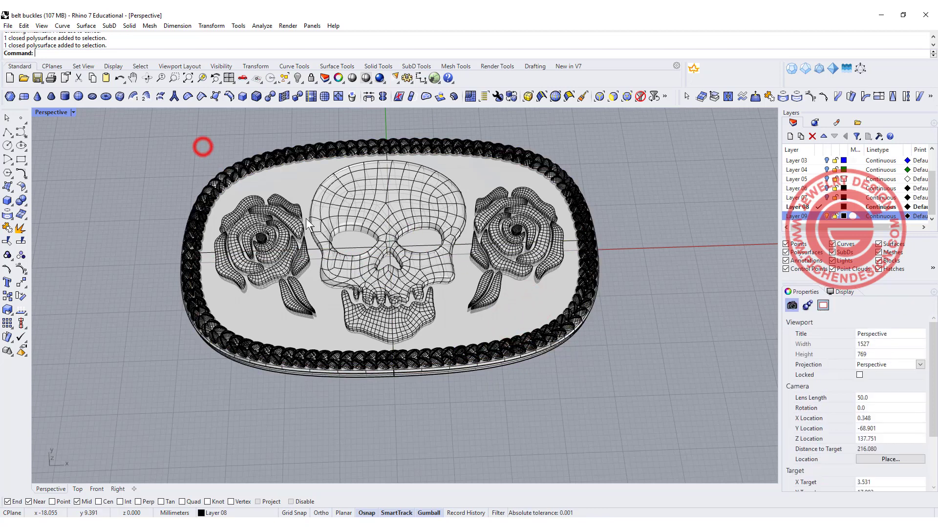
left_click(390, 202)
left_click(425, 182)
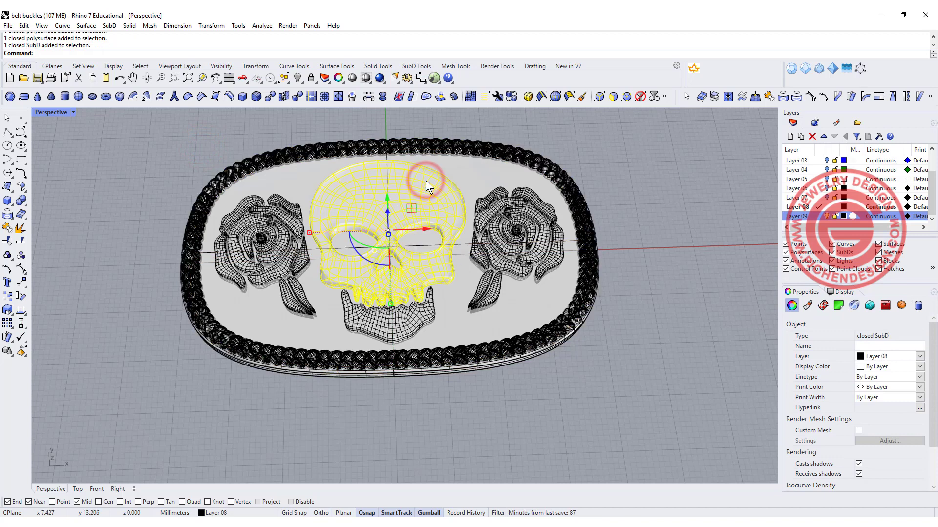
left_click(192, 141)
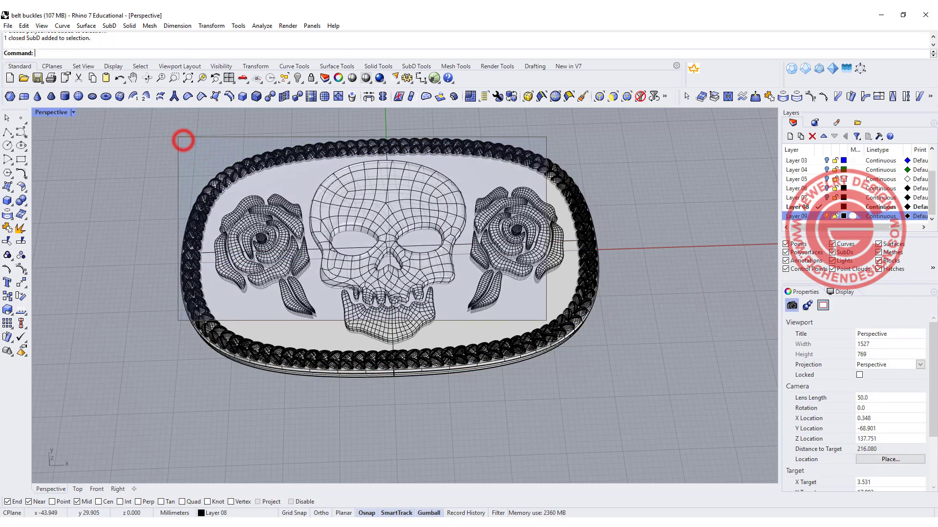
left_click(311, 157)
left_click(314, 151)
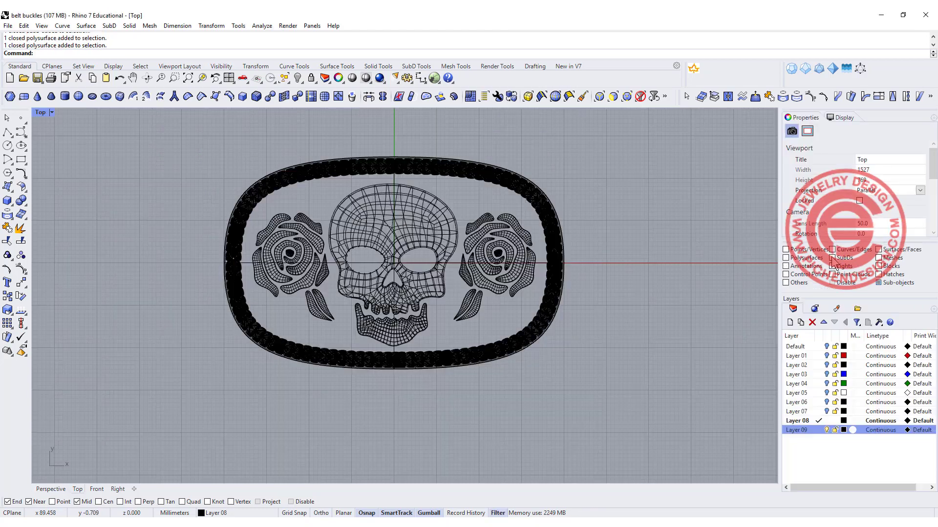
- Limit selection to SubDs and convert the skull and both roses to NURBS, keeping the input objects
left_click(832, 258)
left_click(365, 233)
left_click(423, 165)
left_click_drag(225, 144, 548, 362)
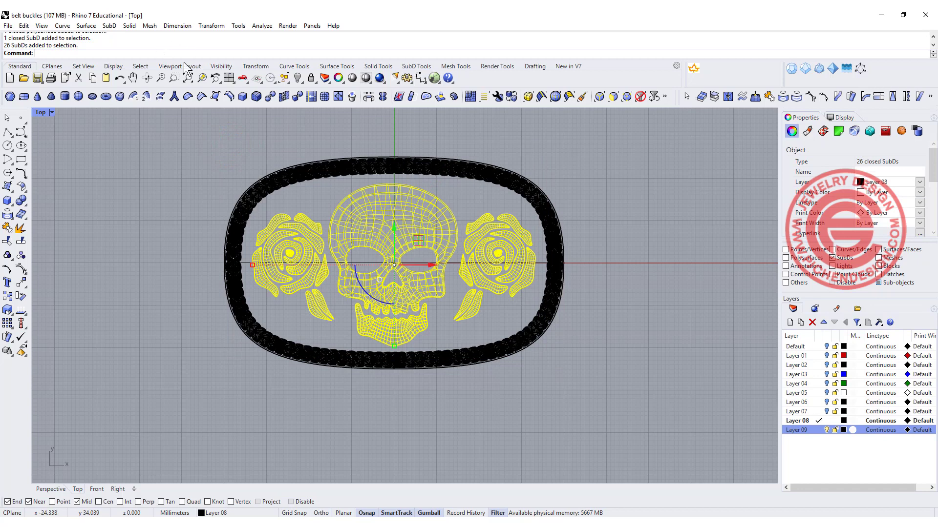
left_click(269, 98)
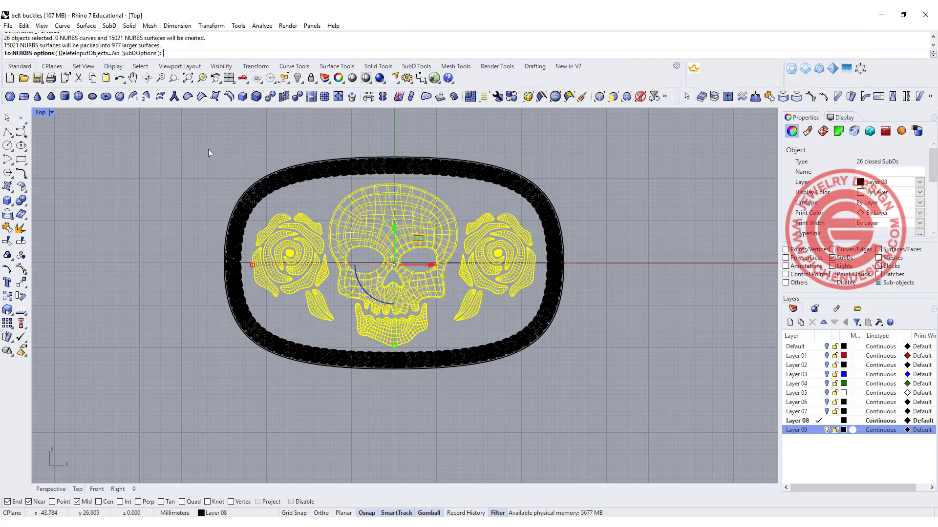
key("Return")
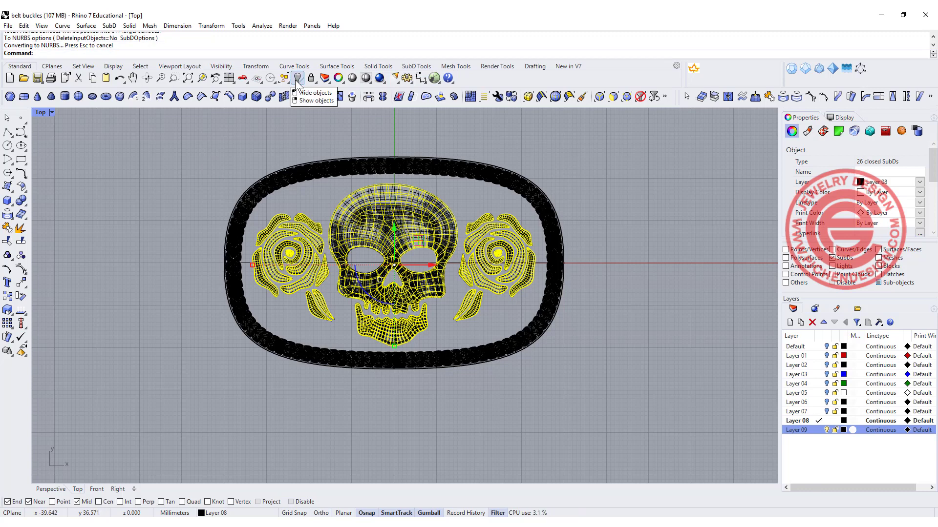
- Hide the original SubD skull and roses, leaving the NURBS copies on display
left_click(297, 78)
left_click(389, 237)
left_click(423, 224)
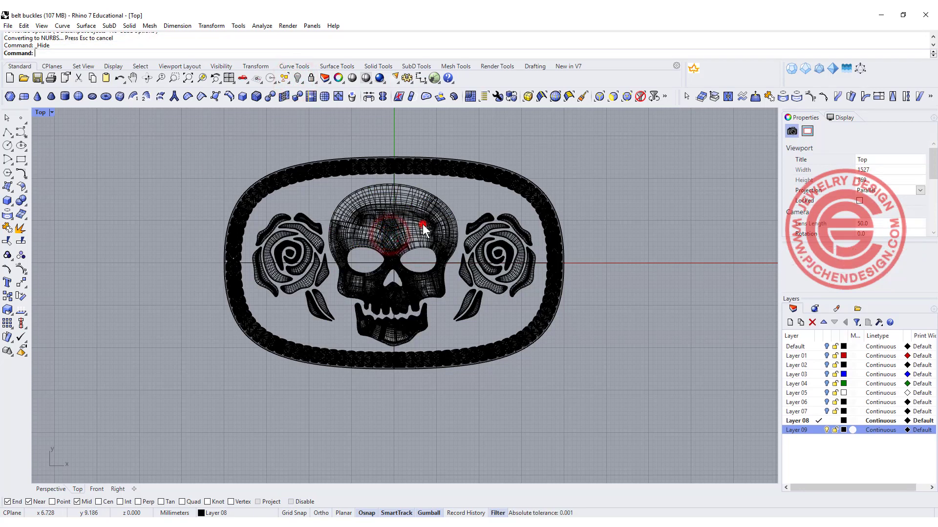
- Check in the four-view layout whether the whole buckle selects as a single solid
double_click(53, 112)
left_click(248, 189)
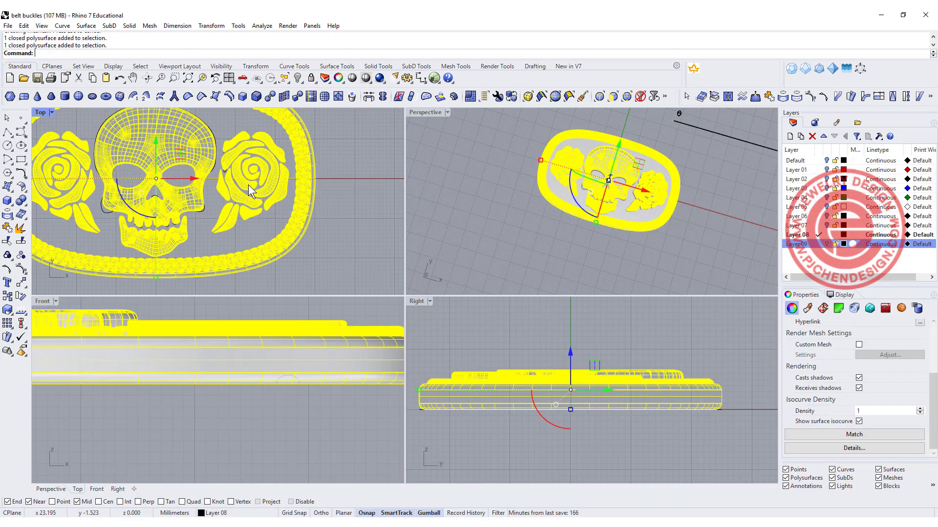
left_click(180, 430)
scroll(164, 377, "down", 4)
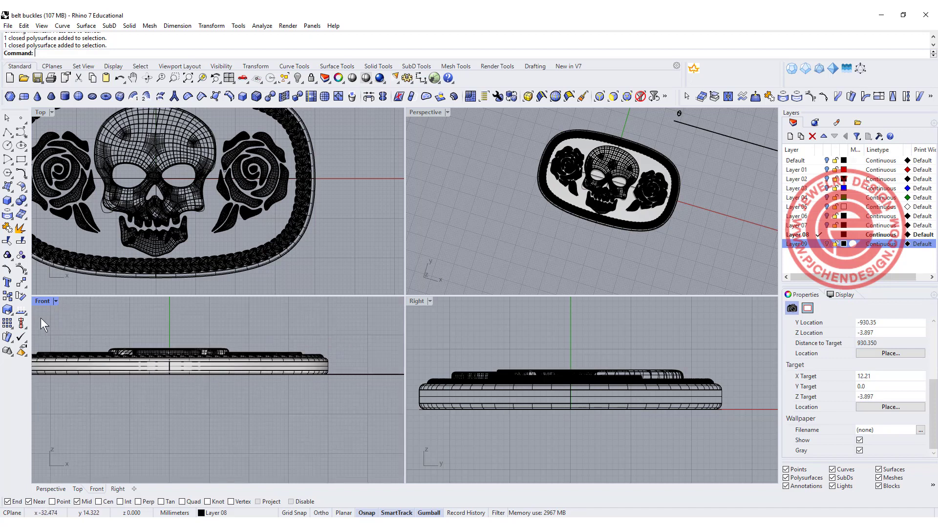
- Bend the whole buckle symmetrically downwards with Bend, using a horizontal spine from its bottom centre to about 48 mm along X
right_click_drag(115, 358, 174, 359)
left_click(175, 360)
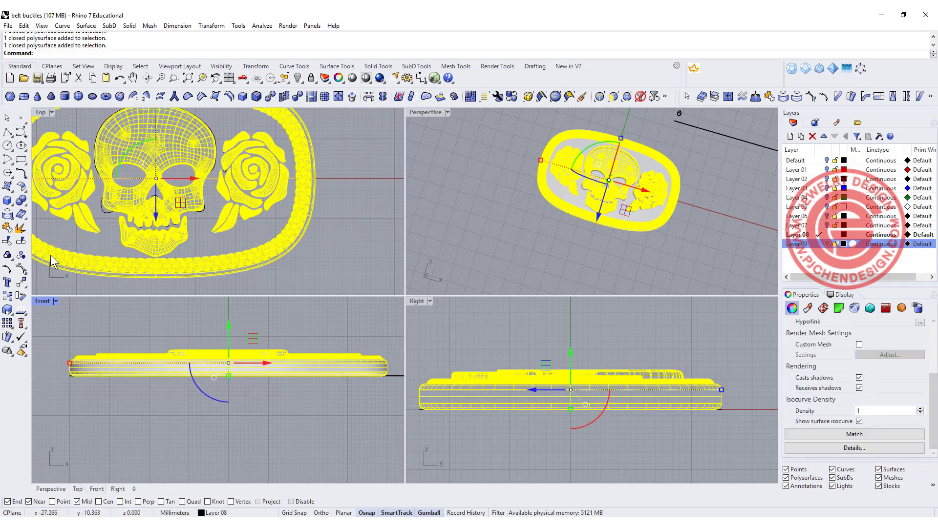
left_click(26, 285)
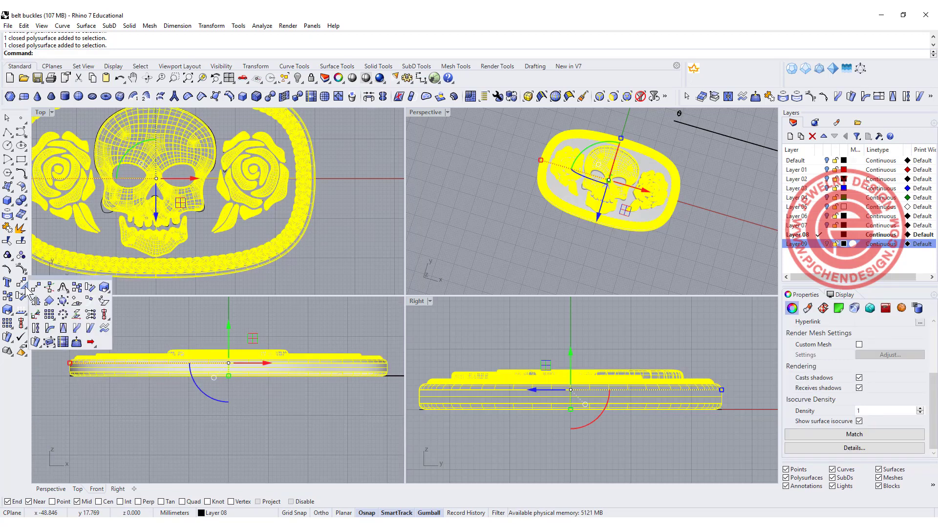
left_click(49, 328)
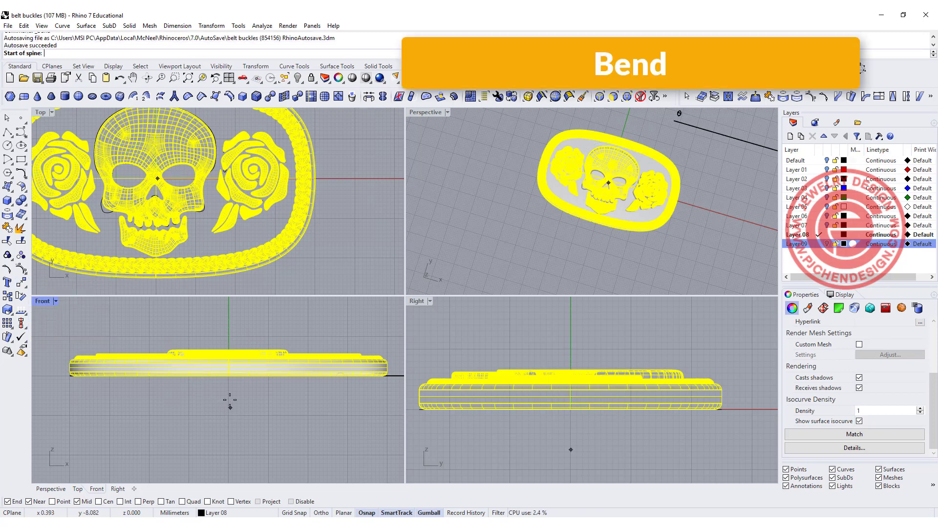
left_click(228, 378)
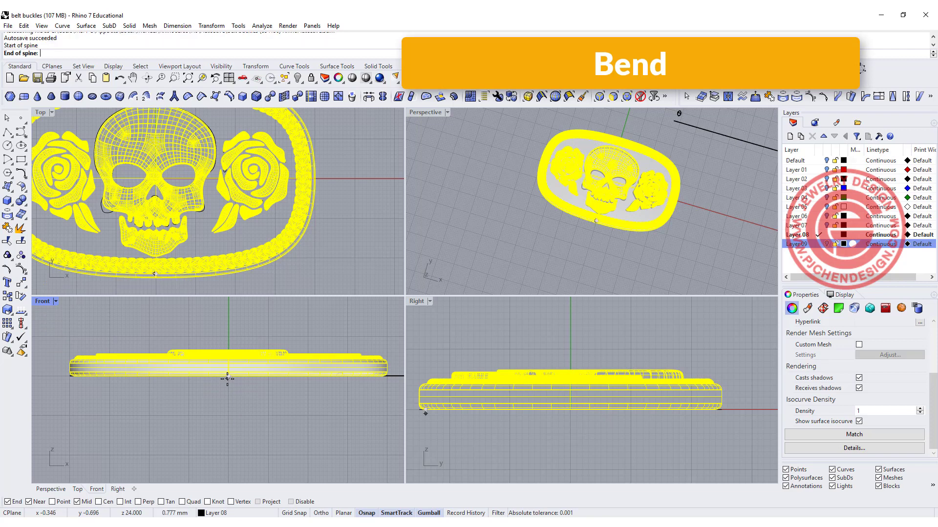
scroll(342, 380, "down", 2)
right_click_drag(346, 384, 222, 398)
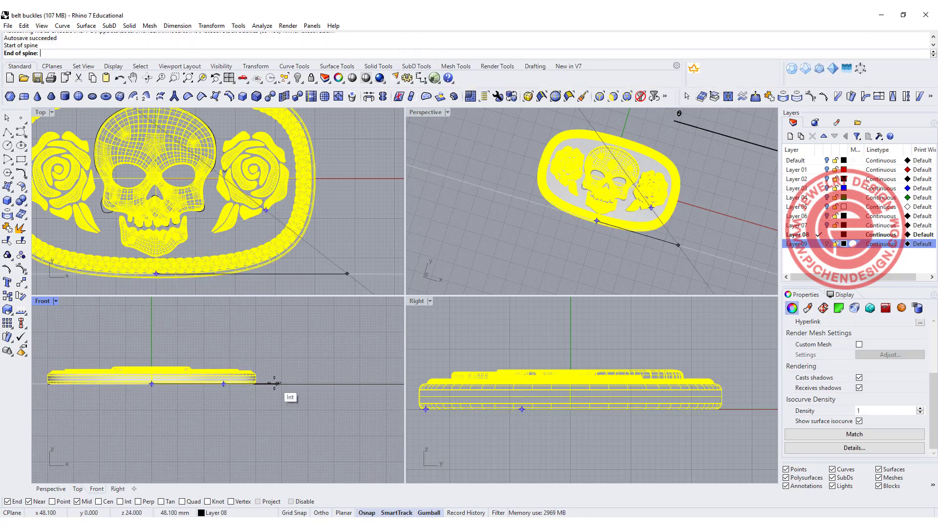
left_click(274, 384)
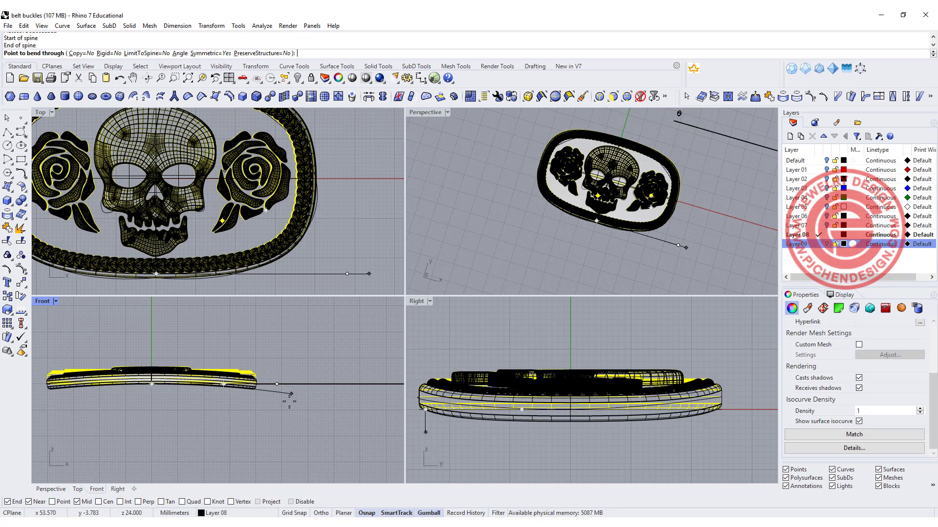
left_click(290, 394)
right_click_drag(280, 365, 303, 364)
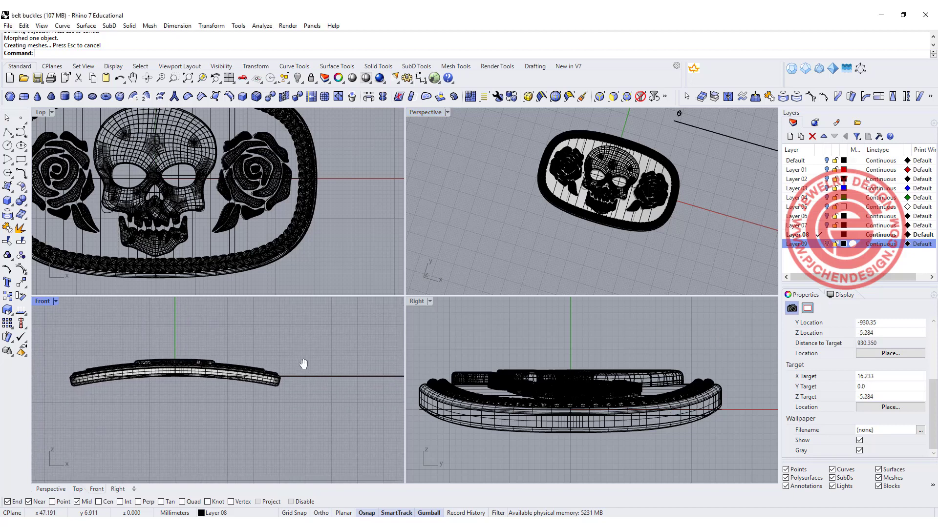
right_click_drag(649, 236, 581, 162)
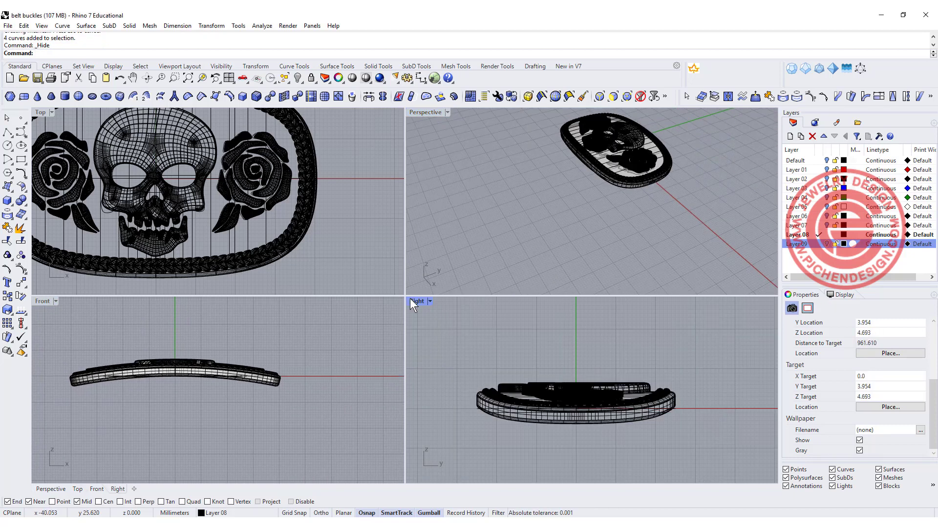
- Draw a corner-to-corner rectangle above the buckle in an enlarged Right view, roughly centred on the vertical axis
double_click(416, 301)
scroll(423, 303, "down", 3)
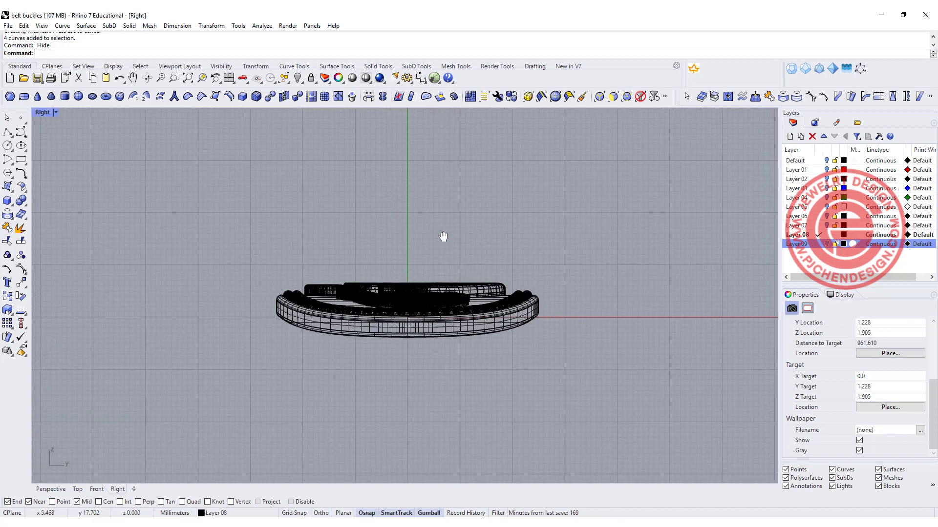
left_click(20, 165)
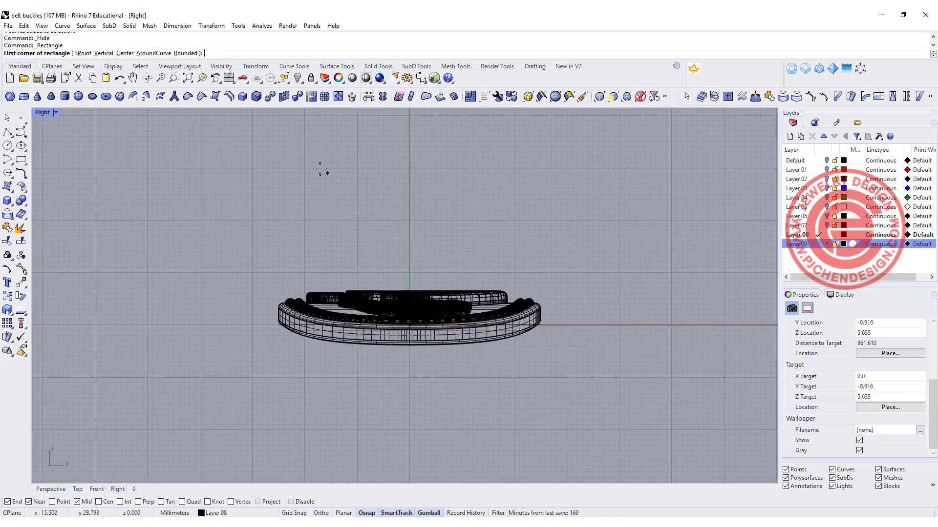
left_click(318, 164)
left_click(510, 240)
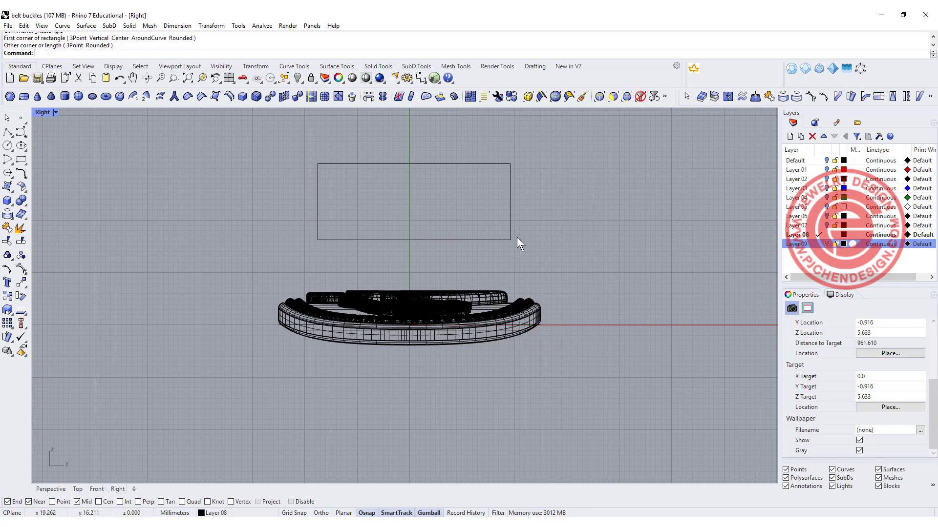
- Explode the rectangle into separate segments and delete its top edge to leave an open U shape
left_click(346, 162)
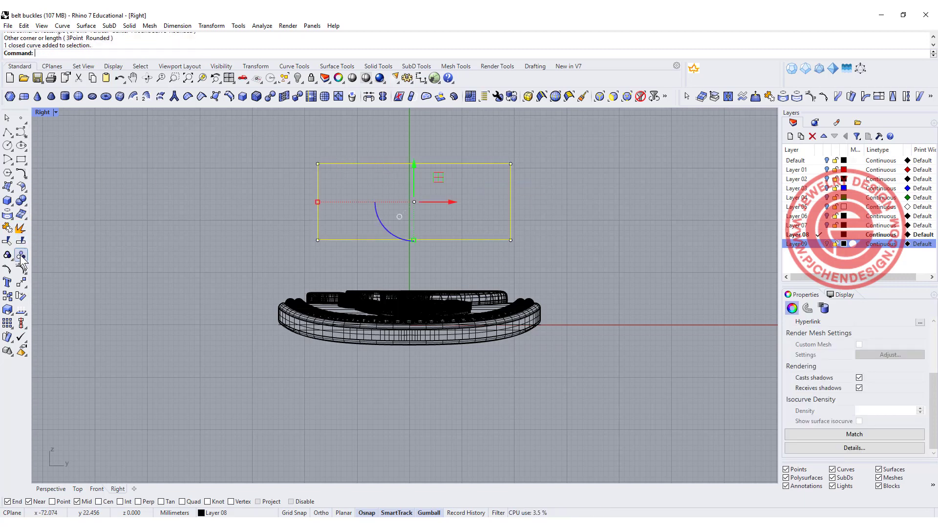
left_click(21, 229)
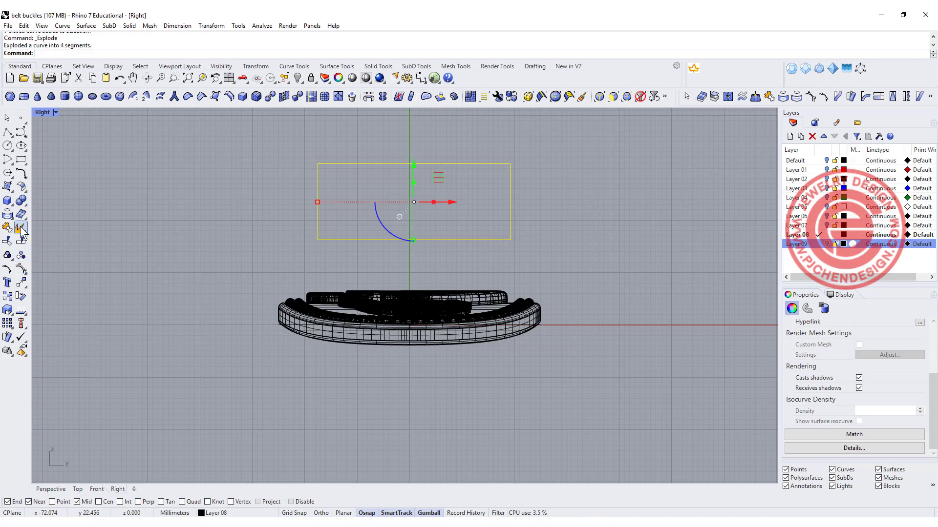
left_click(291, 197)
left_click(365, 164)
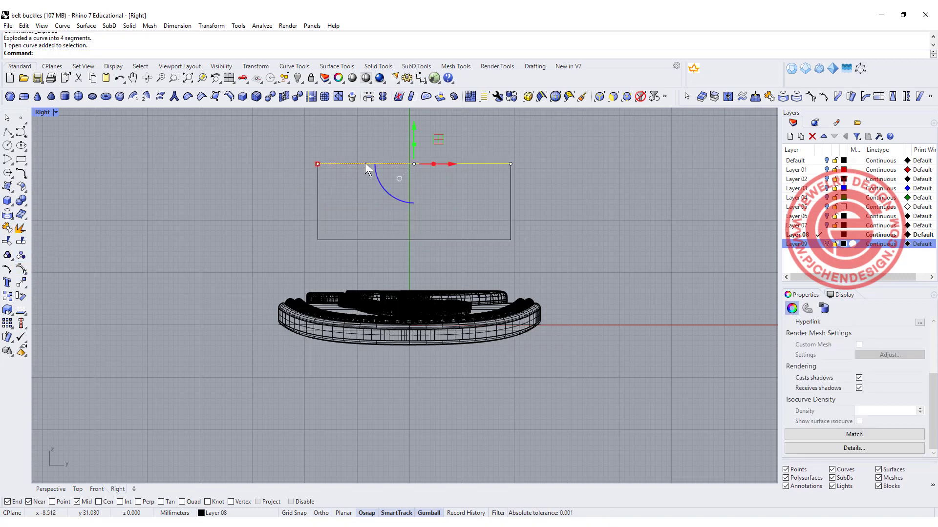
key("Delete")
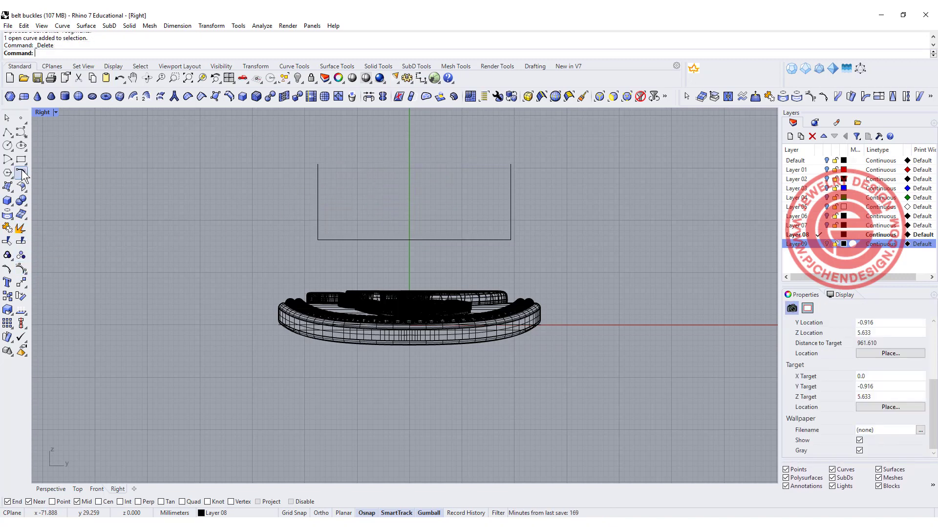
- Fillet both lower corners of the U shape with a radius of 4
left_click(22, 173)
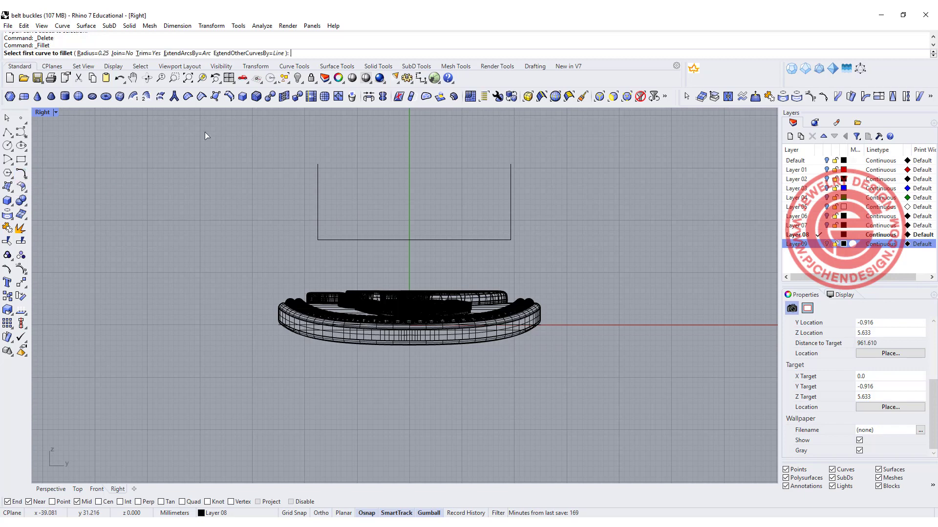
left_click(92, 53)
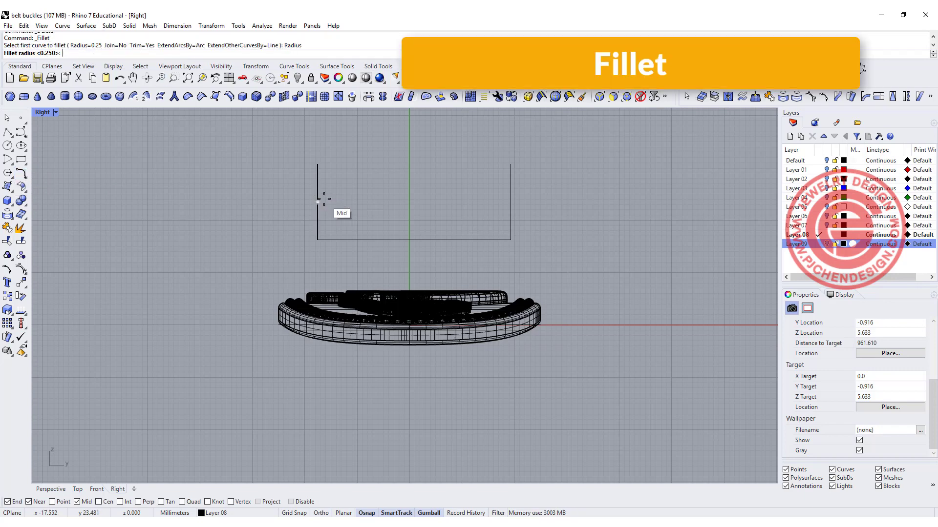
type("4")
key("Return")
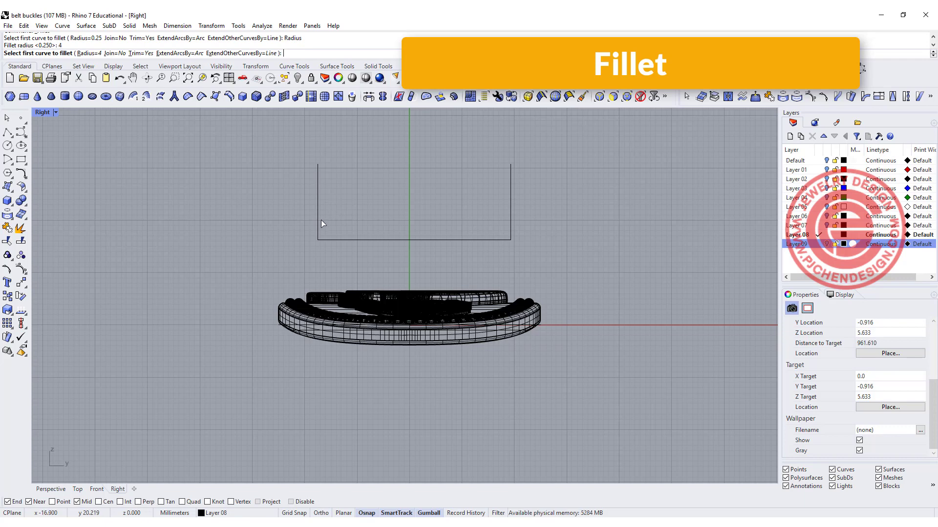
left_click(318, 220)
left_click(331, 239)
key("Return")
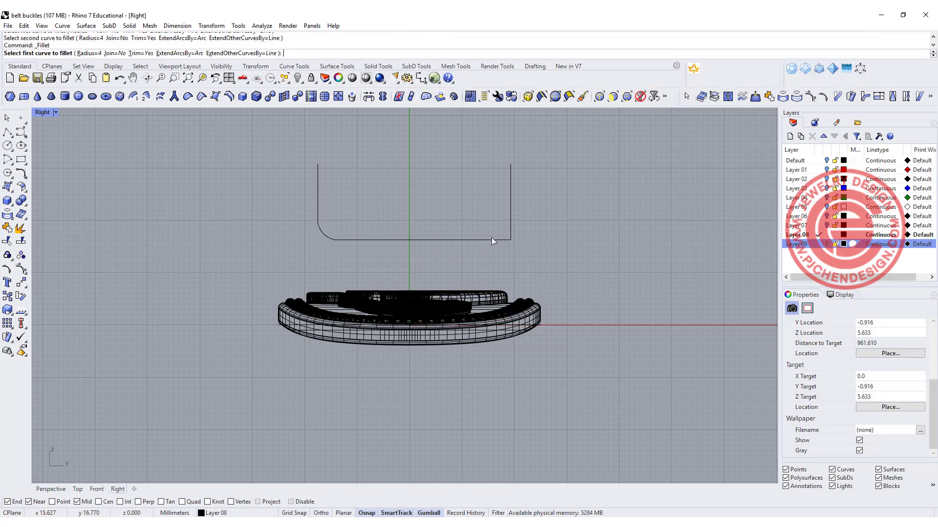
left_click(492, 239)
left_click(510, 226)
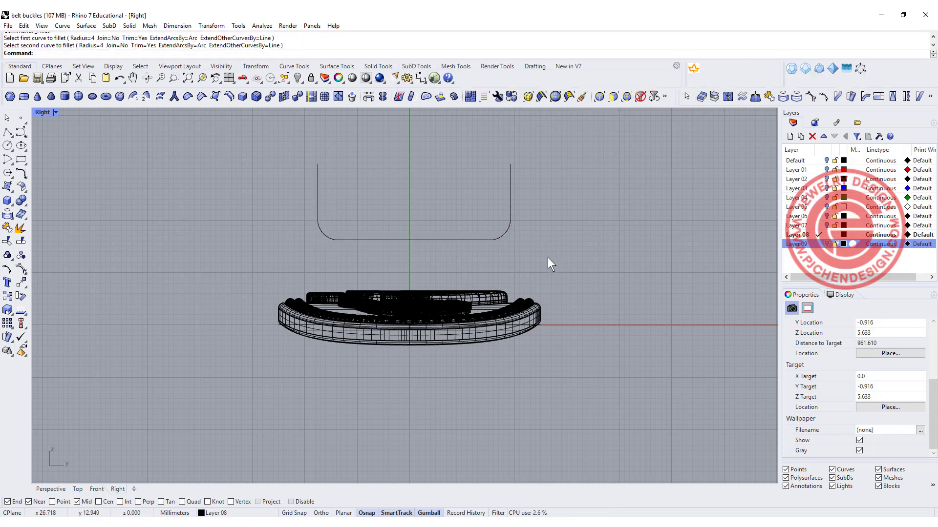
- Shorten both upright legs of the U shape by moving their upper end points down about 7.5 mm
left_click_drag(556, 263, 295, 143)
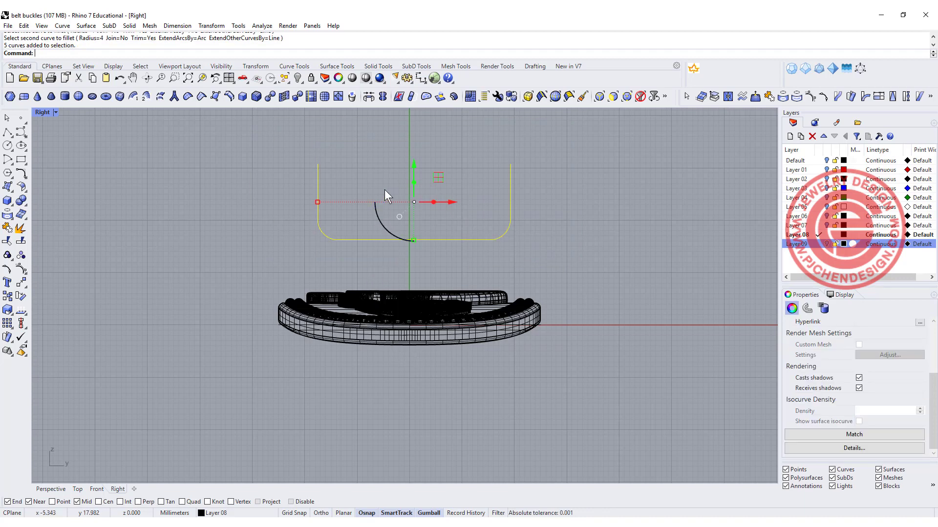
left_click_drag(277, 151, 556, 175)
left_click(21, 269)
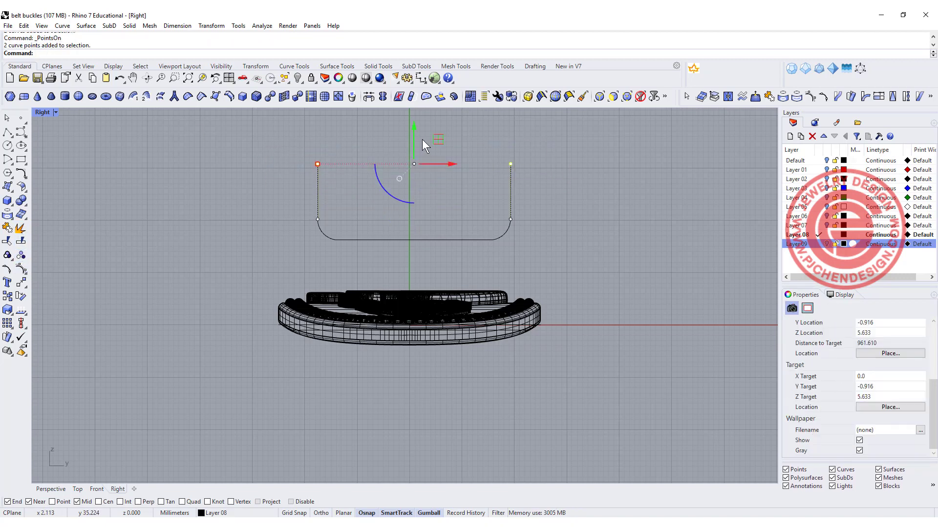
left_click_drag(414, 124, 406, 165)
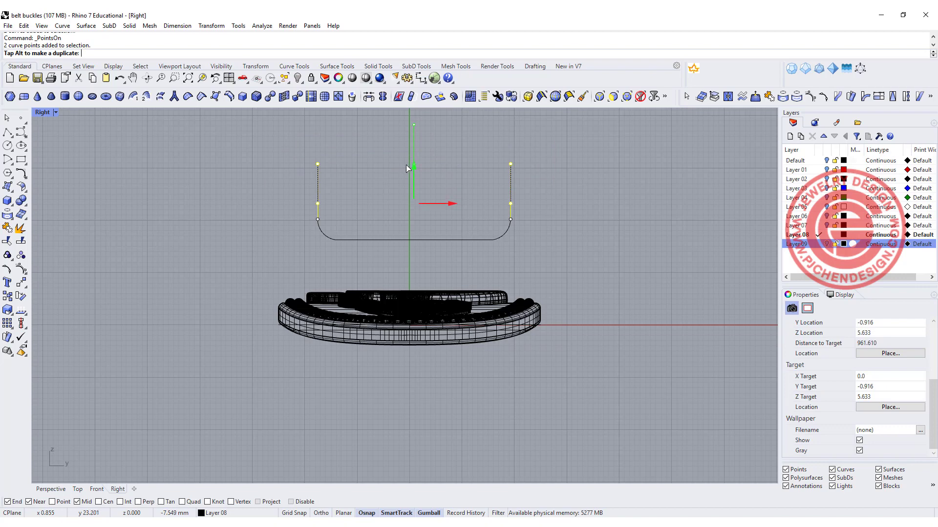
left_click(627, 216)
key("Escape")
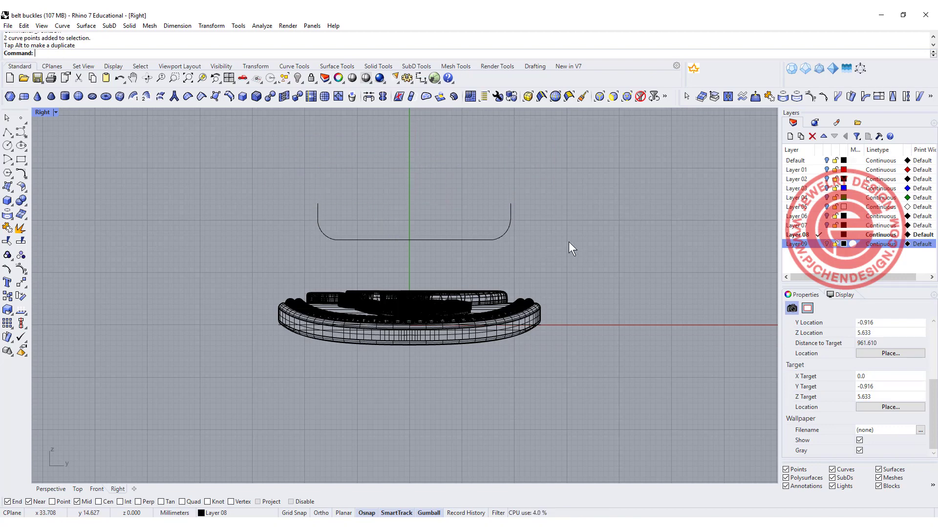
- Join the U-shape segments into one curve and pipe along it with round caps at a constant radius of about 1.98 mm
left_click_drag(583, 244, 195, 142)
left_click(17, 239)
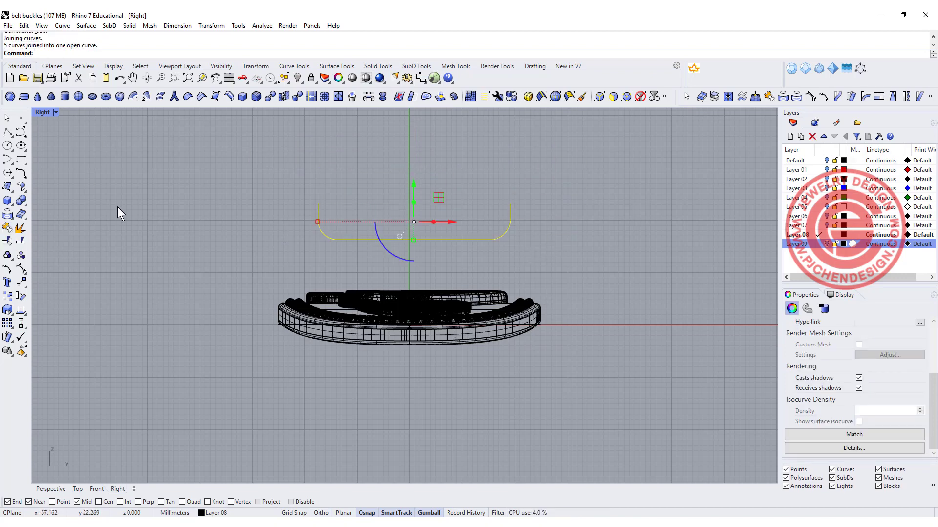
left_click(4, 198)
left_click(35, 232)
scroll(323, 203, "up", 8)
left_click(335, 204)
key("Return")
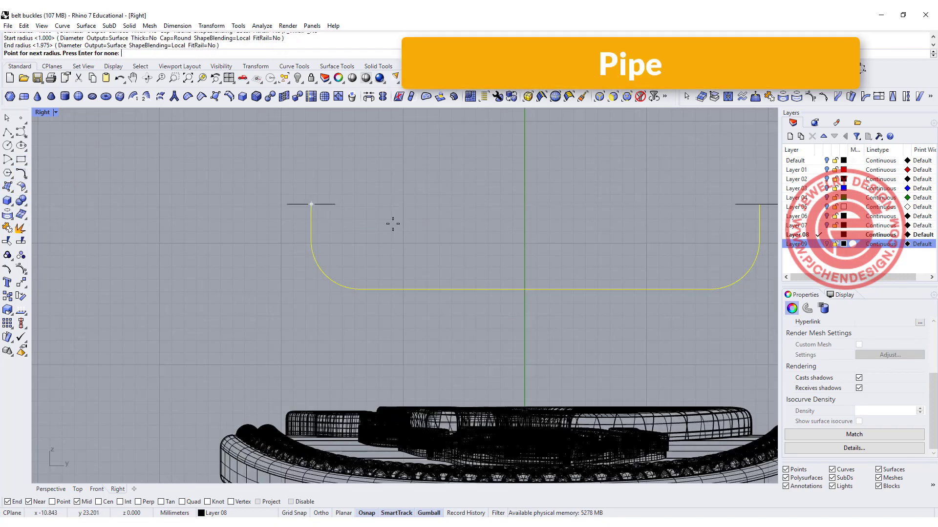
key("Return")
scroll(440, 205, "down", 4)
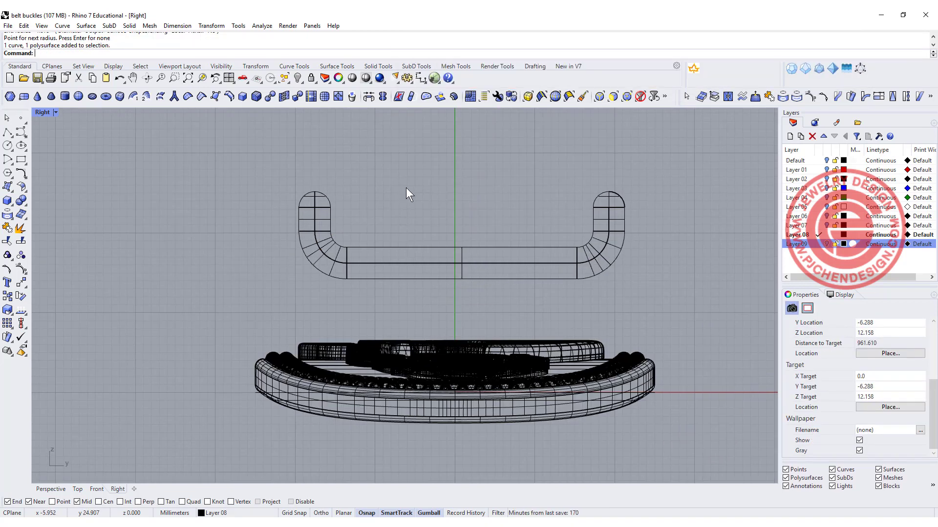
- Align the U-shaped pipe by its vertical centre to the origin (0)
left_click(383, 245)
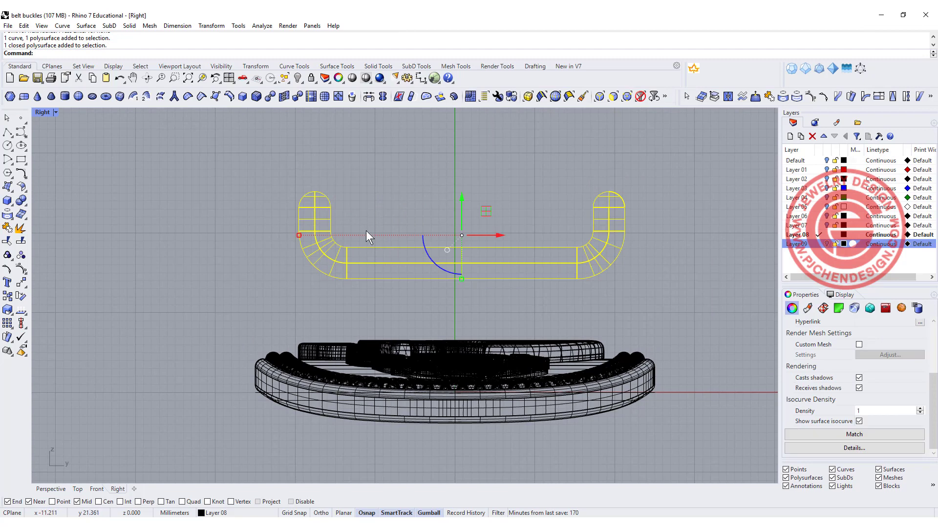
left_click(20, 283)
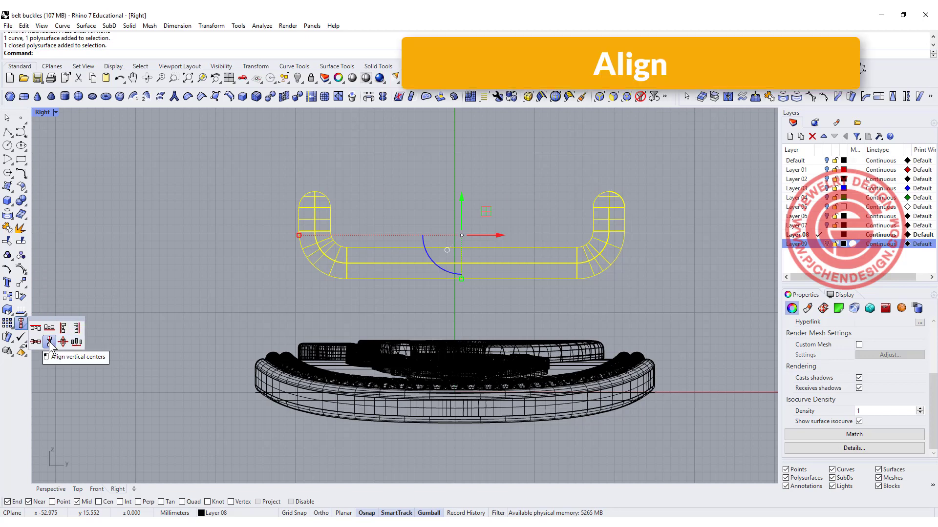
left_click(49, 342)
type("0")
key("Return")
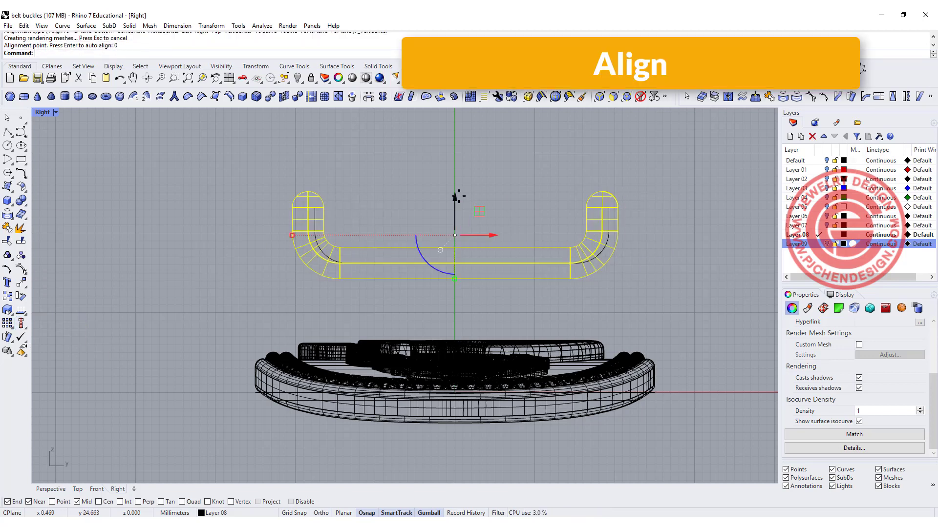
- Move the U-shaped pipe down to the underside of the buckle and across towards its right end as the belt loop
left_click(532, 268)
left_click(542, 249)
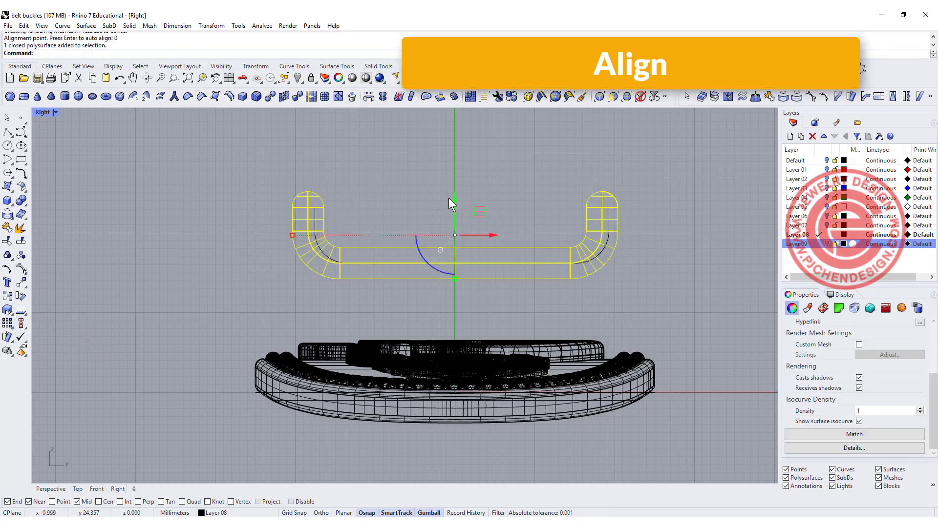
left_click_drag(451, 198, 470, 399)
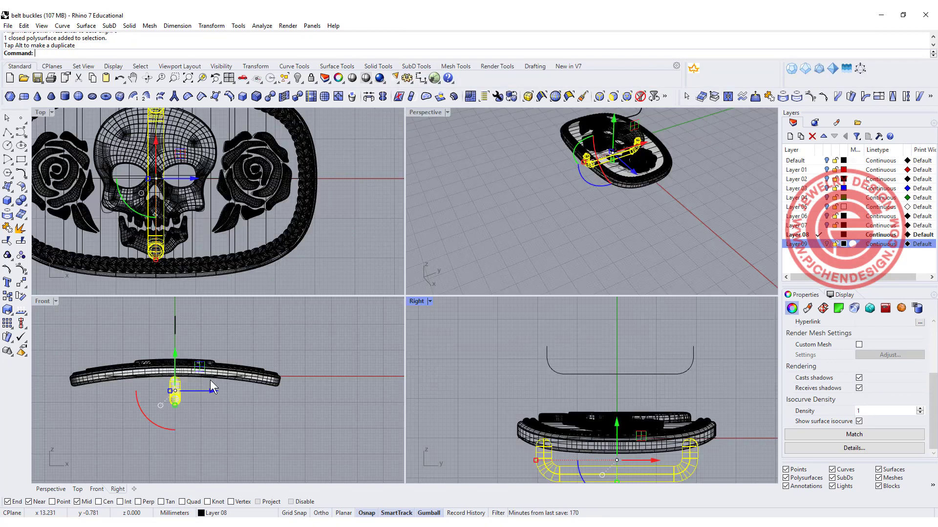
left_click_drag(210, 381, 235, 385)
scroll(245, 393, "up", 8)
key("Escape")
right_click_drag(679, 220, 605, 139)
scroll(605, 140, "up", 6)
right_click_drag(649, 173, 697, 185)
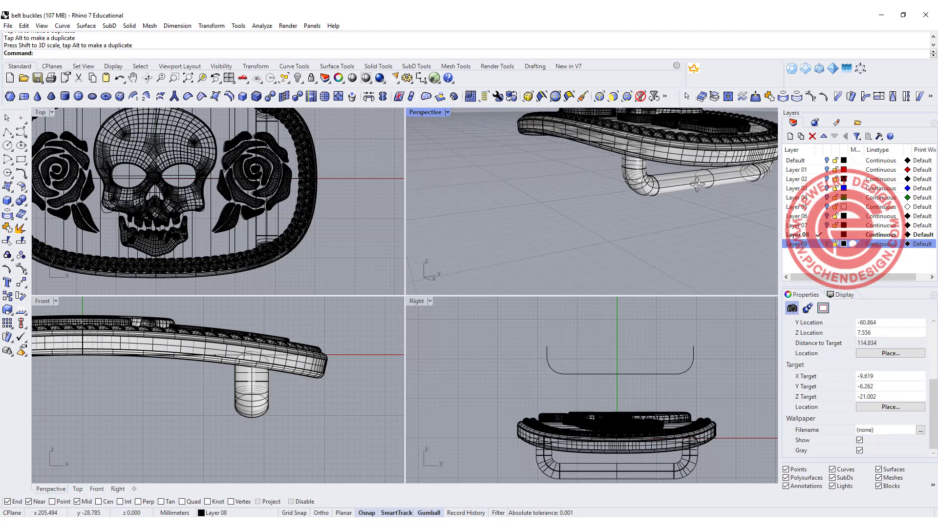
- Sketch a four-point J-shaped curve about 9 mm deep in the front view, from inside the buckle's left end down and toward the centre
scroll(182, 342, "down", 6)
right_click_drag(148, 382, 262, 392)
scroll(154, 387, "up", 4)
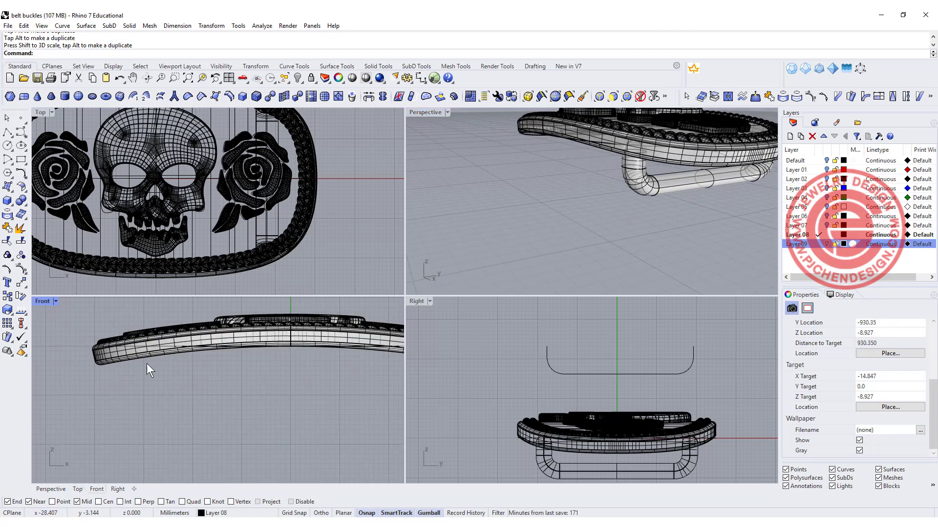
left_click(20, 133)
scroll(145, 381, "up", 4)
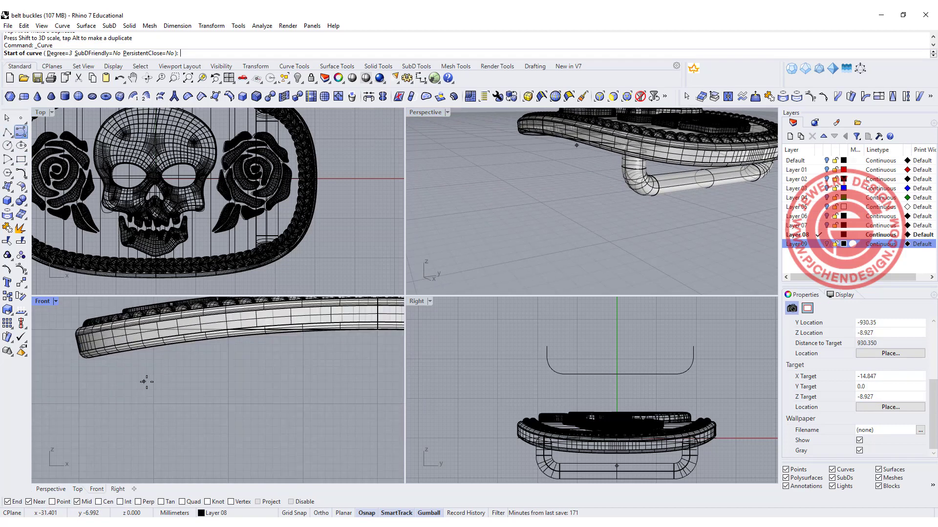
left_click(125, 362)
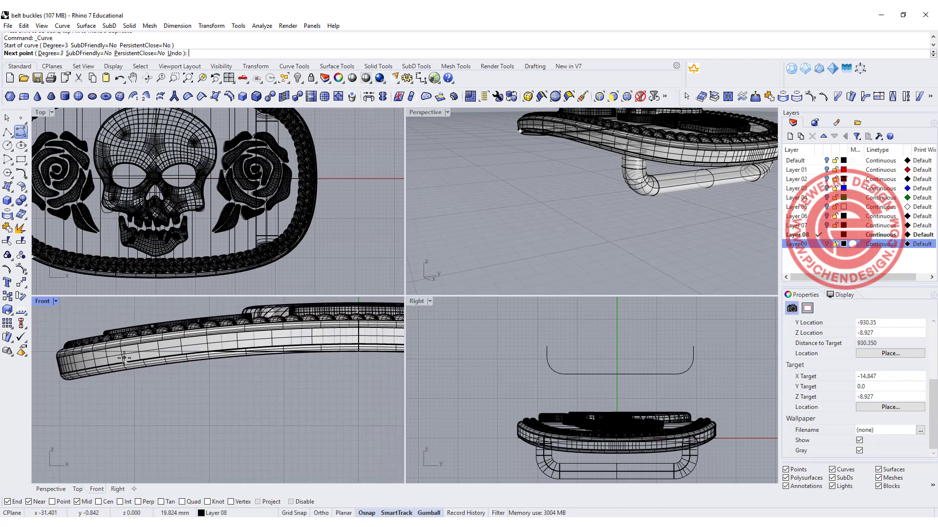
left_click(124, 416)
left_click(137, 431)
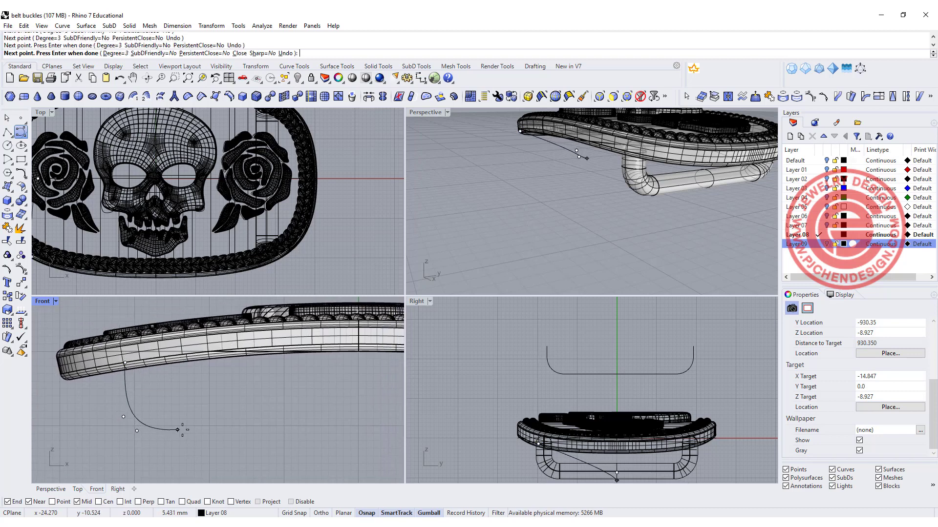
left_click(209, 426)
- Project the hook curve flat onto the front construction plane with ProjectToCPlane, deleting the input curve
right_click_drag(610, 204, 551, 188)
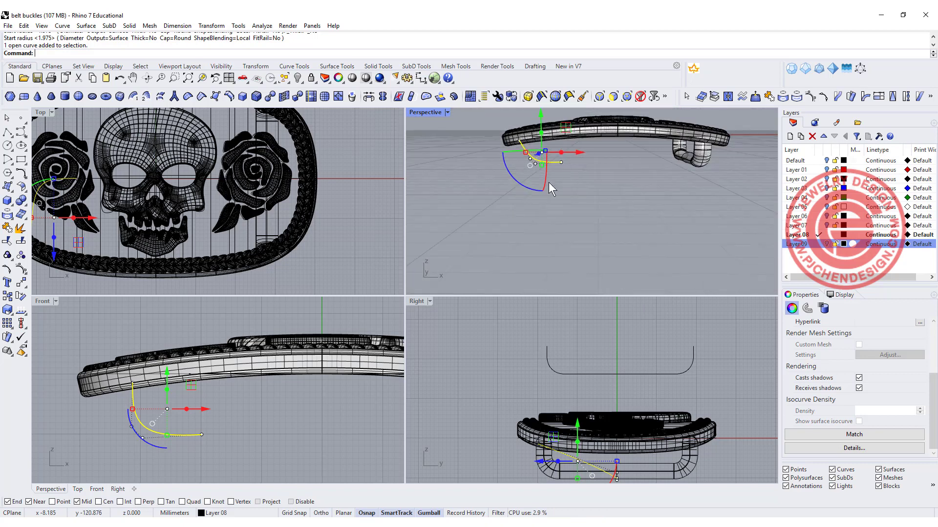
left_click(42, 301)
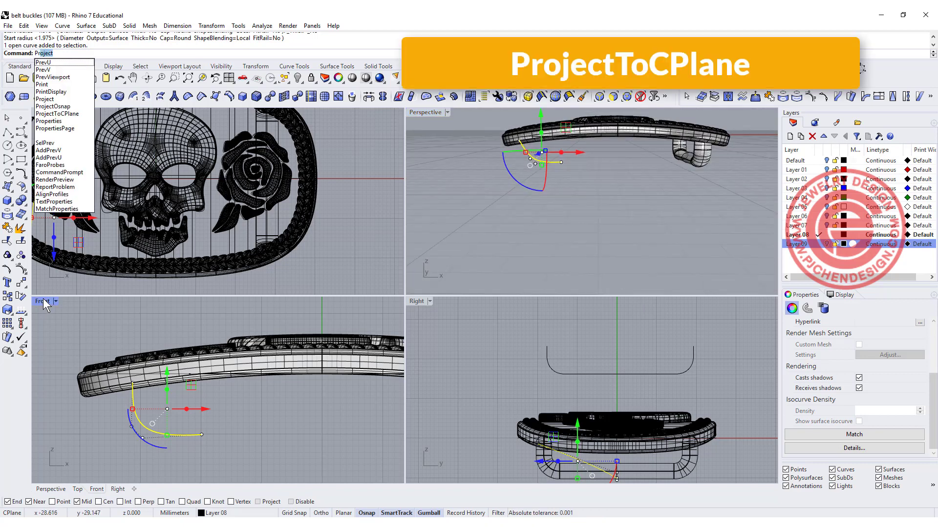
left_click(73, 113)
left_click(100, 53)
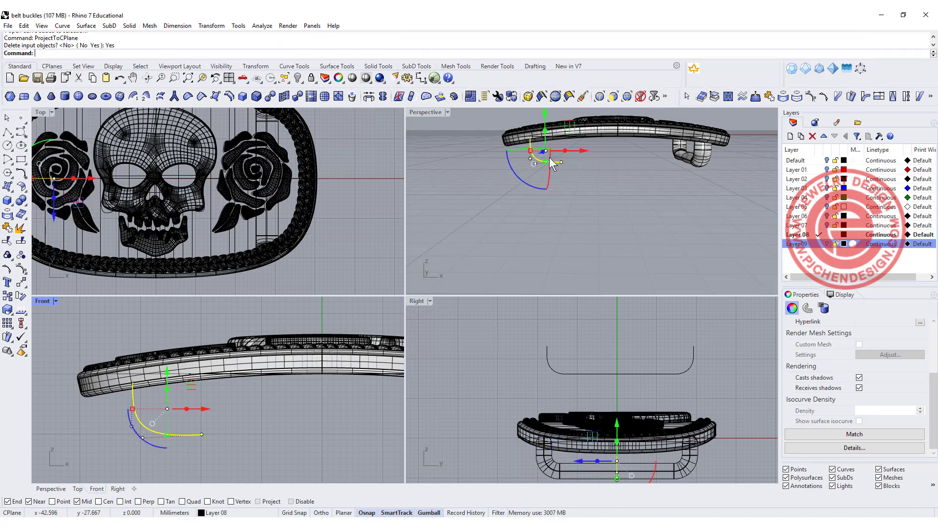
mouse_move(530, 178)
right_mouse_down()
mouse_move(690, 171)
mouse_move(527, 169)
right_mouse_up()
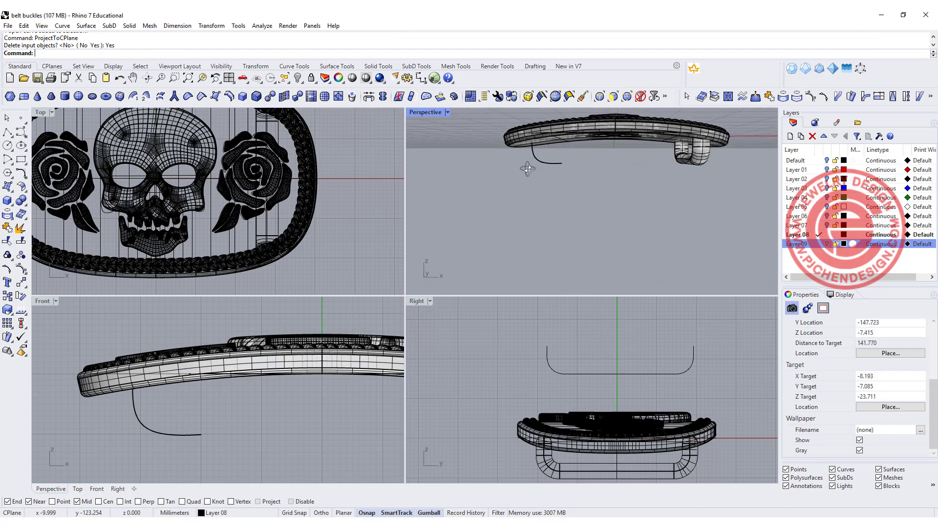
- Pipe along the flattened hook curve with round caps at a constant radius of 1.5 mm
left_click(547, 163)
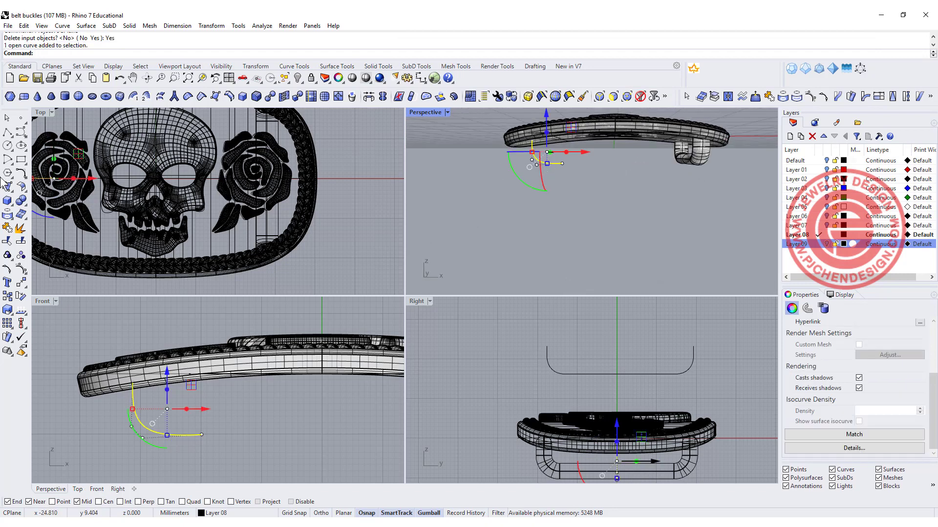
left_click(11, 201)
left_click(31, 230)
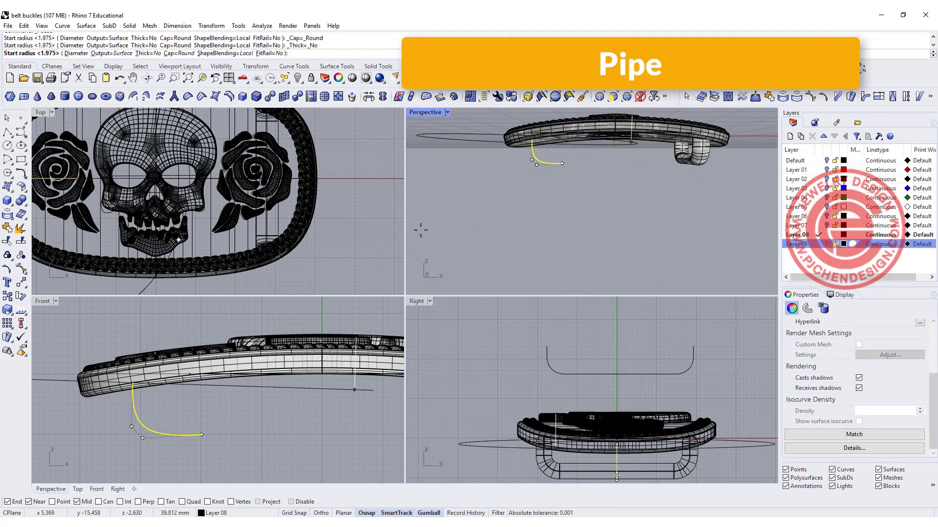
type("1.5")
key("Return")
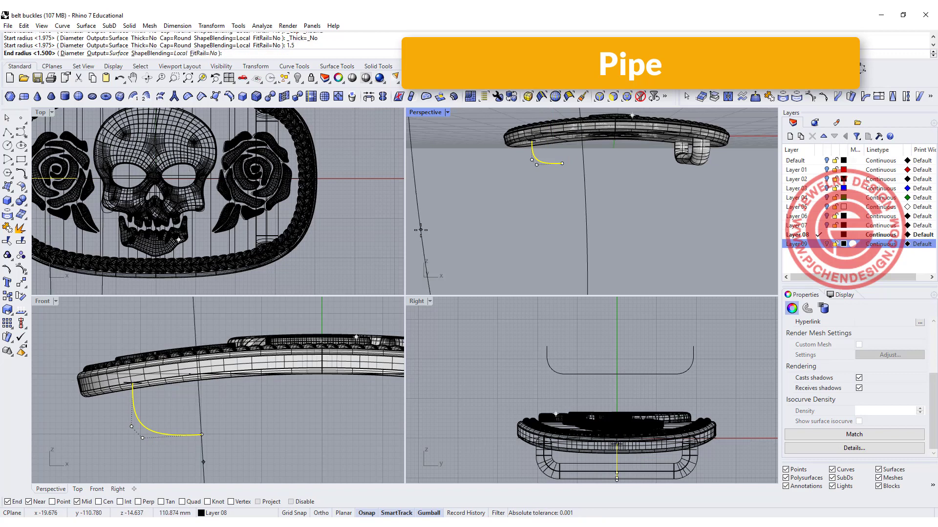
key("Return")
key("Return")
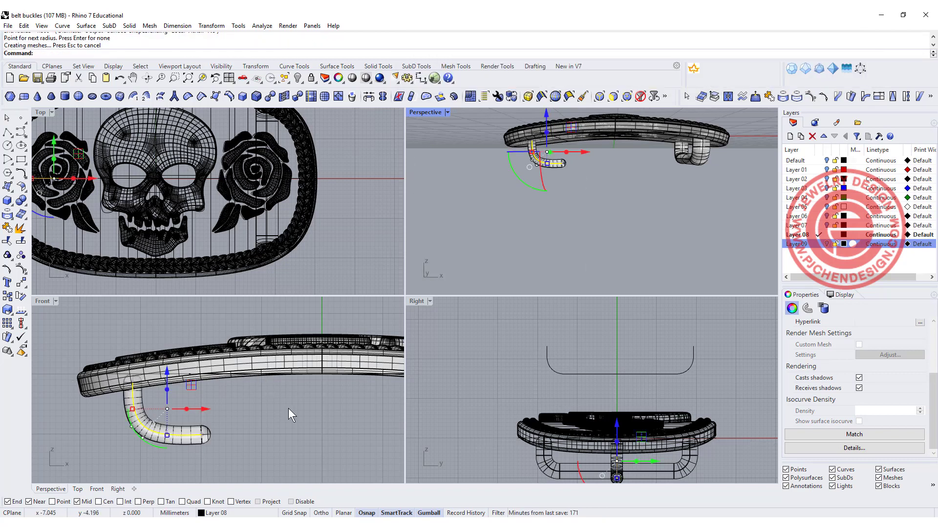
left_click(288, 408)
scroll(586, 161, "down", 4)
right_click_drag(586, 161, 665, 185)
scroll(621, 159, "up", 6)
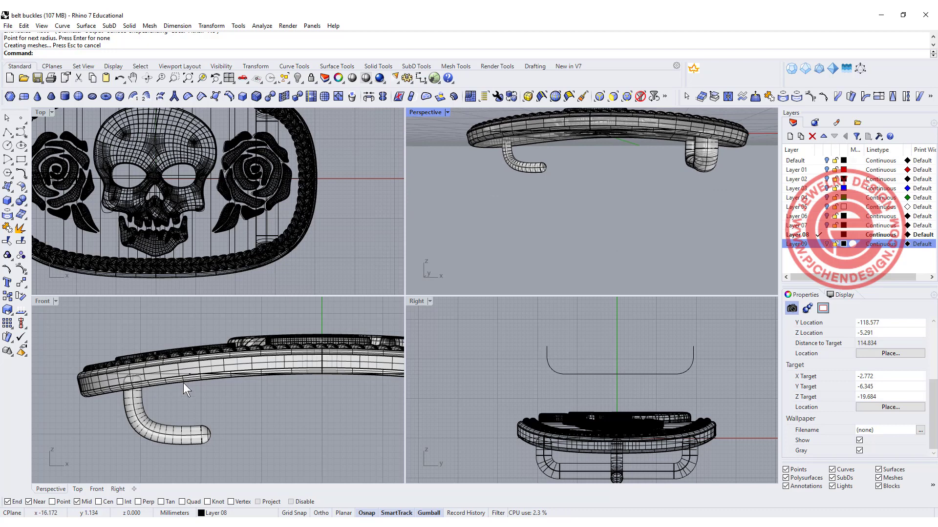
- Move the hook pipe slightly up into the buckle and outward toward its left end in the front view
scroll(183, 383, "down", 2)
scroll(162, 426, "up", 2)
left_click(175, 422)
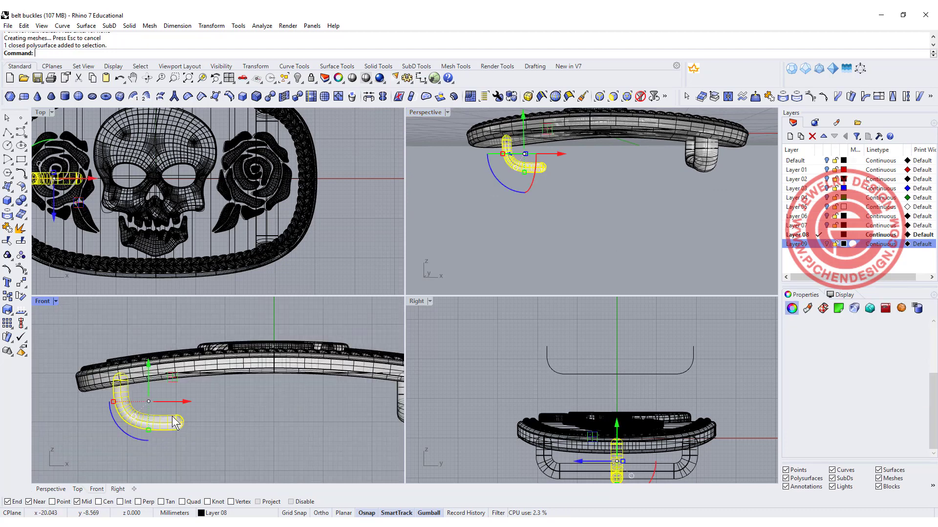
left_click_drag(169, 376, 167, 374)
left_click(233, 407)
left_click(160, 421)
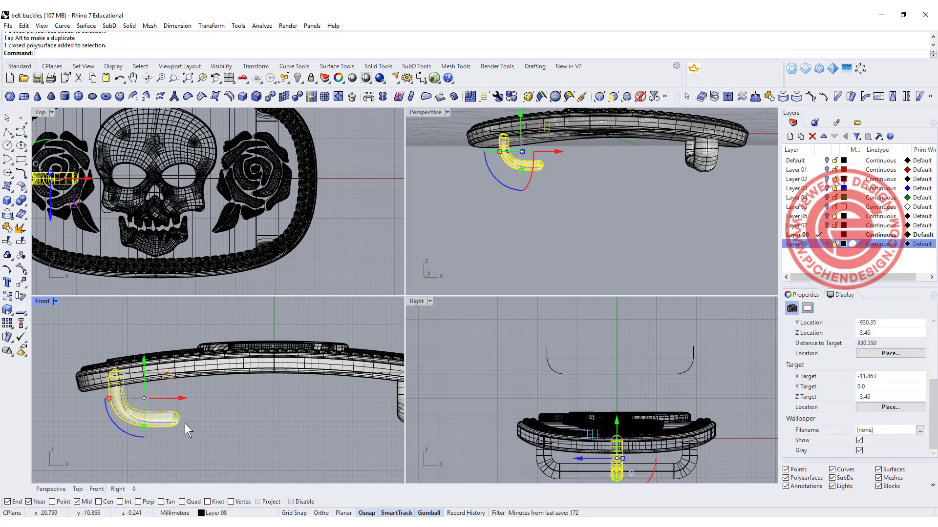
right_click_drag(301, 427, 147, 407)
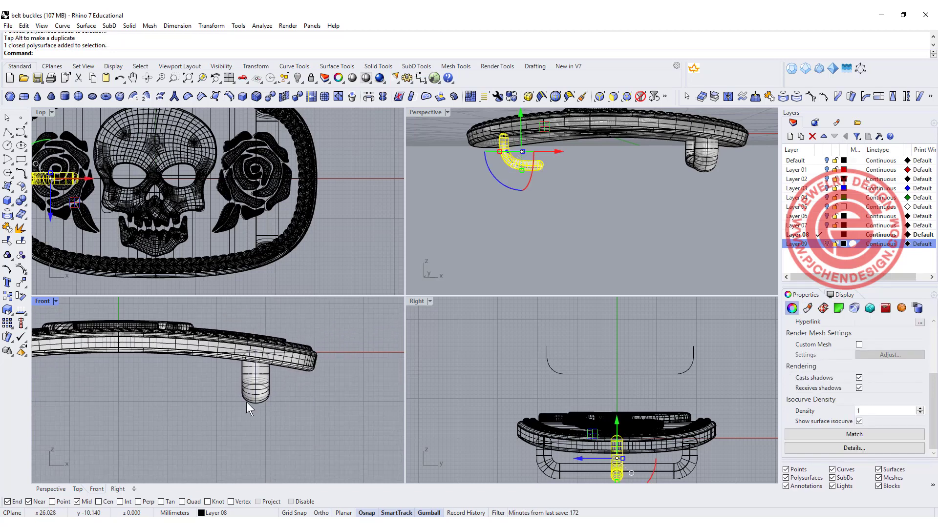
- Hide the leftover open curve and show the buckle in a maximized perspective view with a soft-shadowed white display mode
left_click(591, 233)
scroll(595, 161, "down", 7)
right_click_drag(599, 162, 620, 237)
scroll(360, 229, "down", 6)
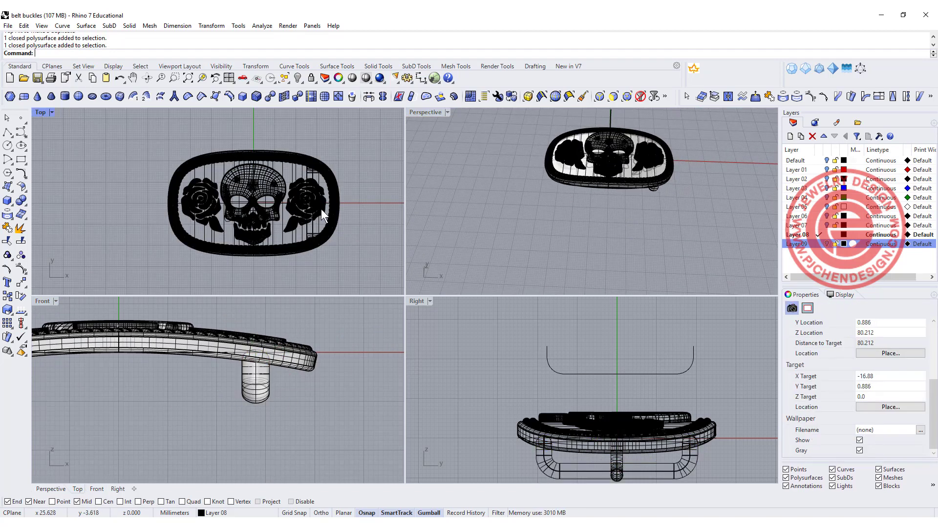
right_click_drag(593, 188, 599, 203)
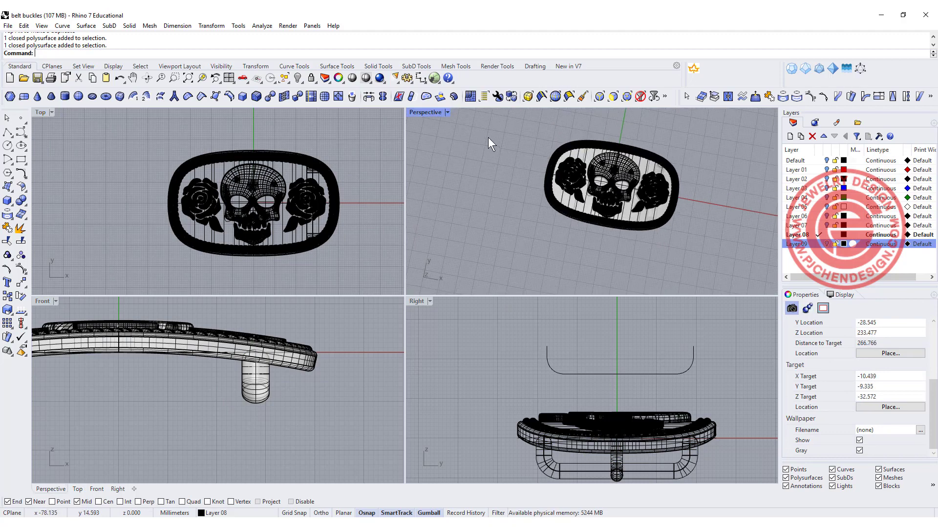
left_click(448, 112)
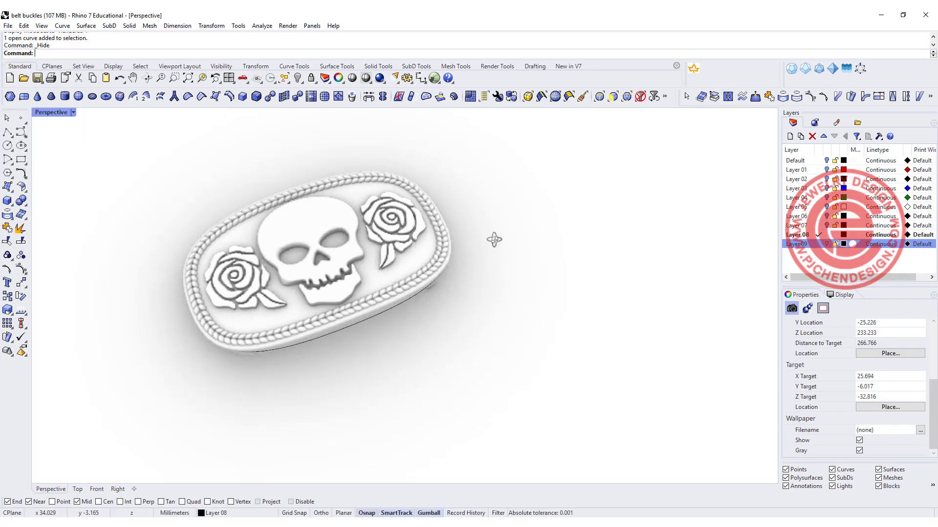
right_click_drag(494, 239, 442, 268)
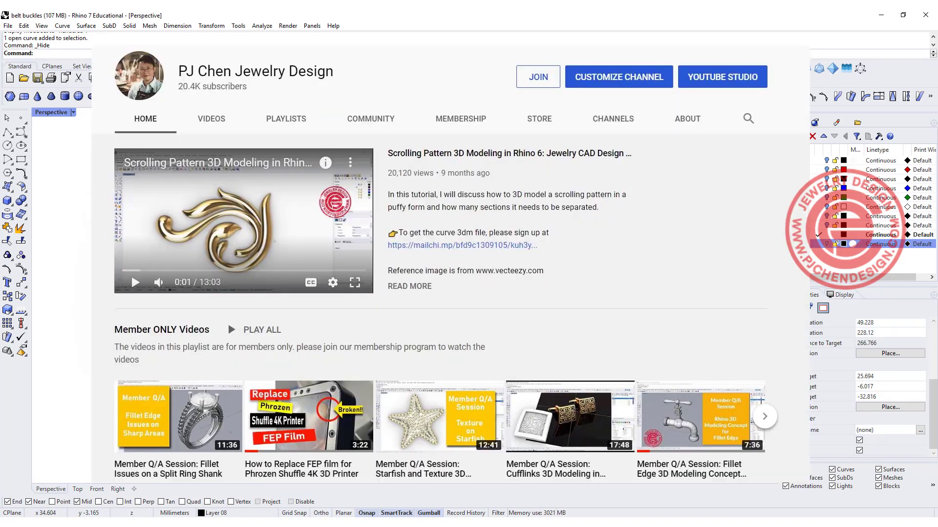